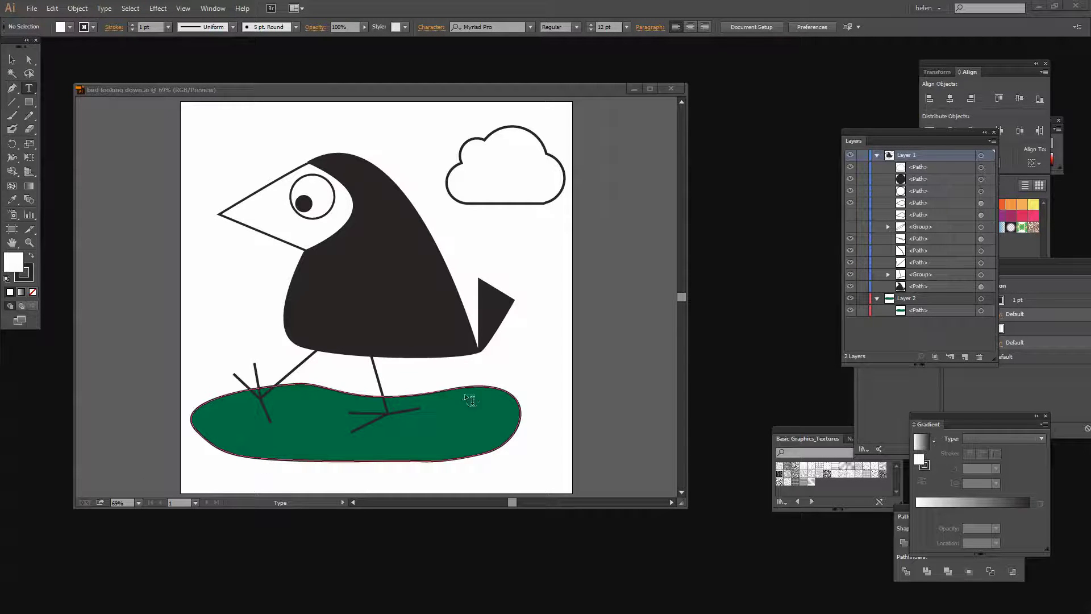
Step: Move the black pupil horizontally to the opposite side of the bird's white eye, away from the beak
click(952, 178)
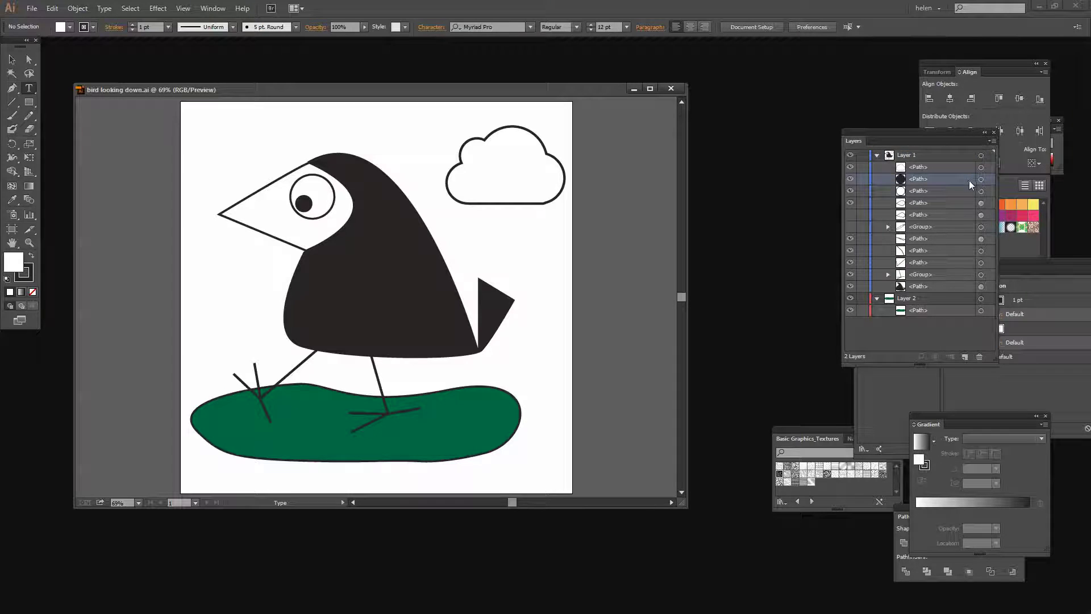
click(981, 180)
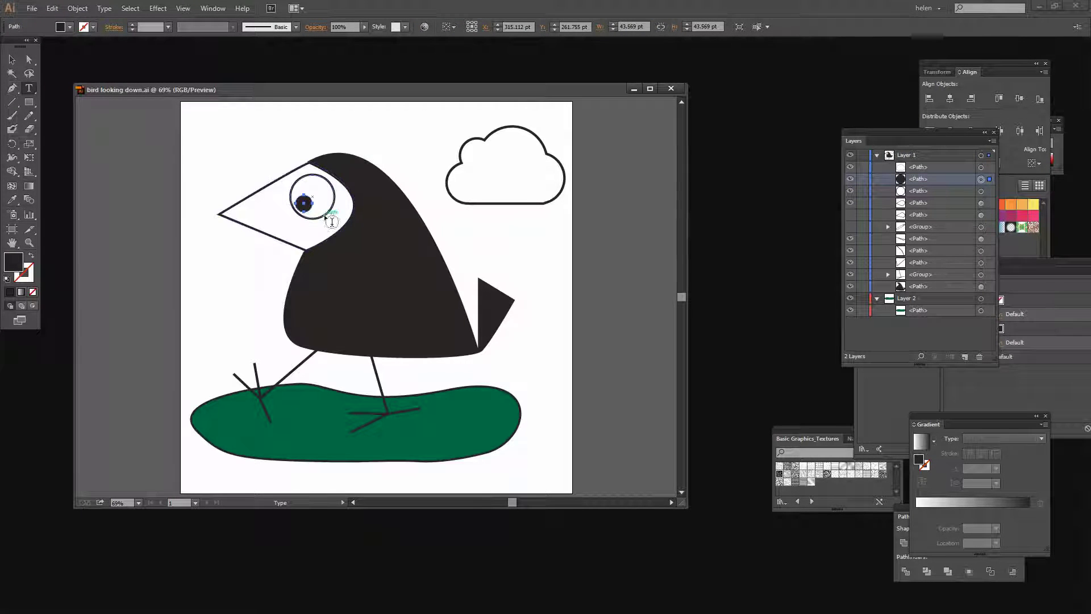
key(v)
drag(303, 203, 329, 208)
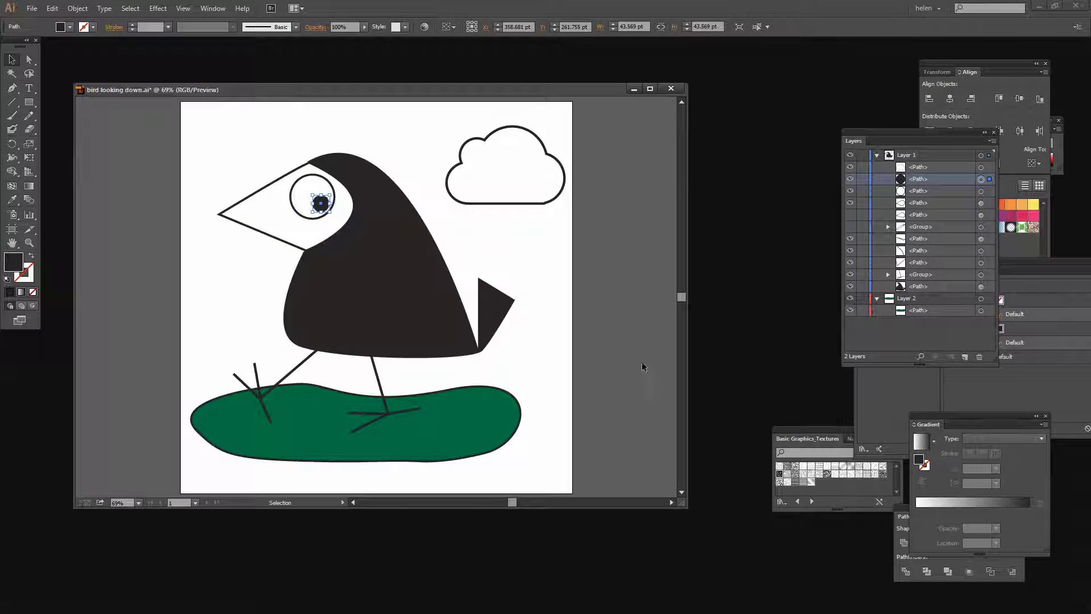
click(549, 355)
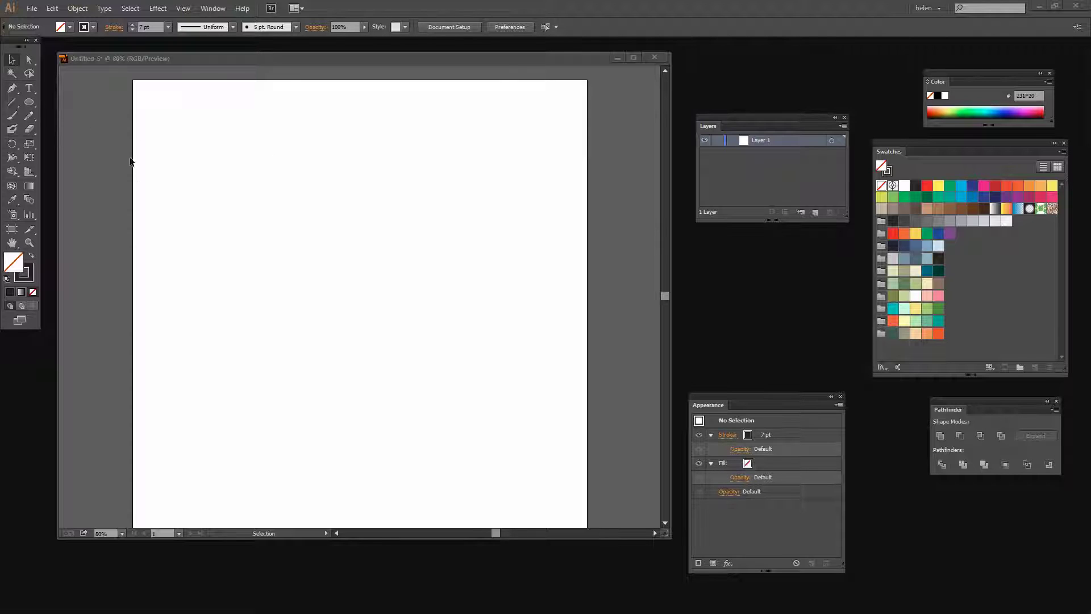
Step: Draw a closed triangular beak pointing left with the Pen tool, using no fill and a 7 pt dark stroke
click(11, 90)
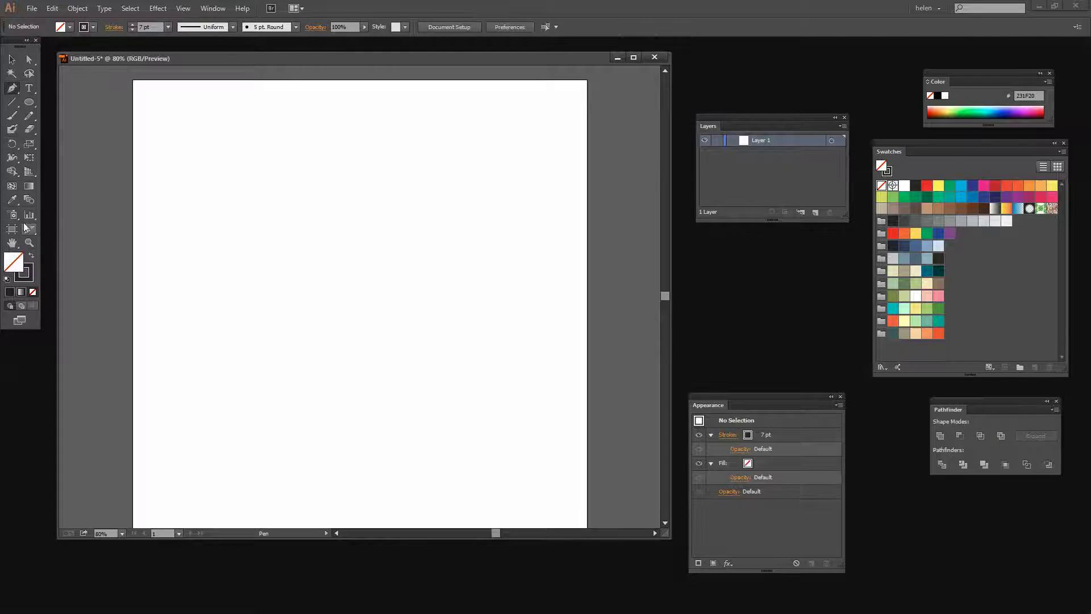
click(25, 276)
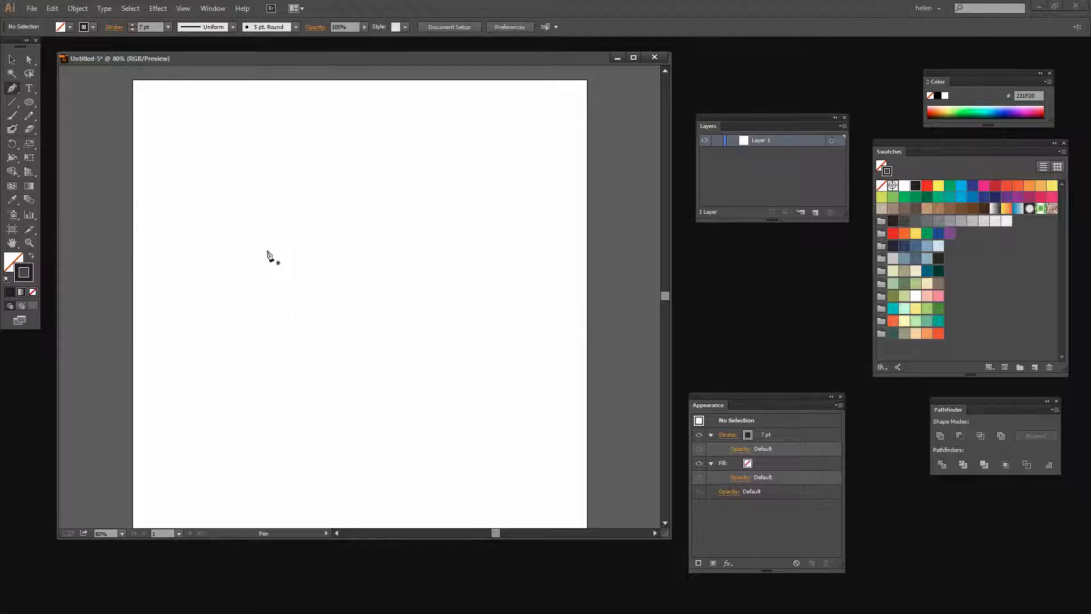
click(283, 197)
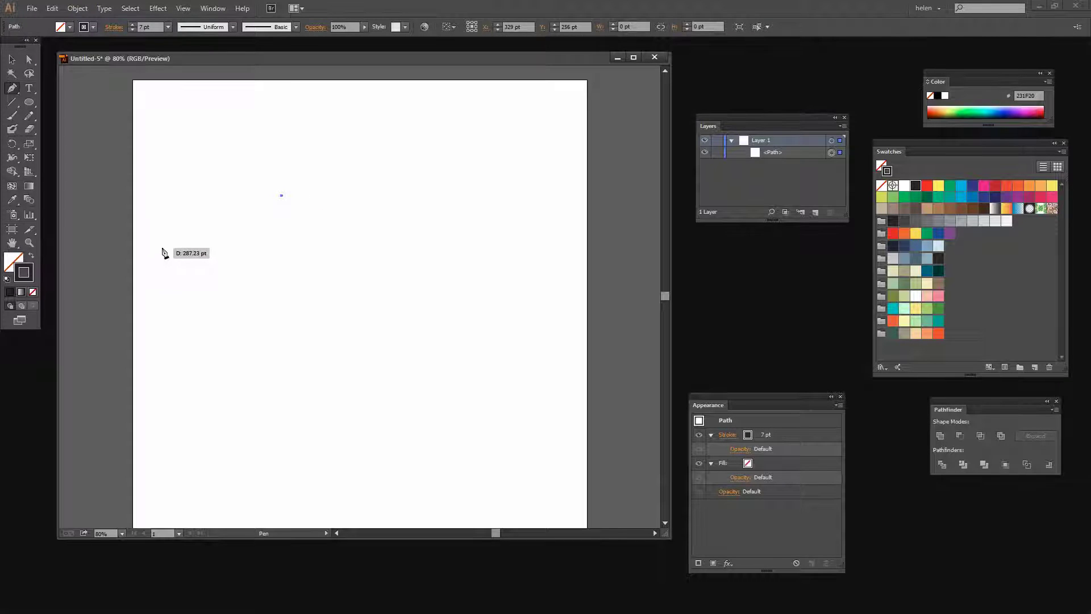
click(162, 248)
click(280, 300)
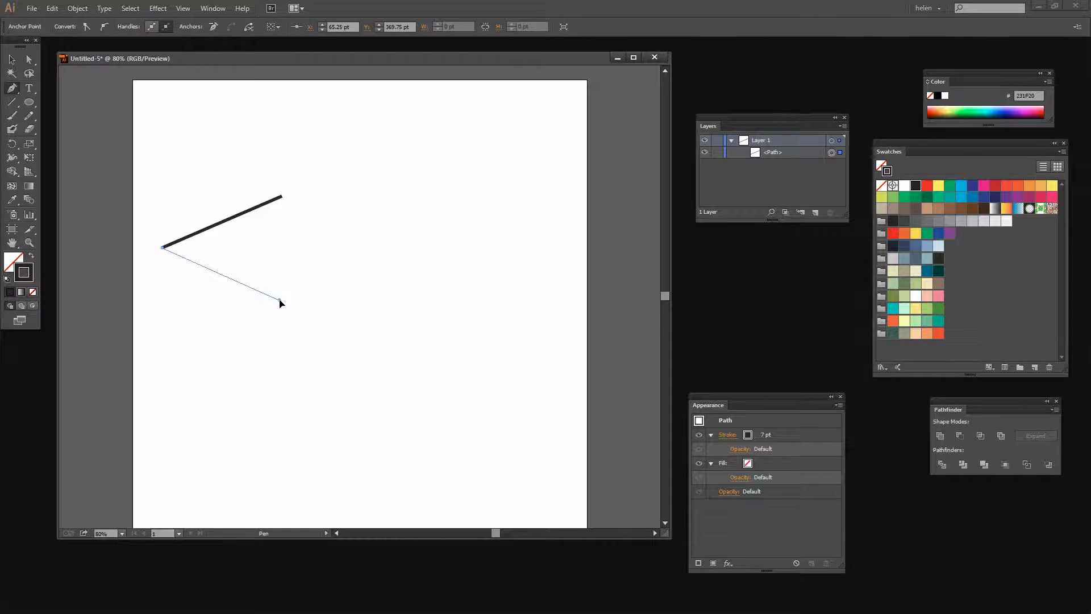
click(283, 198)
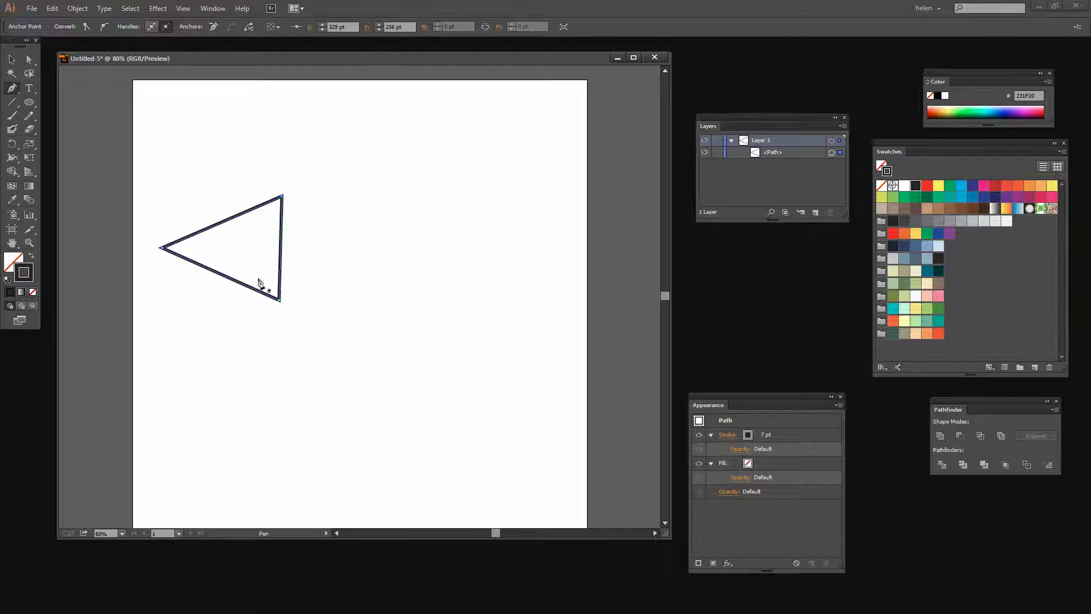
Step: Draw an ellipse about 262.5 pt wide and 243.75 pt high for the head, overlapping the beak's vertical edge
click(29, 102)
drag(246, 192, 373, 307)
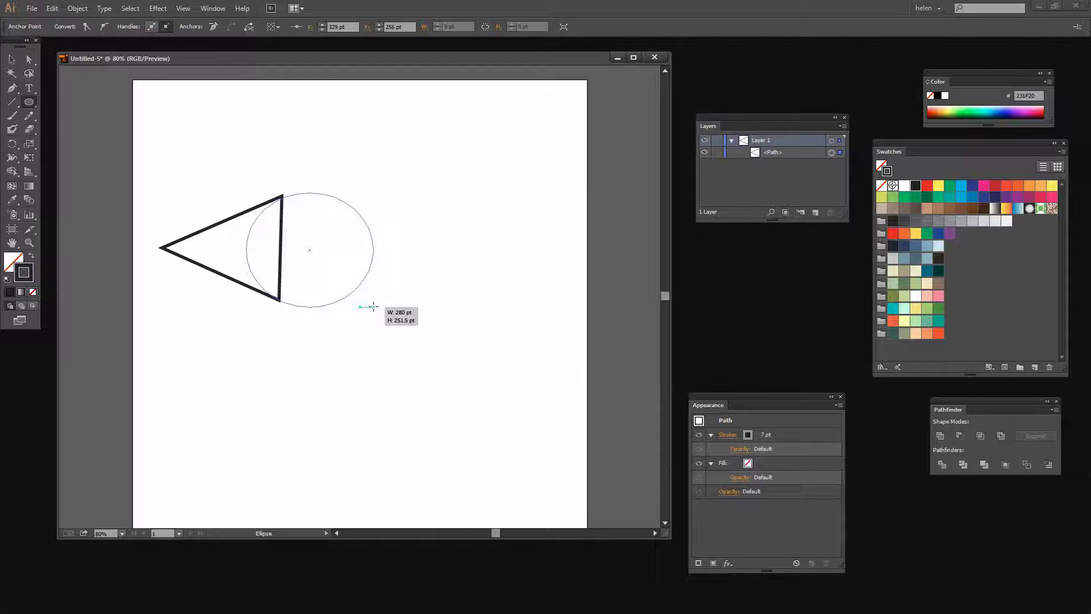
drag(373, 307, 365, 307)
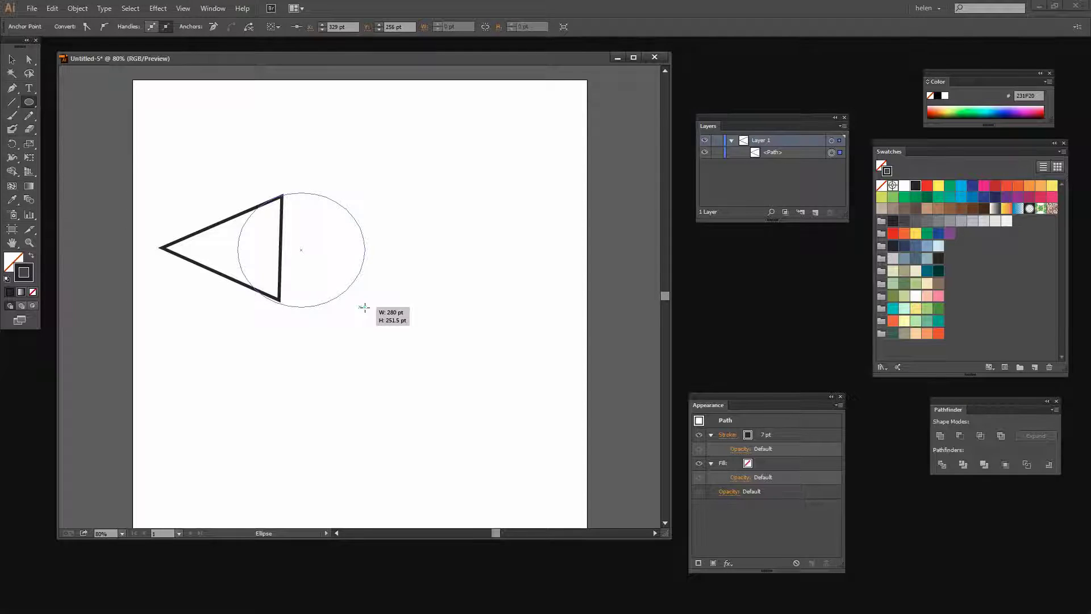
drag(364, 308, 356, 304)
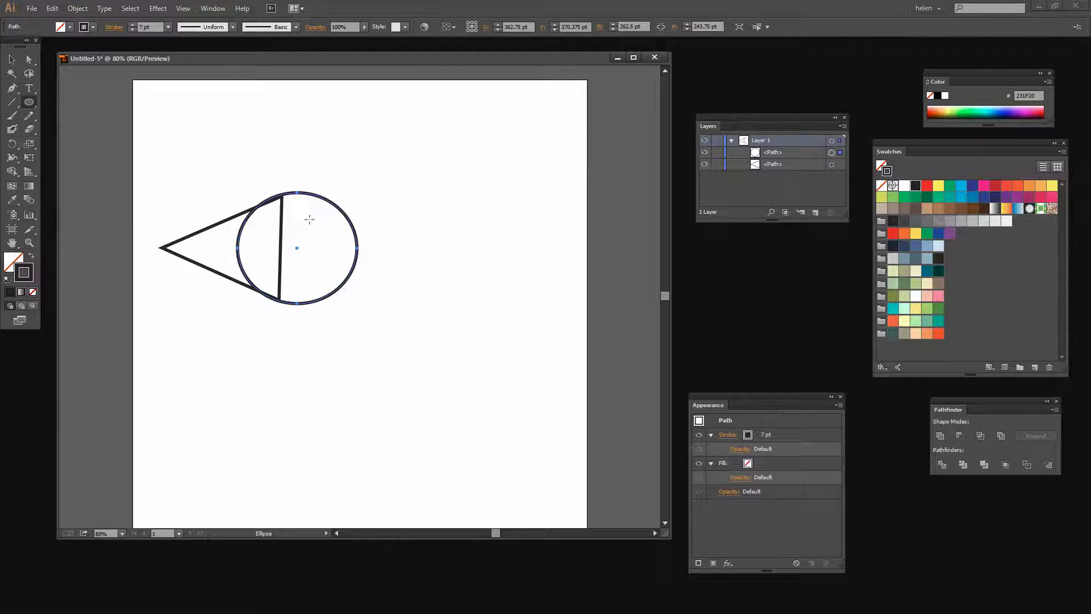
Step: Reduce the head ellipse's height to about 236 pt and nudge it up to line up with the beak's corners
click(10, 60)
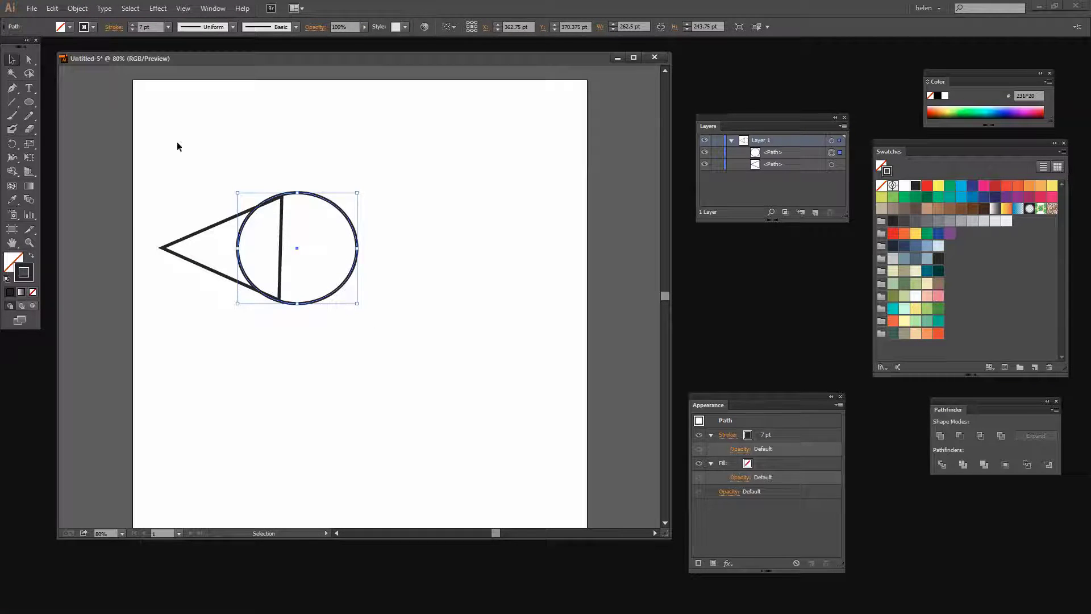
drag(296, 192, 297, 196)
click(302, 207)
click(342, 290)
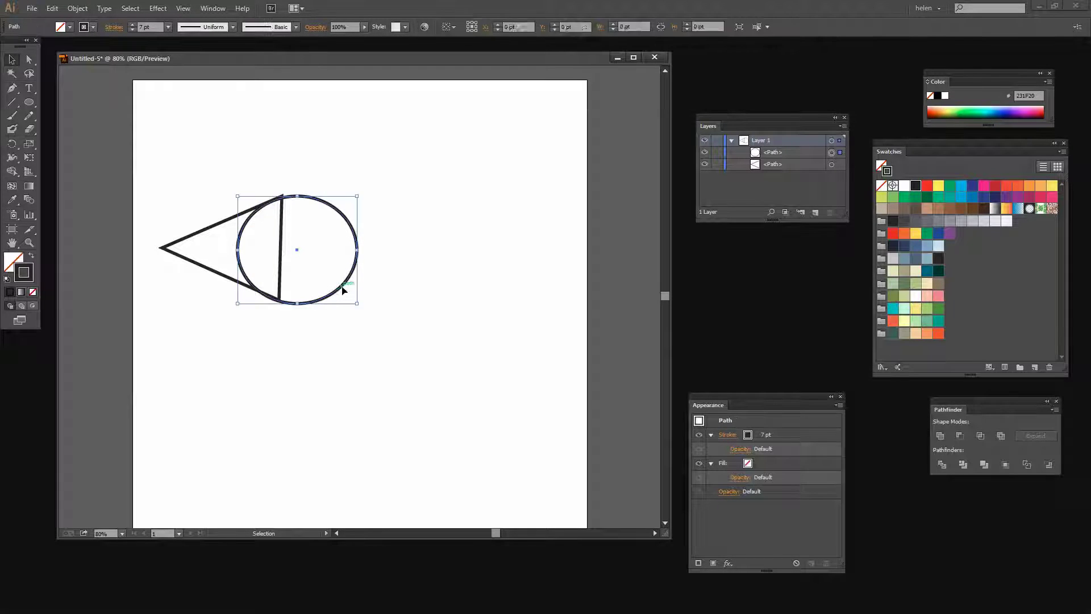
key(Up)
key(Up)
key(Up)
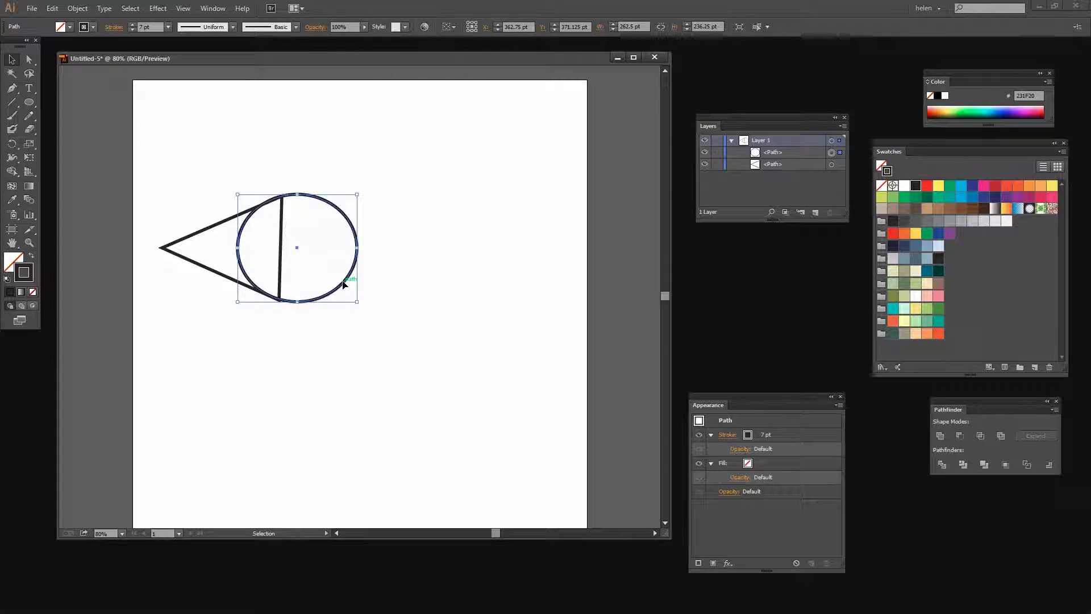
key(Up)
key(Left)
click(325, 254)
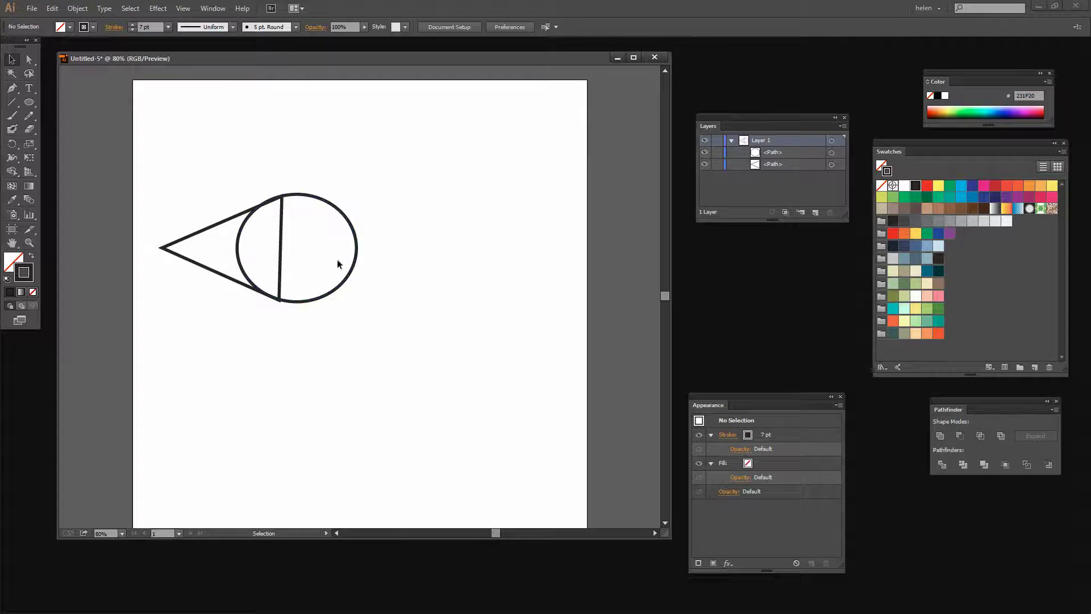
Step: Draw the closed bird body with the Pen tool: a curved back from the beak's upper corner, a pointed triangular tail and a rounded belly
click(12, 90)
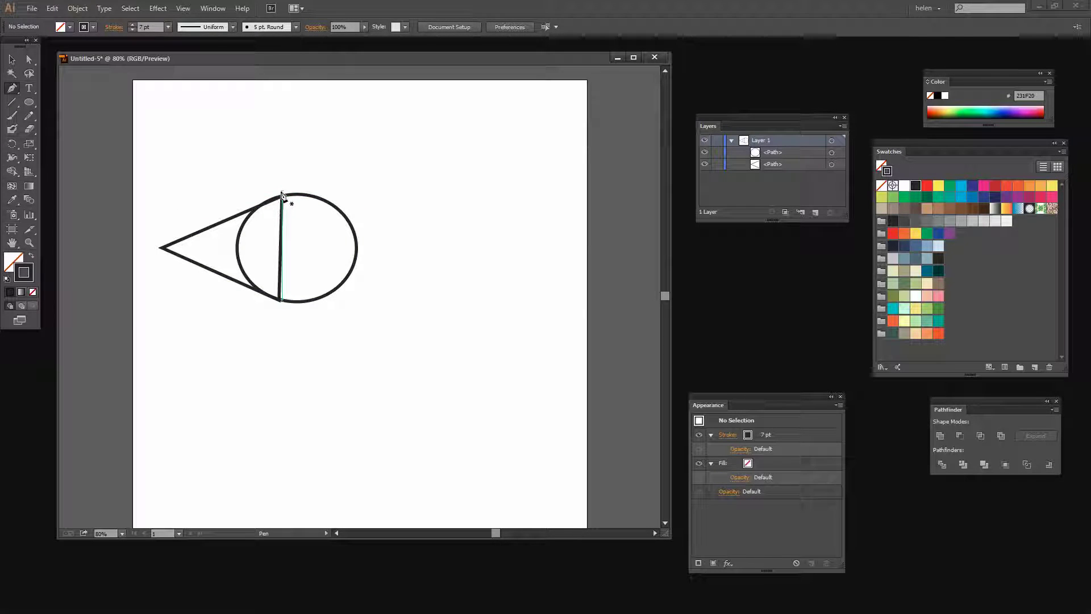
drag(284, 197, 409, 138)
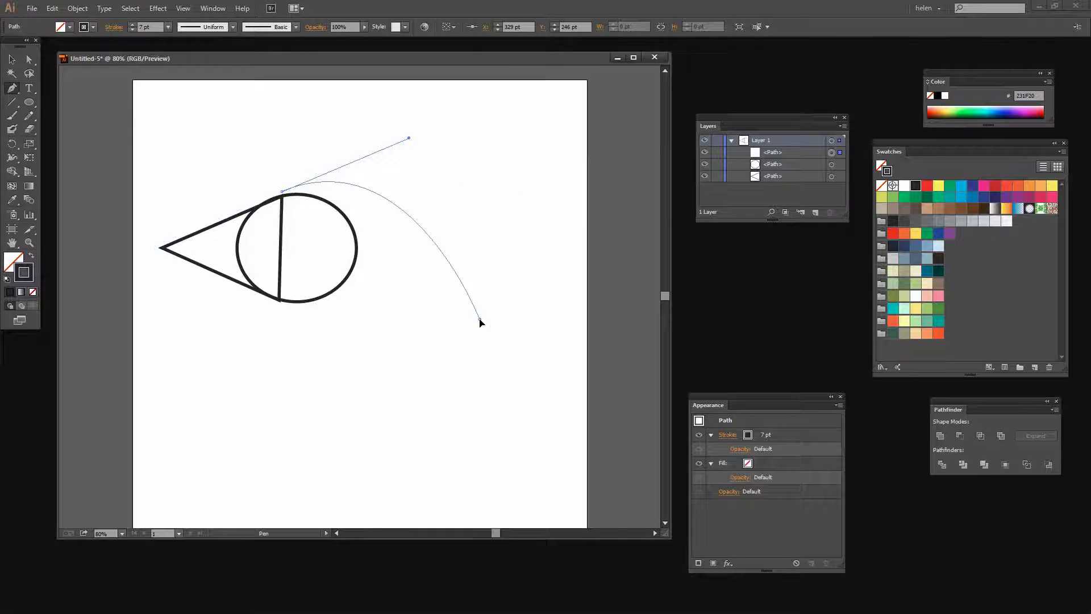
drag(480, 319, 458, 439)
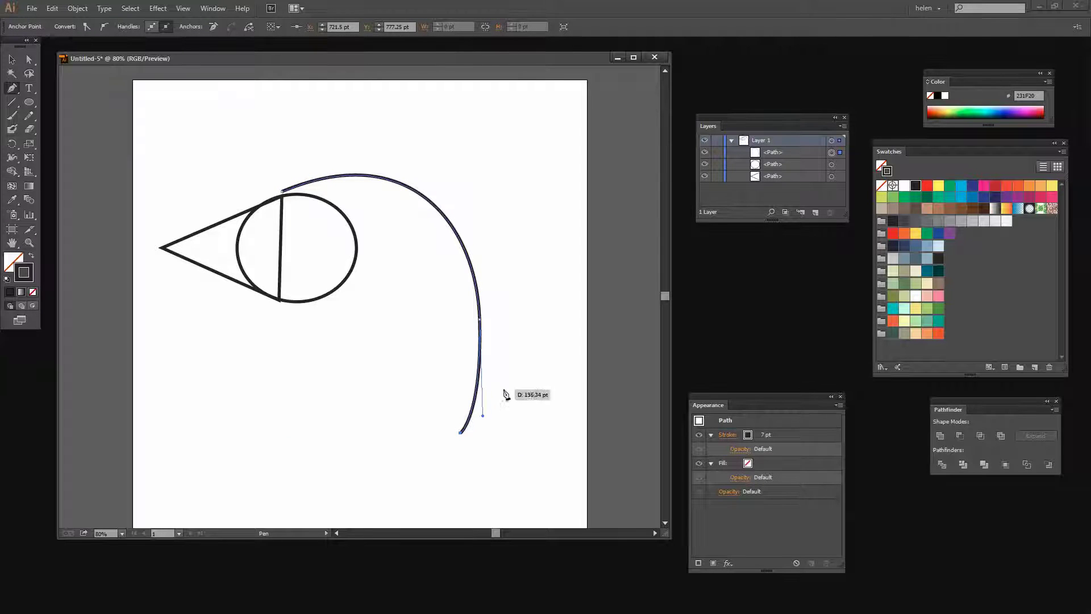
click(506, 358)
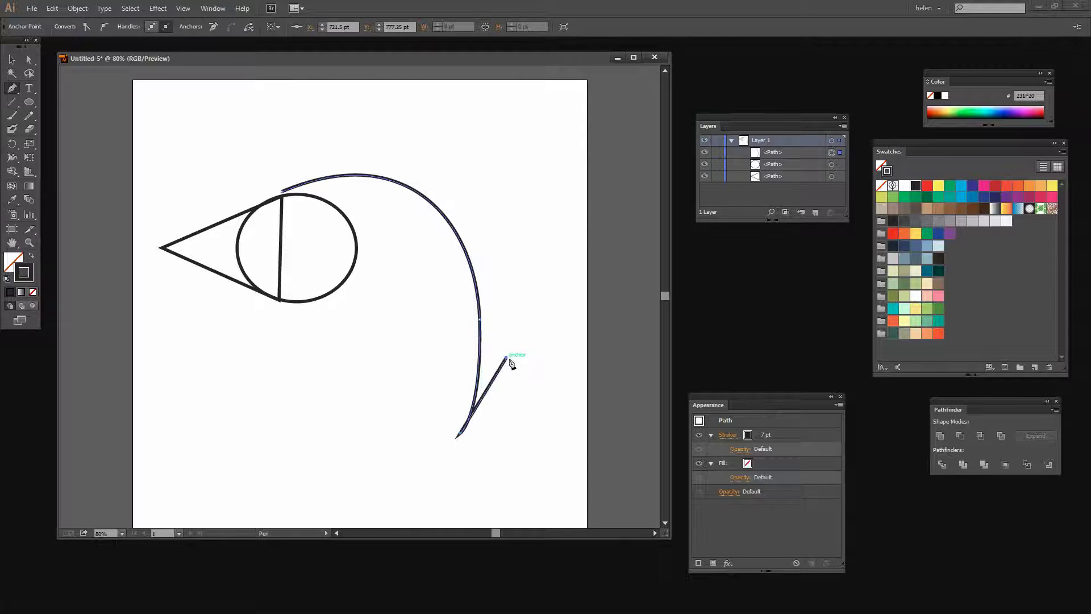
click(541, 426)
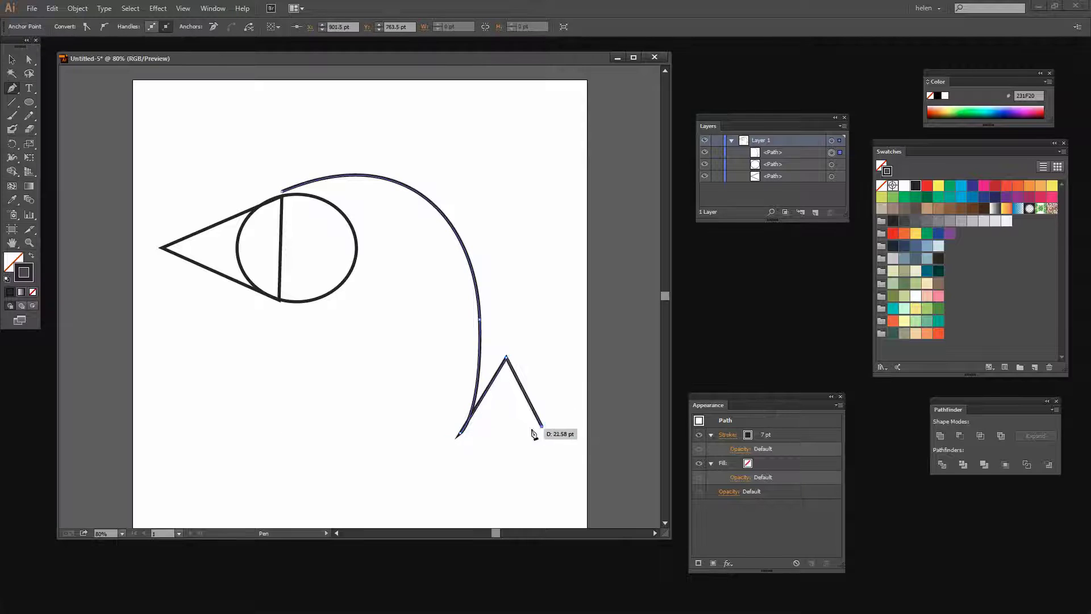
click(454, 442)
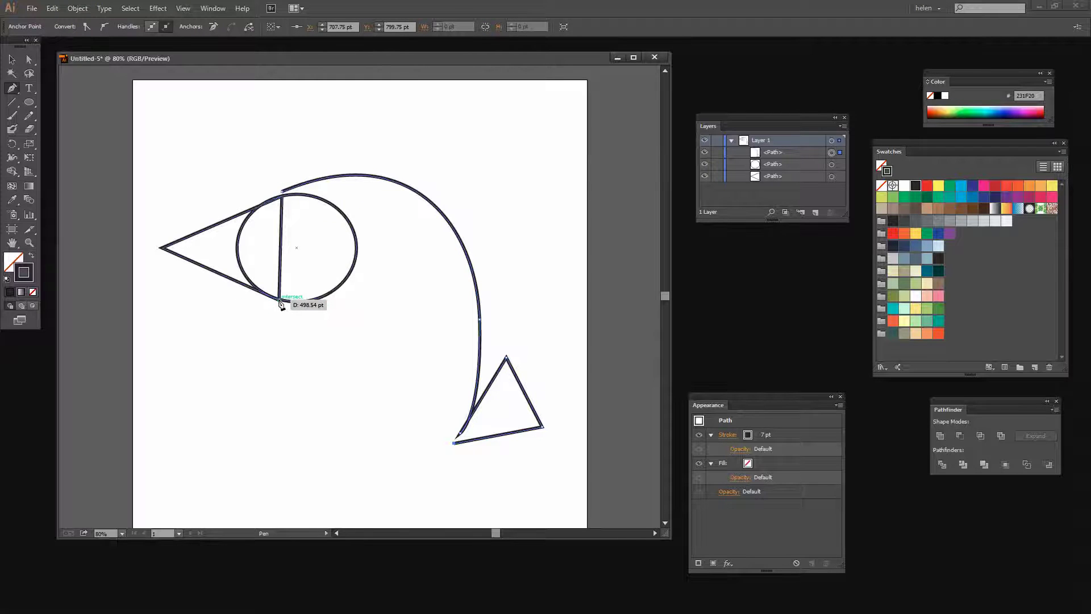
mouse_move(279, 301)
mouse_down()
mouse_move(383, 138)
mouse_move(451, 127)
mouse_move(448, 91)
mouse_move(437, 89)
mouse_up()
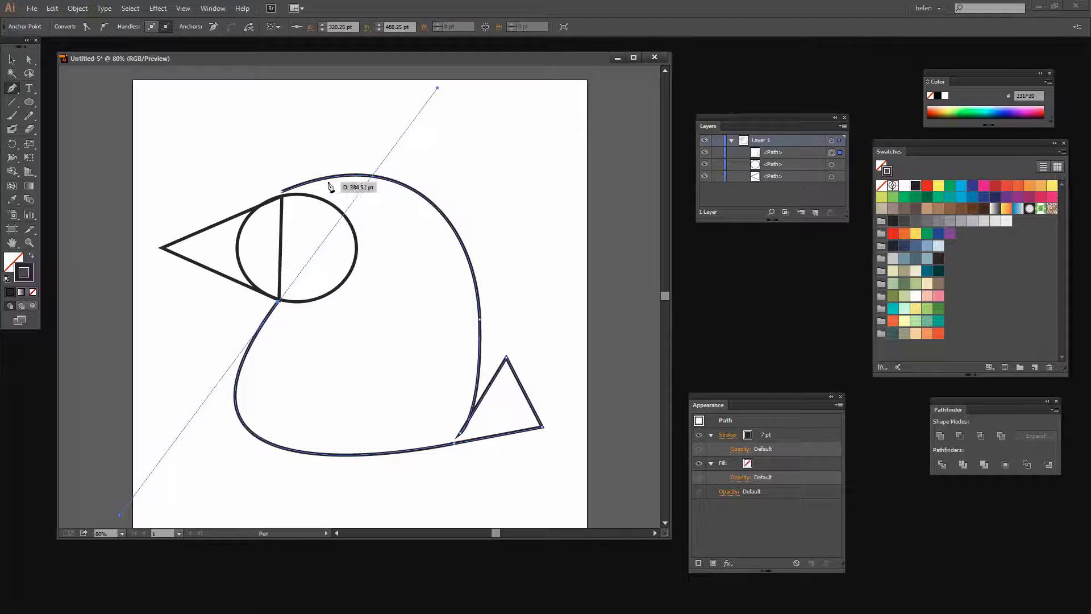
click(283, 194)
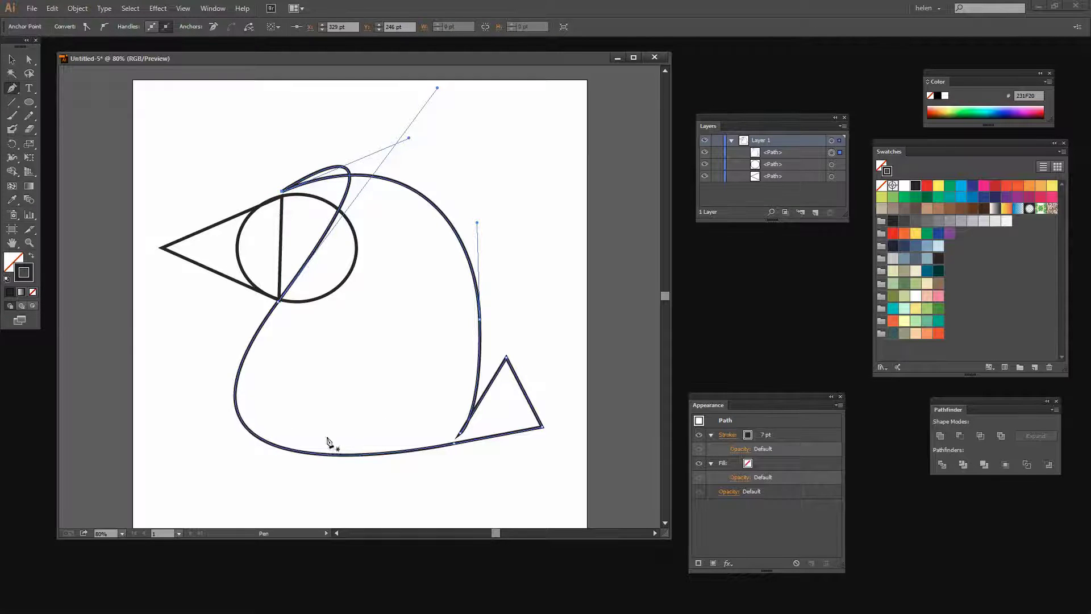
Step: Shorten the curve handle at the beak's lower corner to remove the loop in the head, and shift the belly's tail-base anchor slightly
click(29, 59)
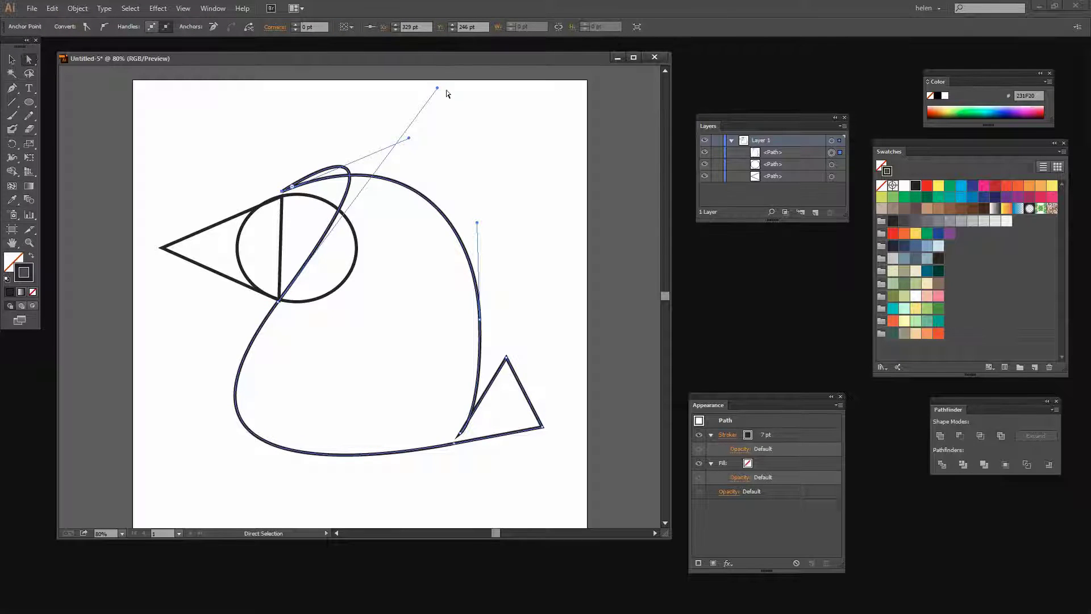
drag(438, 91, 310, 237)
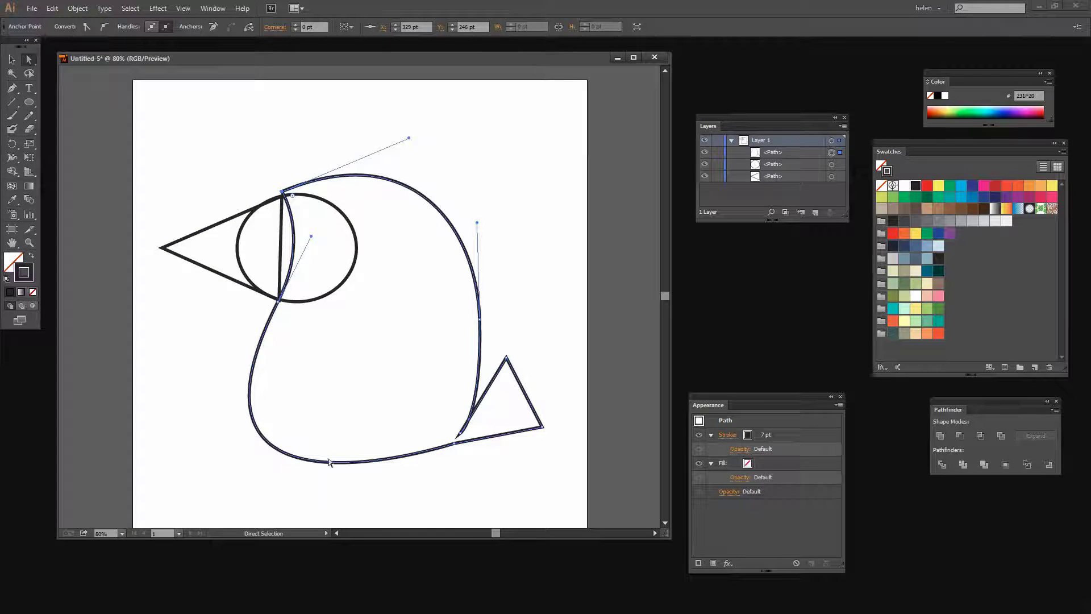
click(458, 443)
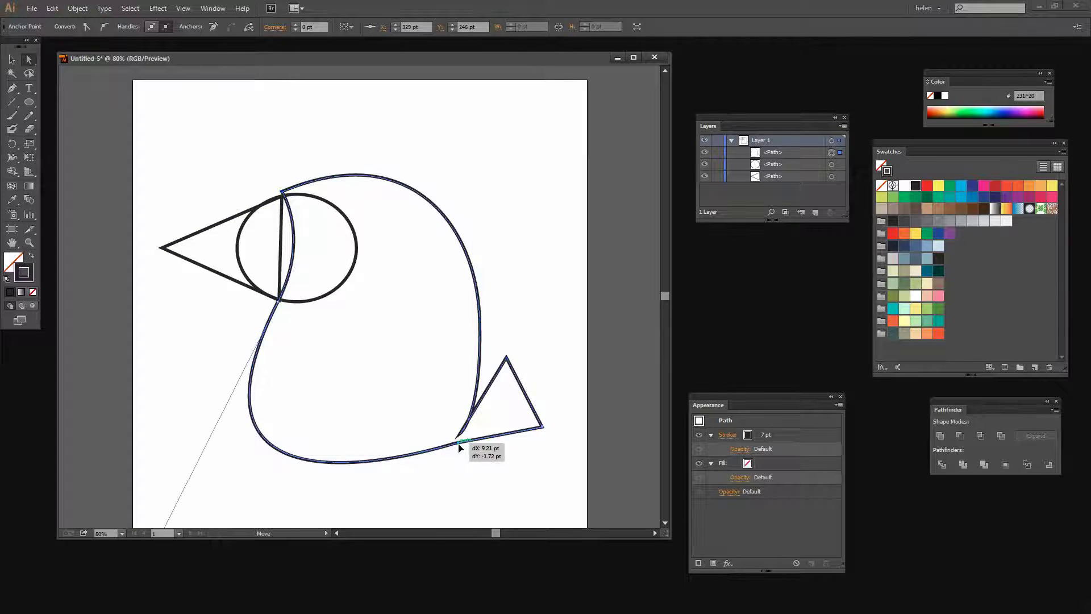
click(523, 447)
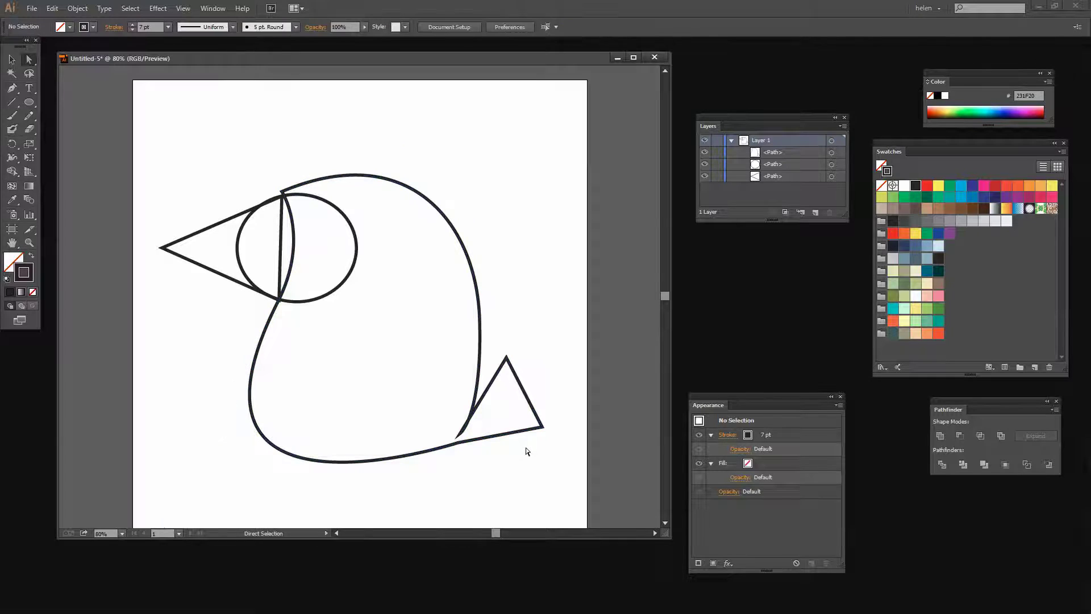
Step: Straighten the lower back curve above the tail by shortening its handle, and move the mid-back anchor slightly outward
click(459, 440)
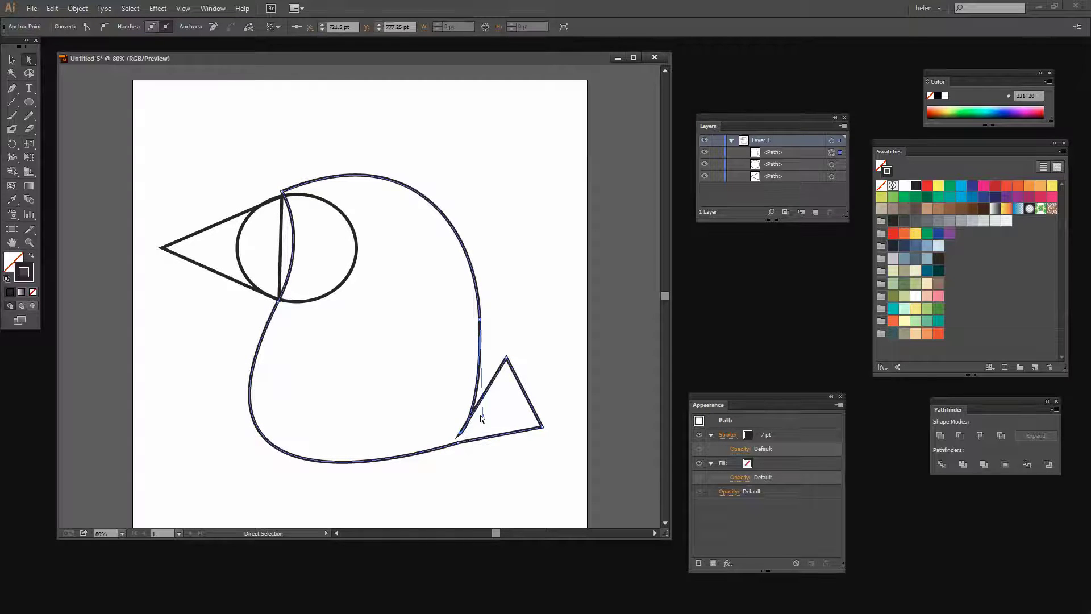
drag(483, 419, 480, 382)
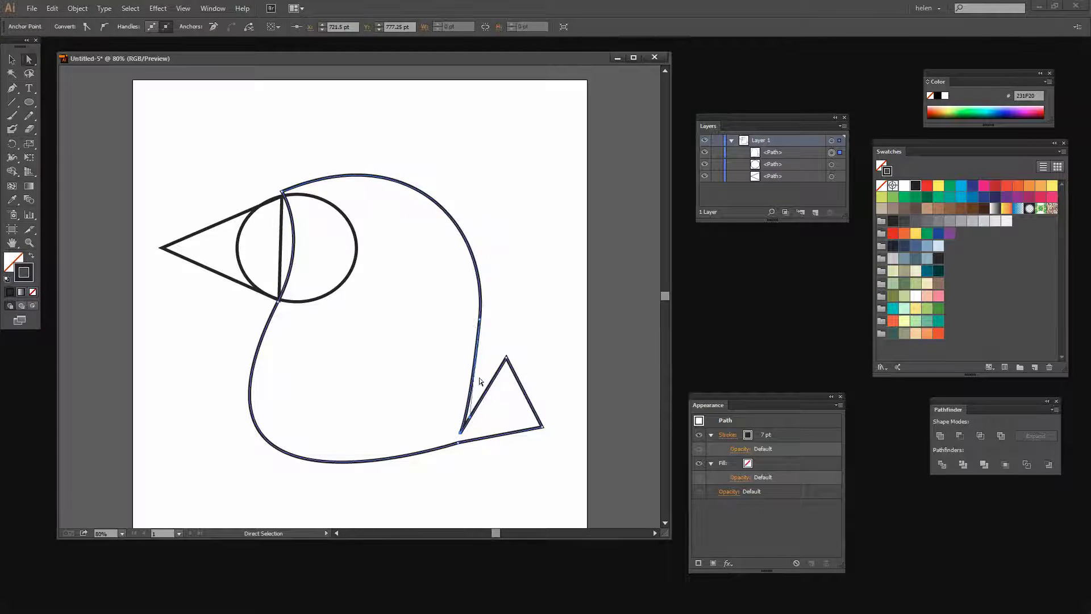
click(480, 319)
drag(480, 320, 484, 318)
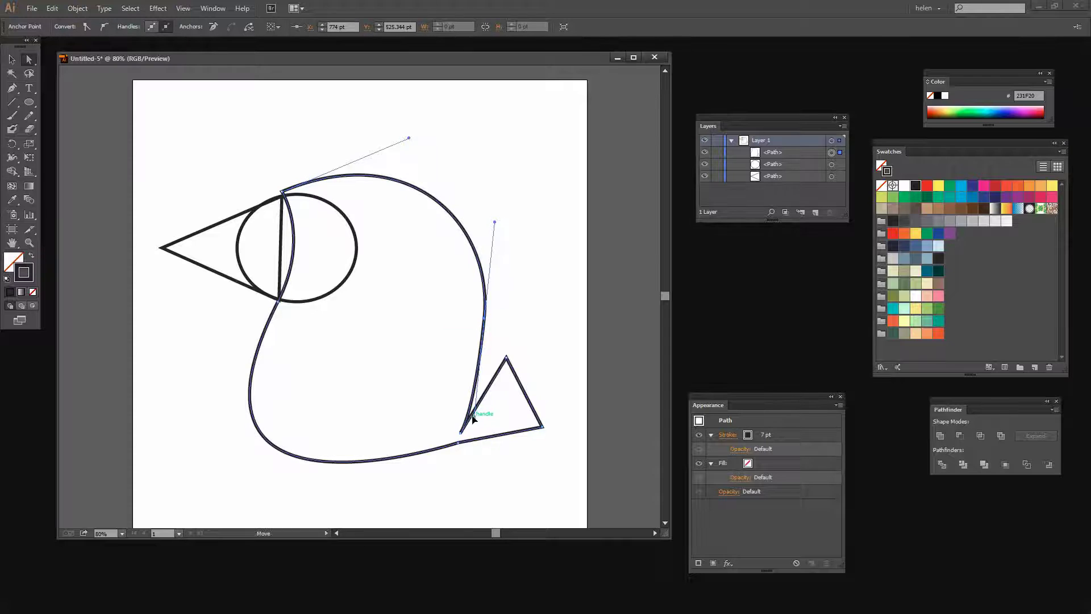
Step: Bring the back's end anchor to the tail base and move the tail's two outer points so the tail angles upward
drag(461, 433, 458, 444)
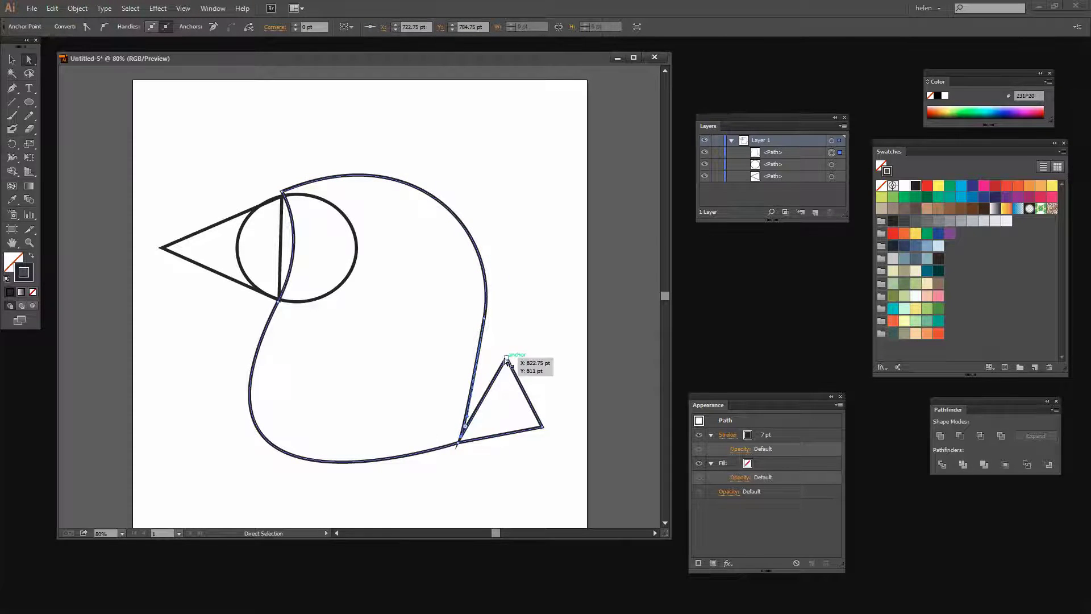
mouse_move(506, 356)
mouse_down()
mouse_move(518, 349)
mouse_move(502, 347)
mouse_up()
drag(543, 427, 536, 382)
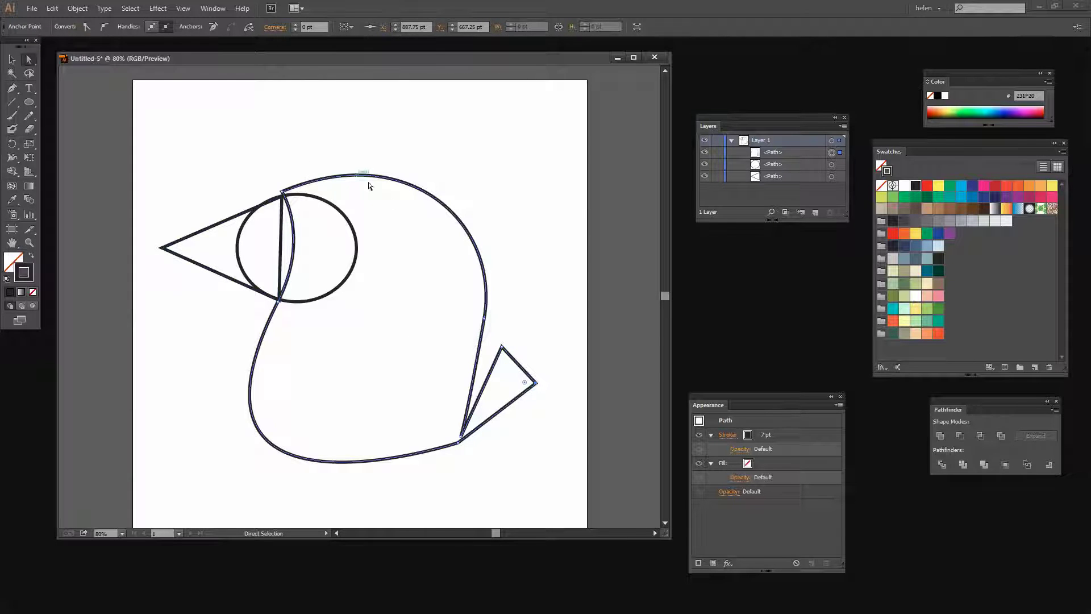
Step: Flatten the top of the bird's back by lowering the curve handle at the beak's upper corner and turning the mid-back handle more upright
click(281, 190)
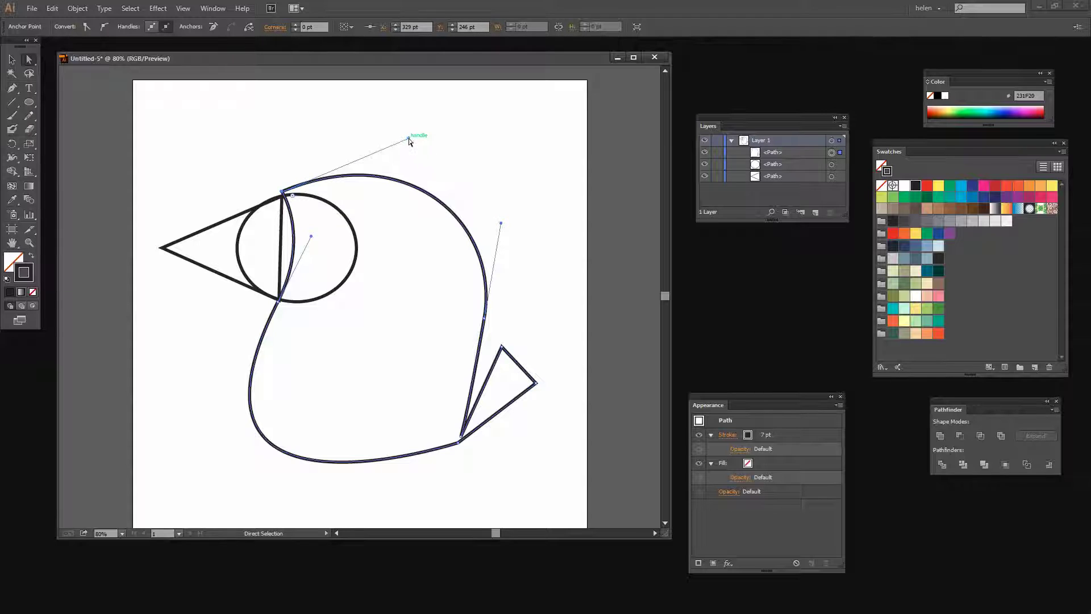
drag(409, 139, 407, 175)
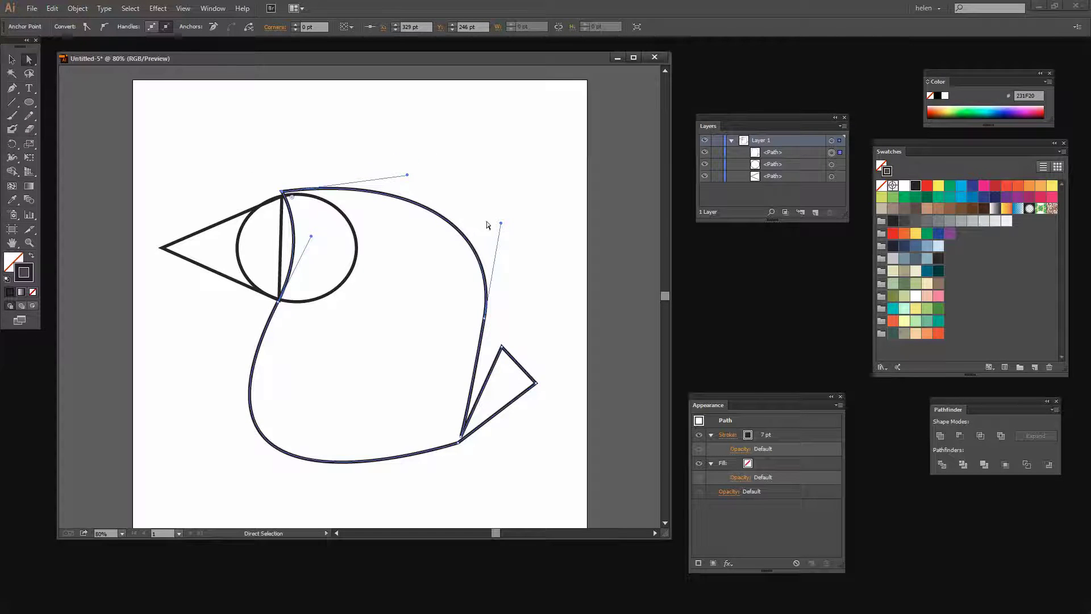
drag(500, 224, 486, 239)
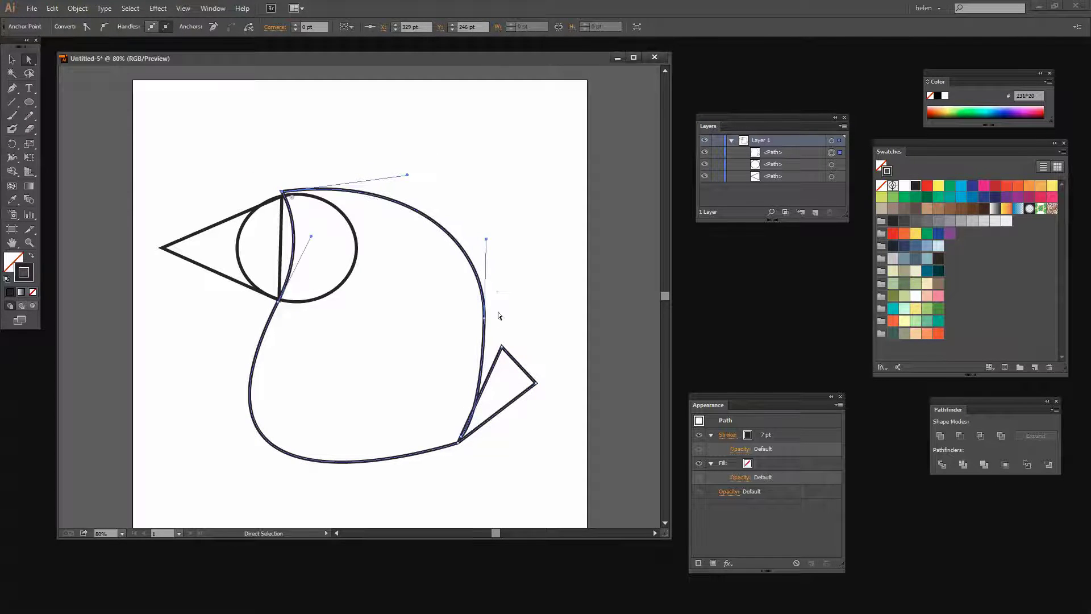
Step: Slim the bird by moving the mid-back anchor inward and upward, angling its handles toward the tail and raising the handle at the beak's upper corner
click(484, 318)
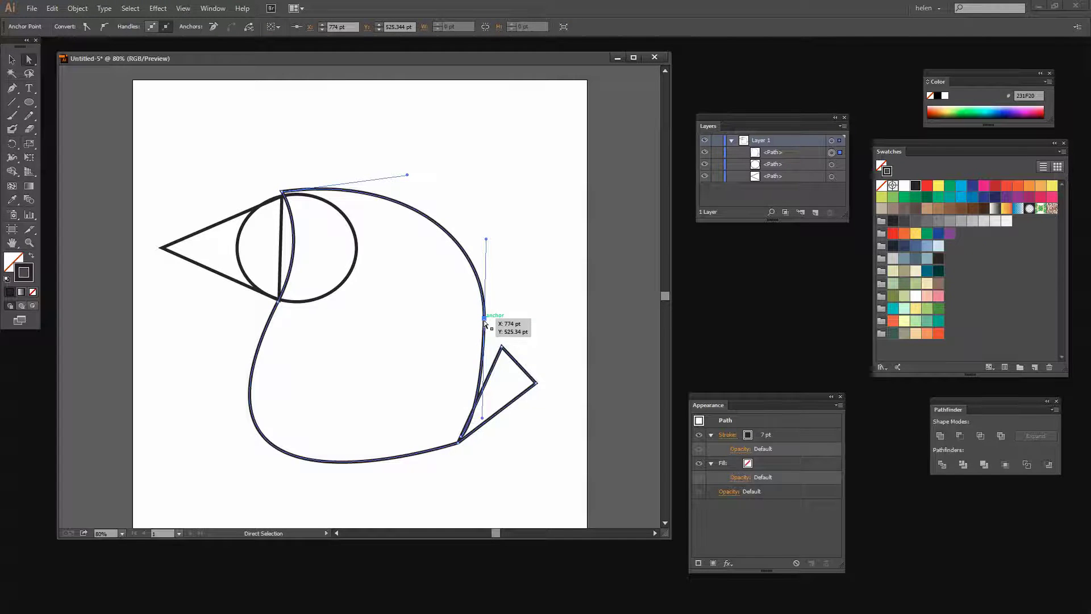
drag(483, 320, 462, 320)
drag(459, 320, 427, 344)
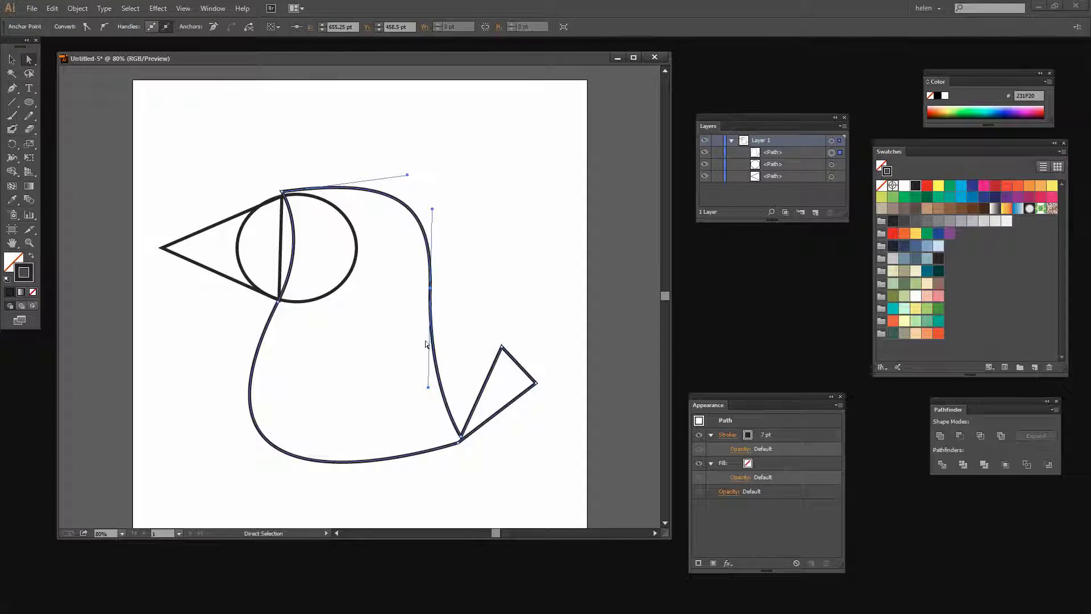
drag(429, 387, 457, 374)
drag(430, 287, 428, 269)
drag(407, 174, 390, 155)
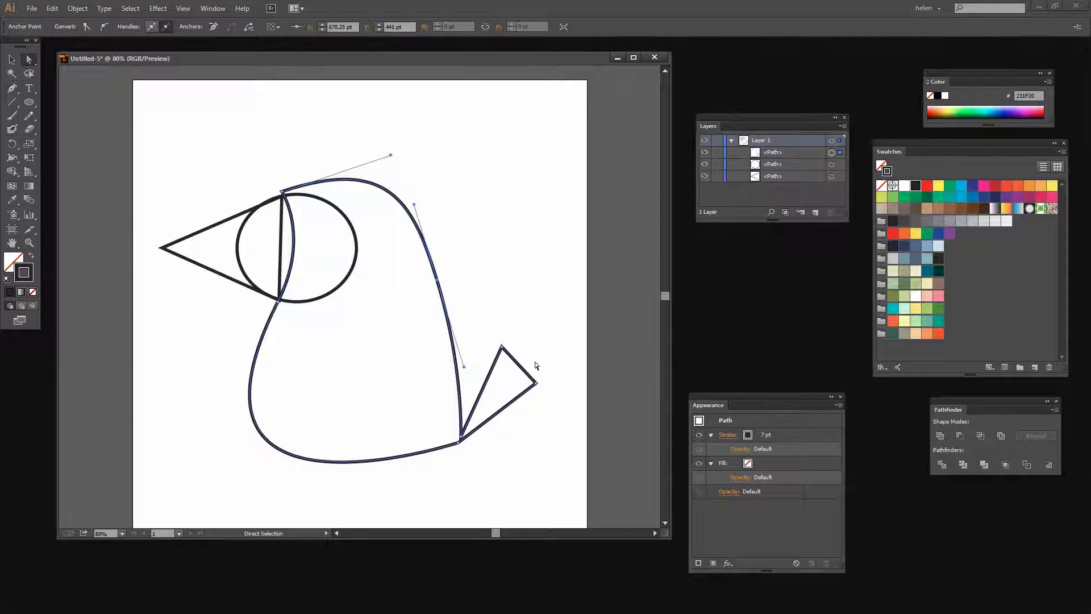
Step: Move the whole tail with its base anchors outward and slightly up, and shift the tail's two outer points a little further outward
drag(550, 461, 432, 315)
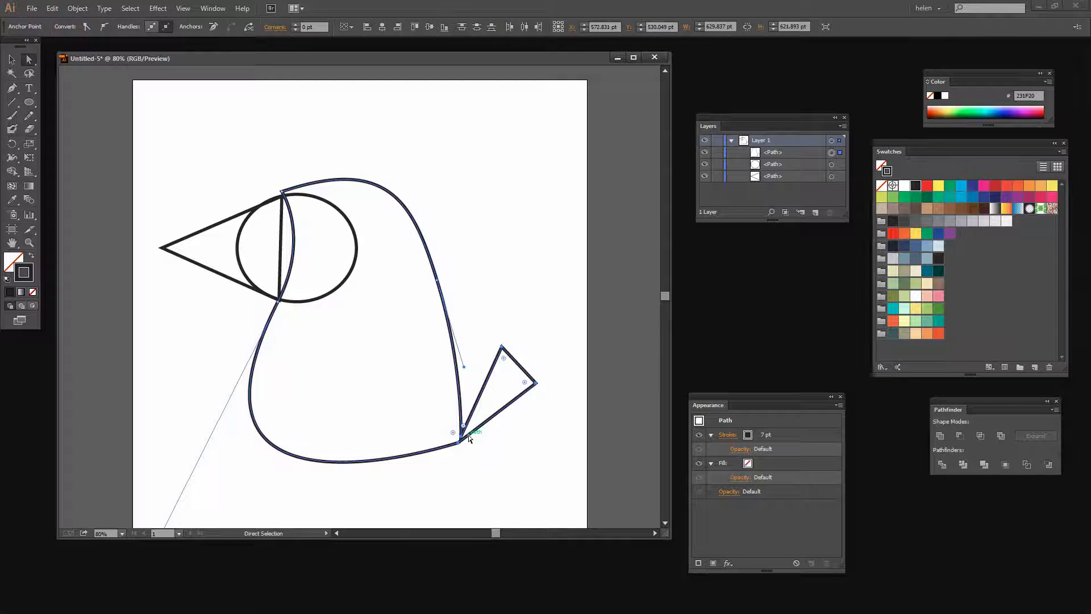
drag(469, 438, 487, 427)
click(496, 456)
drag(478, 466, 575, 290)
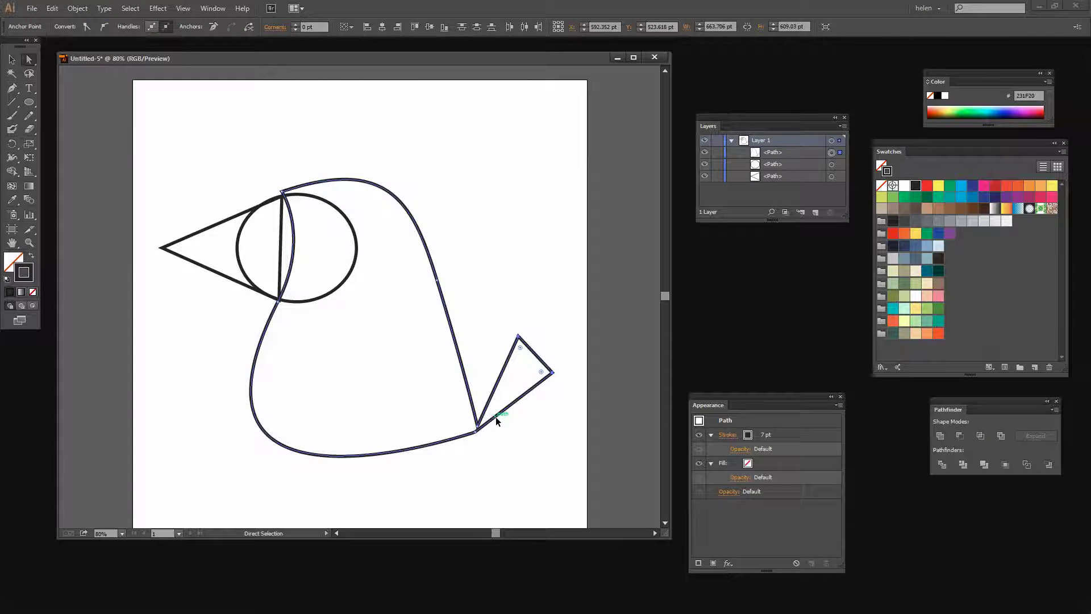
drag(496, 417, 511, 424)
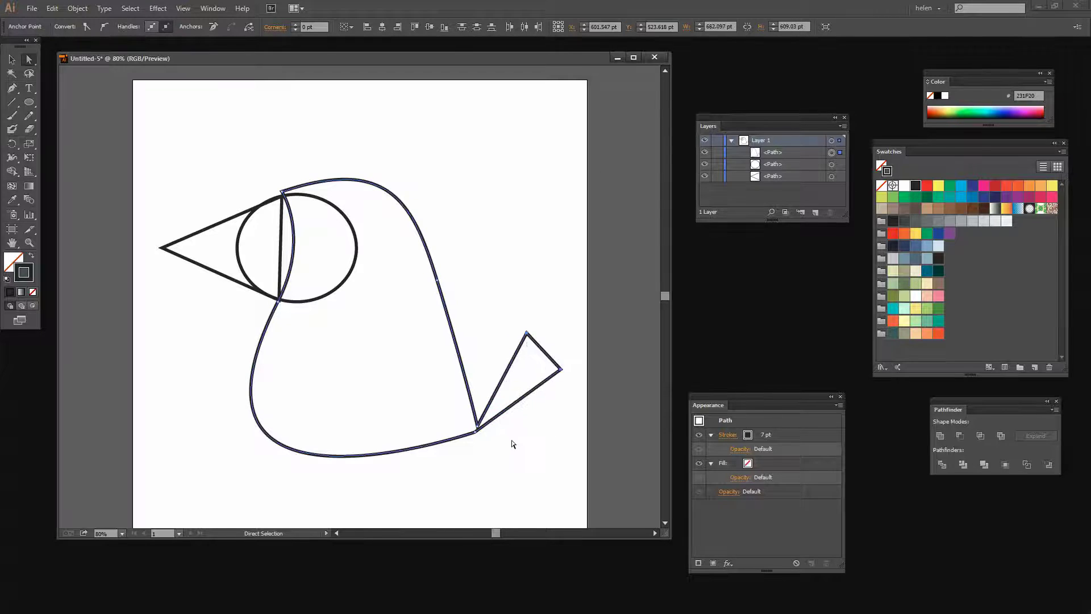
Step: Shift only the anchors at the tail base slightly further outward, and deselect the path
click(459, 465)
drag(463, 338, 486, 475)
drag(477, 428, 487, 426)
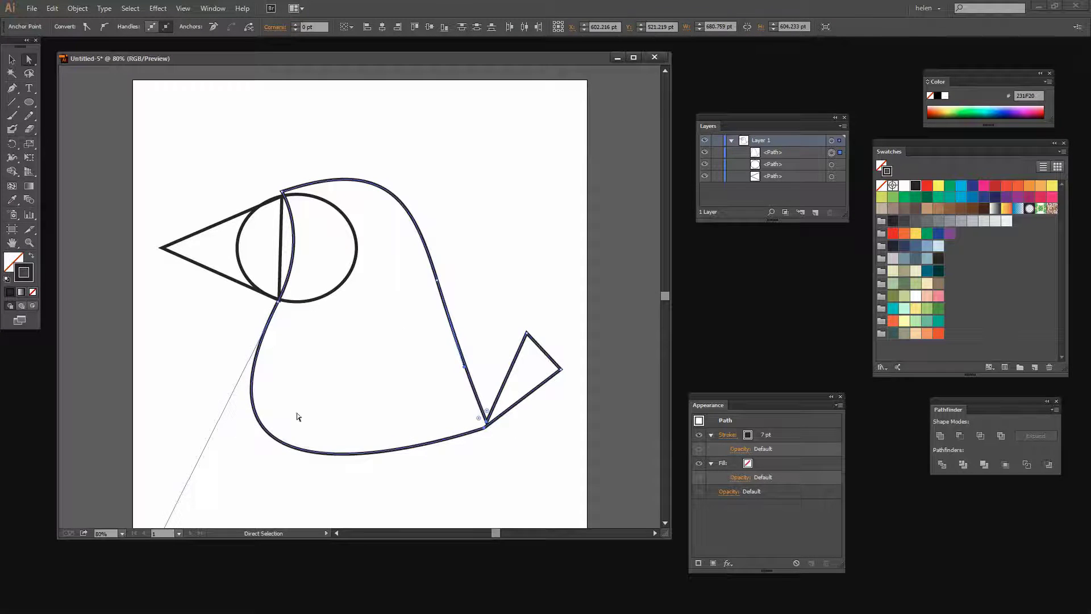
click(531, 489)
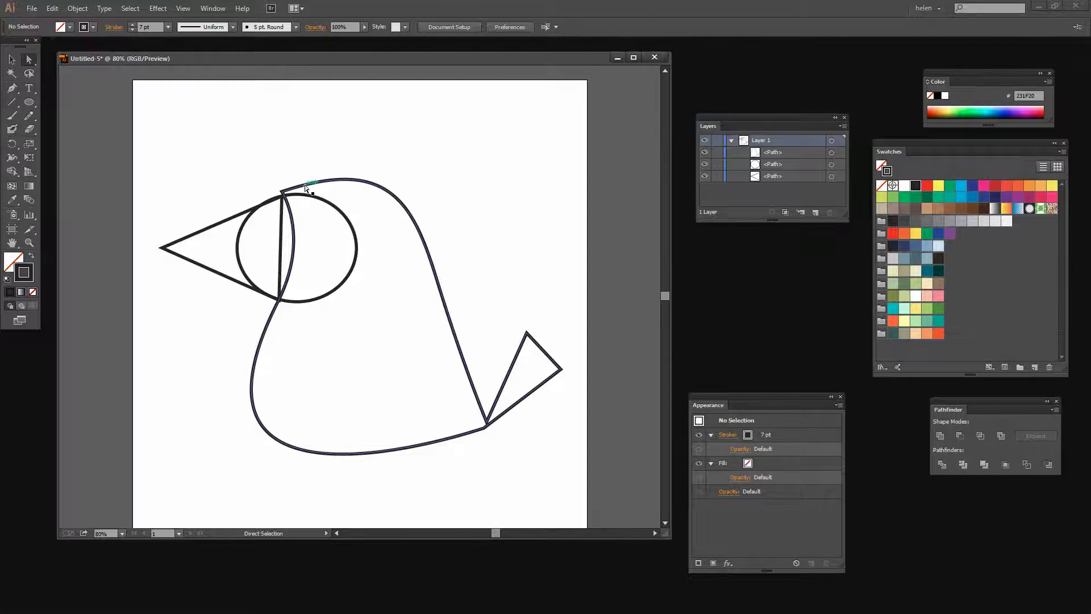
Step: Nudge the body's anchor at the beak's upper corner down until it lines up with the beak outline
click(285, 193)
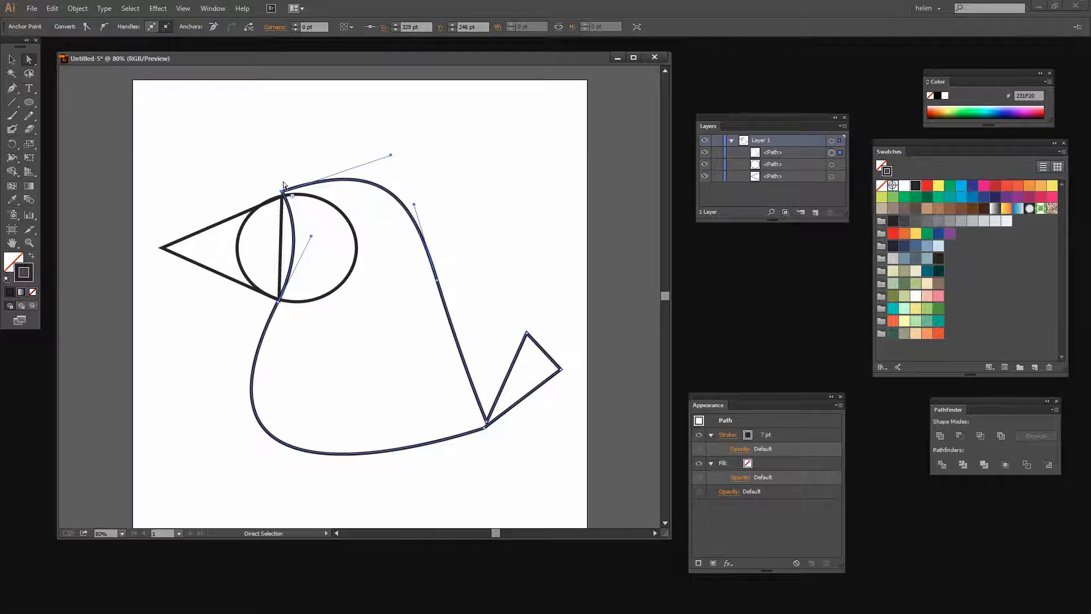
key(Down)
key(Down)
key(Down)
key(Down)
key(Down)
key(Down)
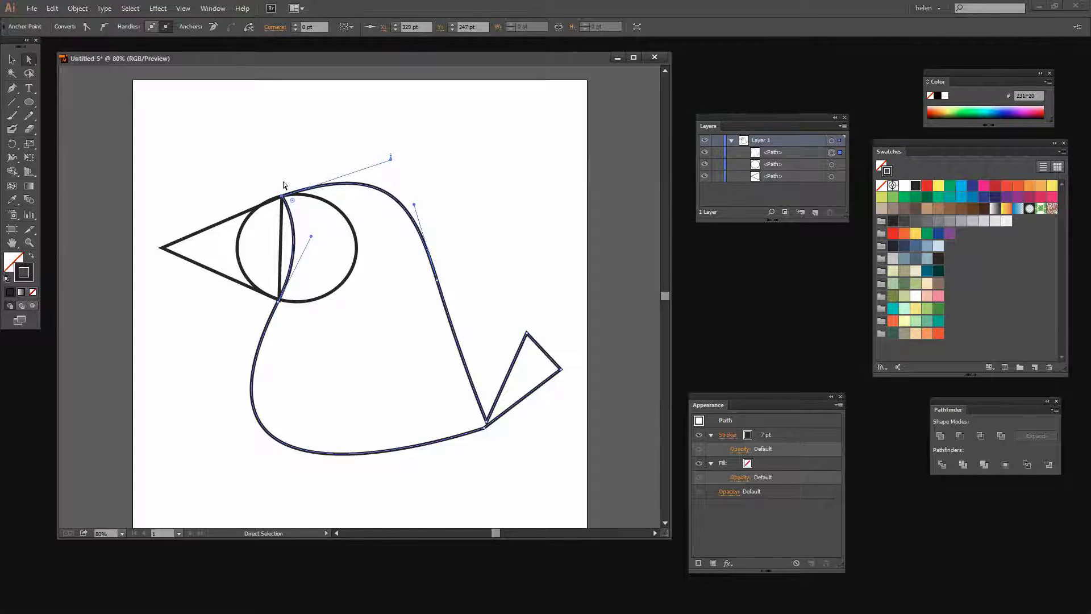
click(520, 272)
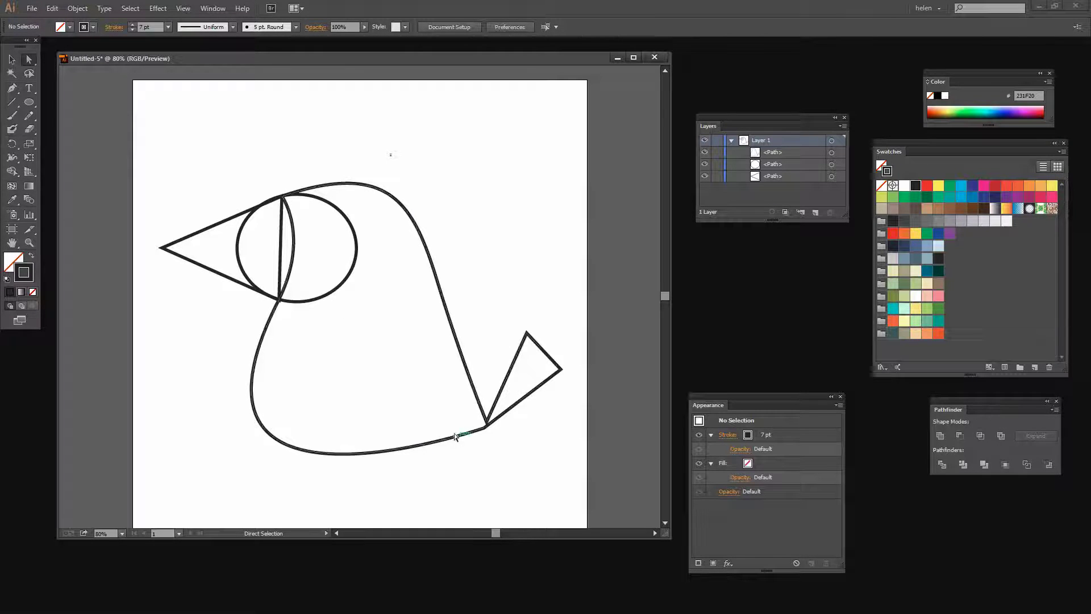
Step: Select all the bird shapes and merge the beak and head regions into one shape with the Shape Builder tool
click(12, 172)
click(12, 58)
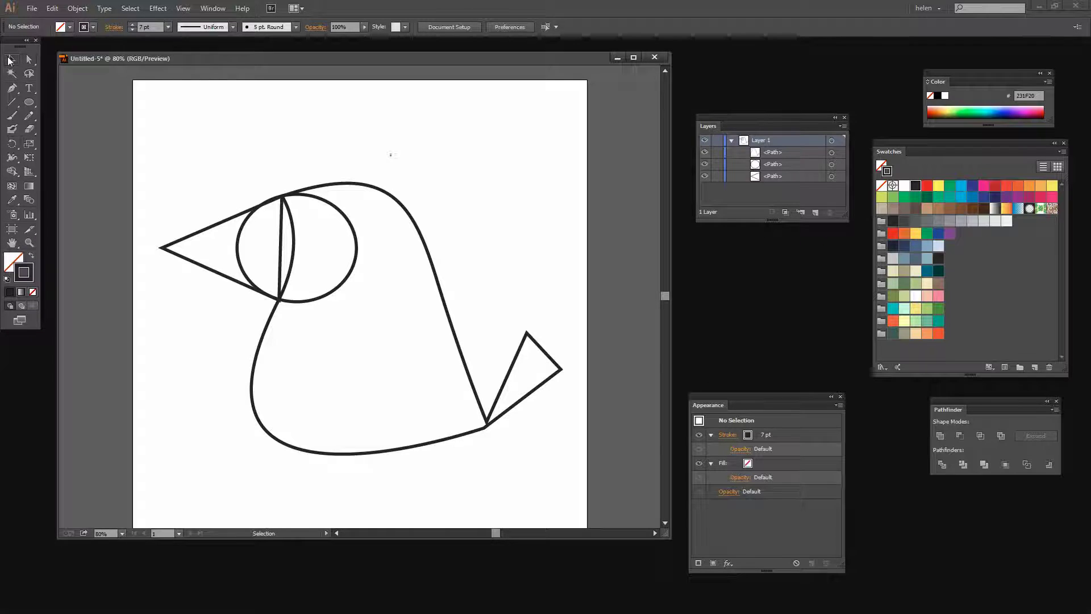
mouse_move(144, 140)
mouse_down()
mouse_move(439, 407)
mouse_move(591, 470)
mouse_up()
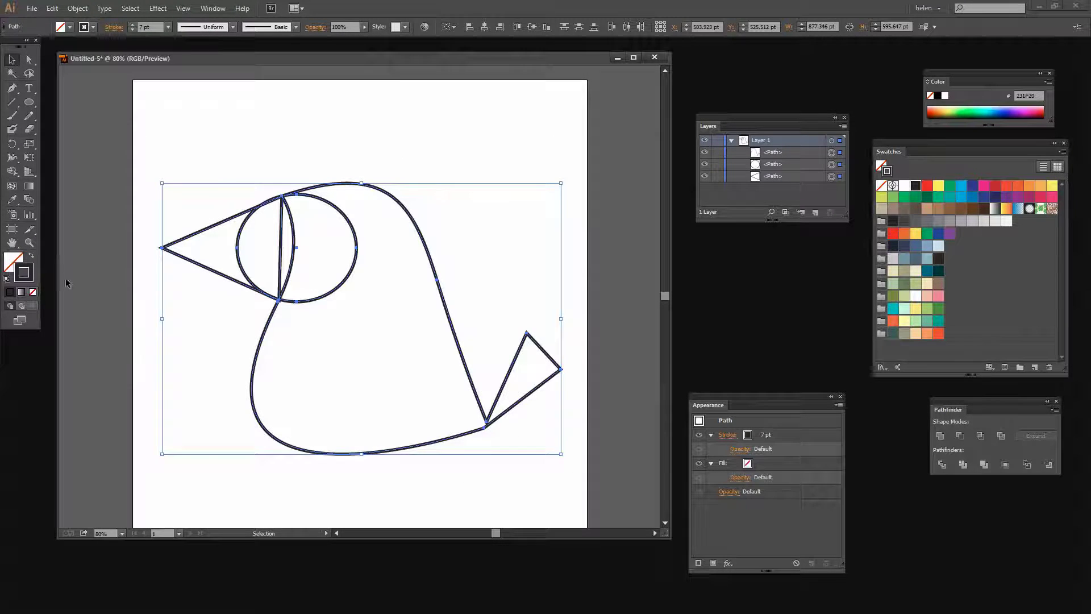
click(13, 171)
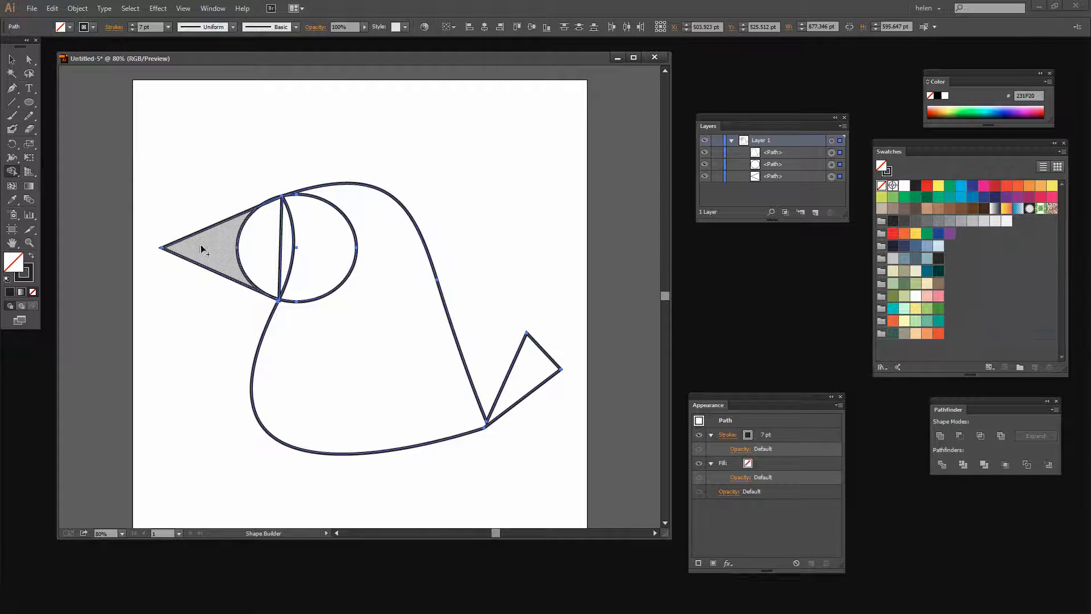
drag(195, 244, 319, 256)
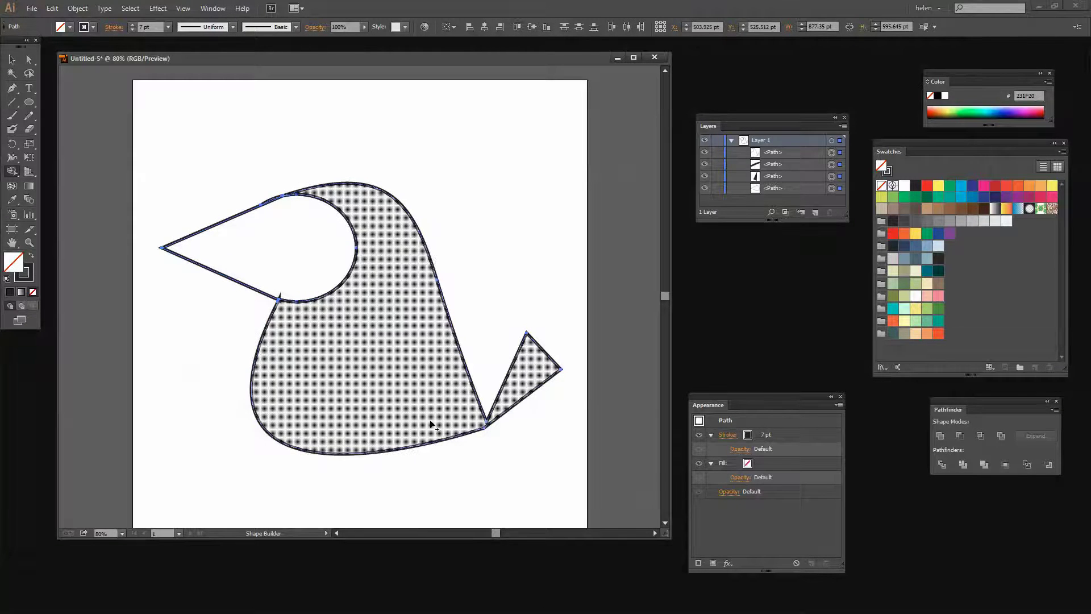
Step: Unite the body region toward the tail with the Shape Builder tool, and select the body to check its outline
drag(434, 424, 470, 418)
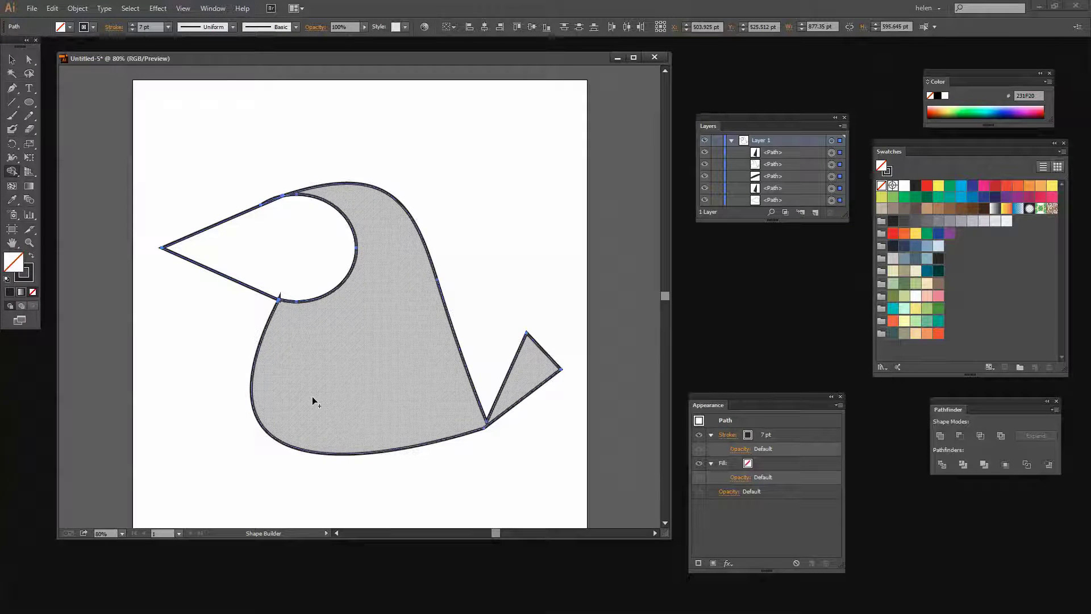
click(12, 57)
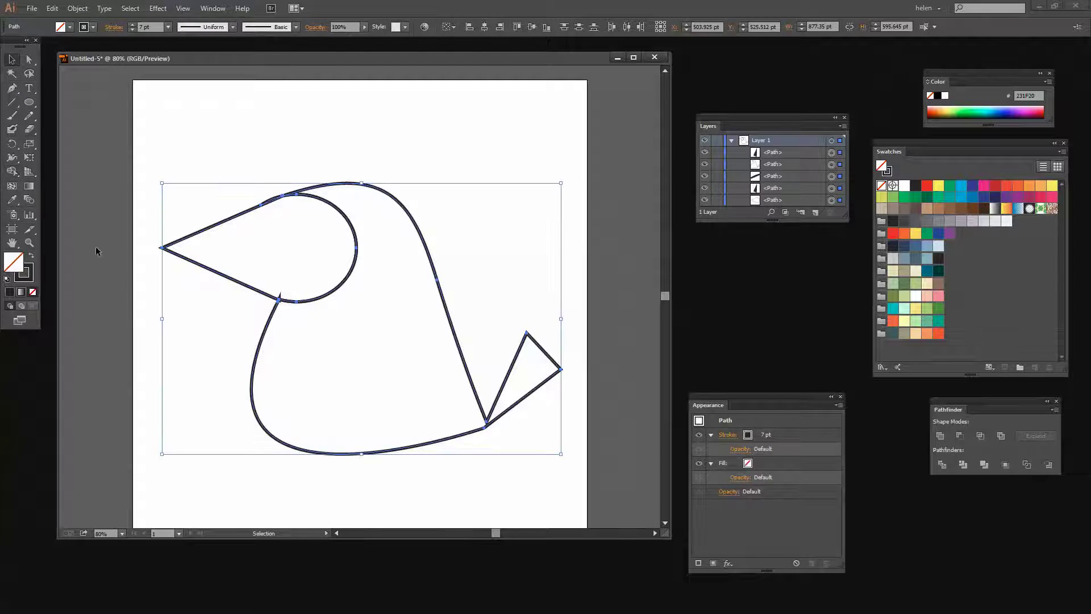
click(270, 139)
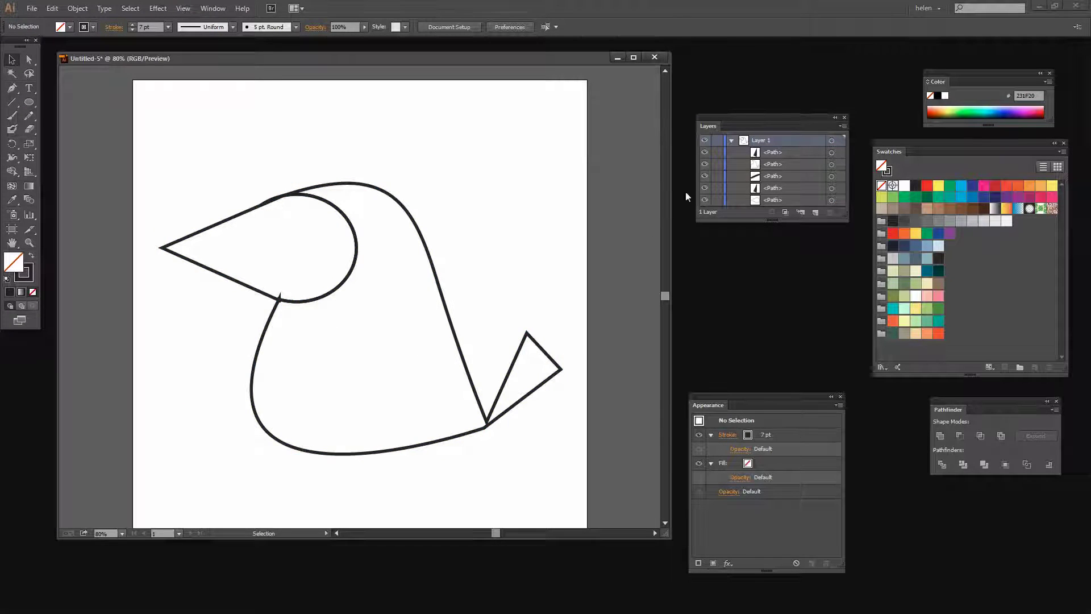
click(470, 365)
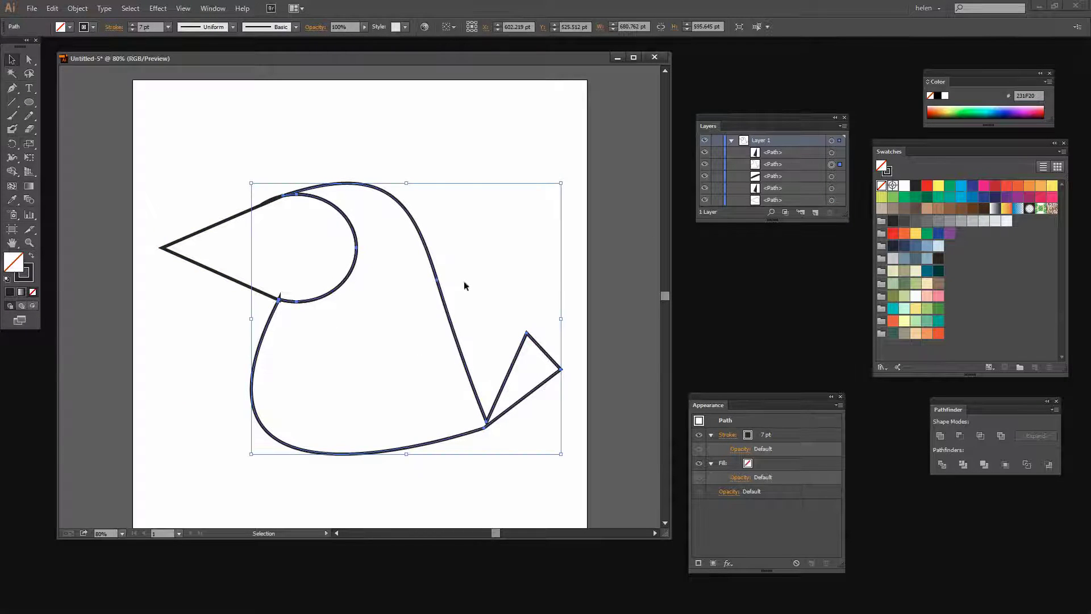
click(217, 267)
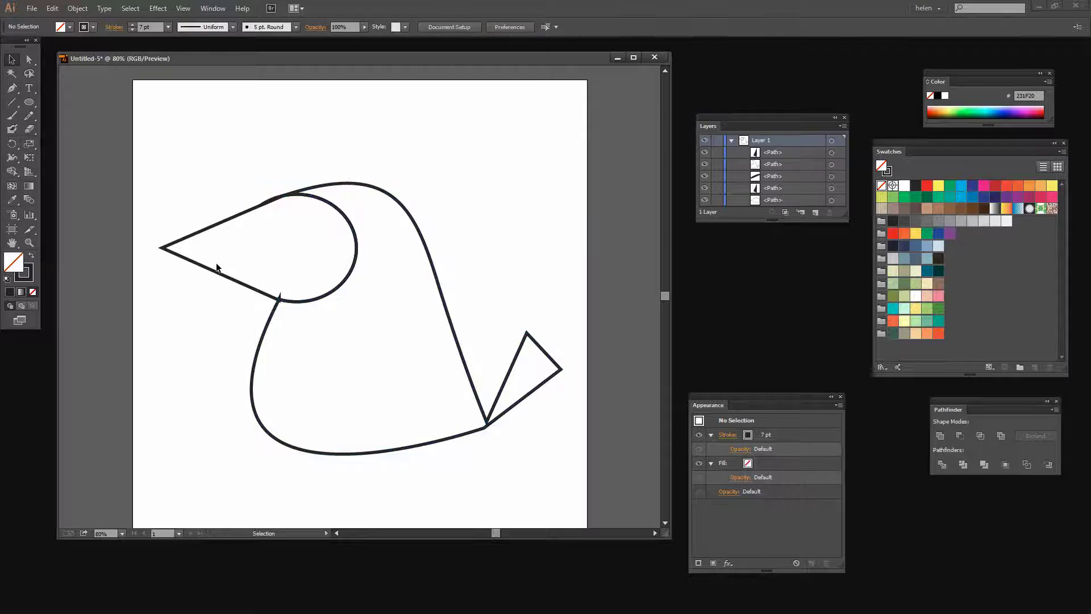
Step: Fill the merged beak-and-head shape with white and place it at the top of the layer's stacking order
click(214, 268)
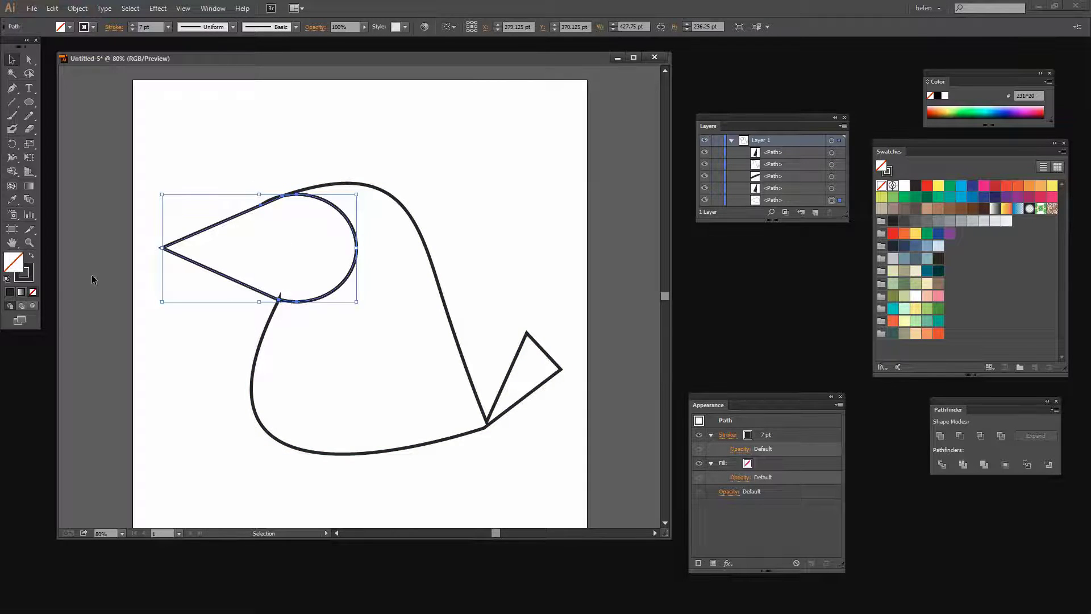
click(945, 95)
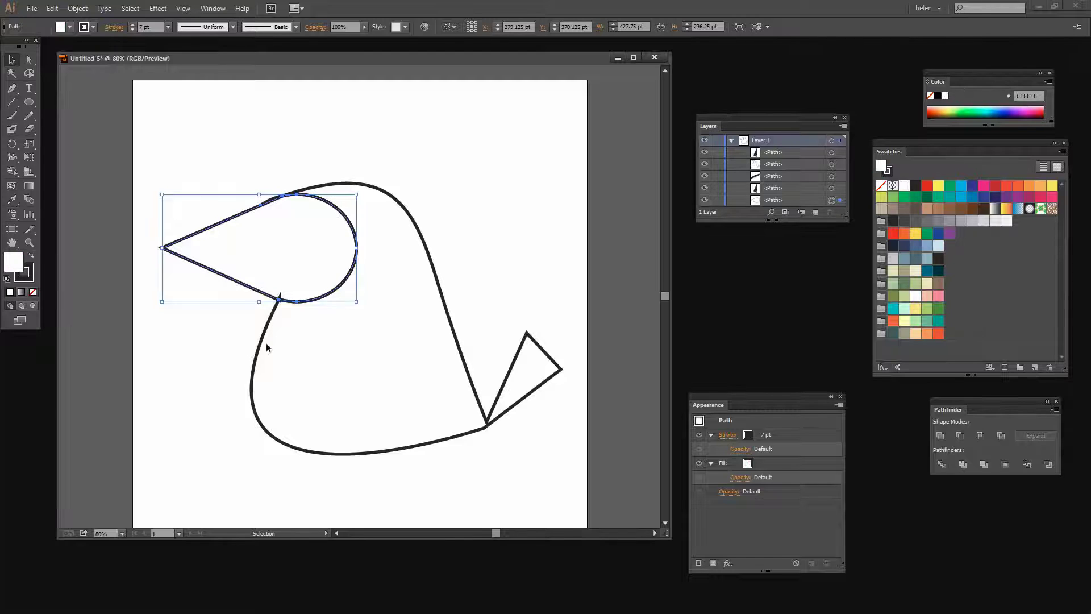
click(25, 274)
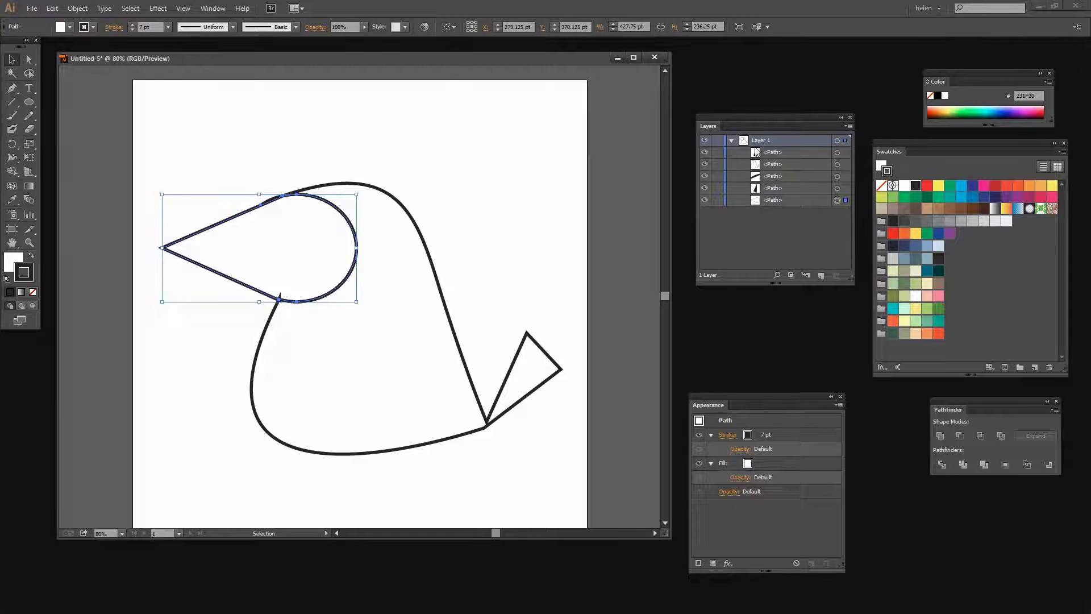
drag(775, 206, 773, 151)
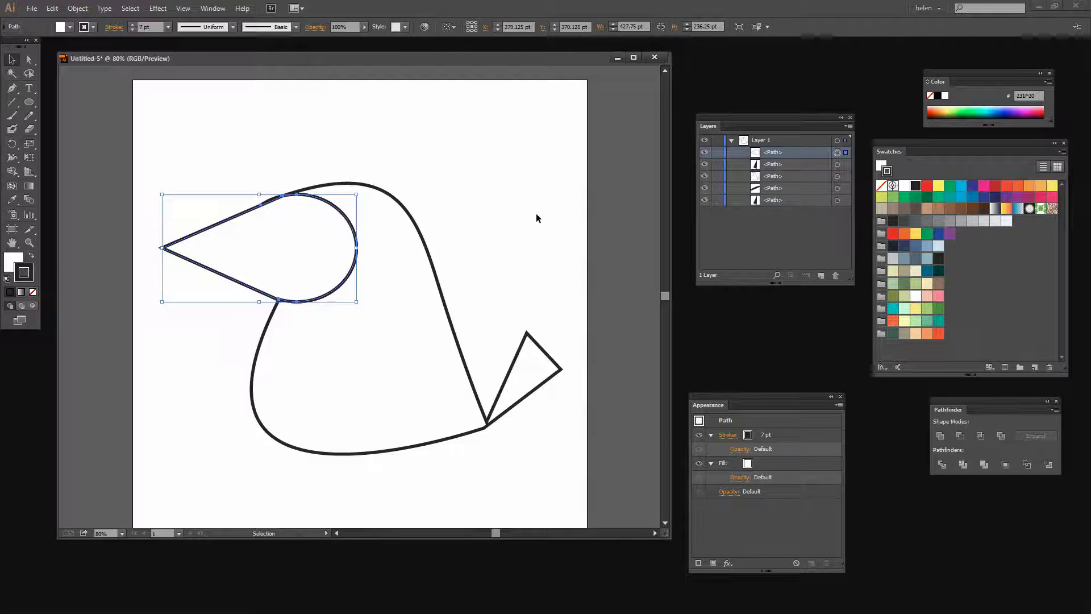
click(483, 238)
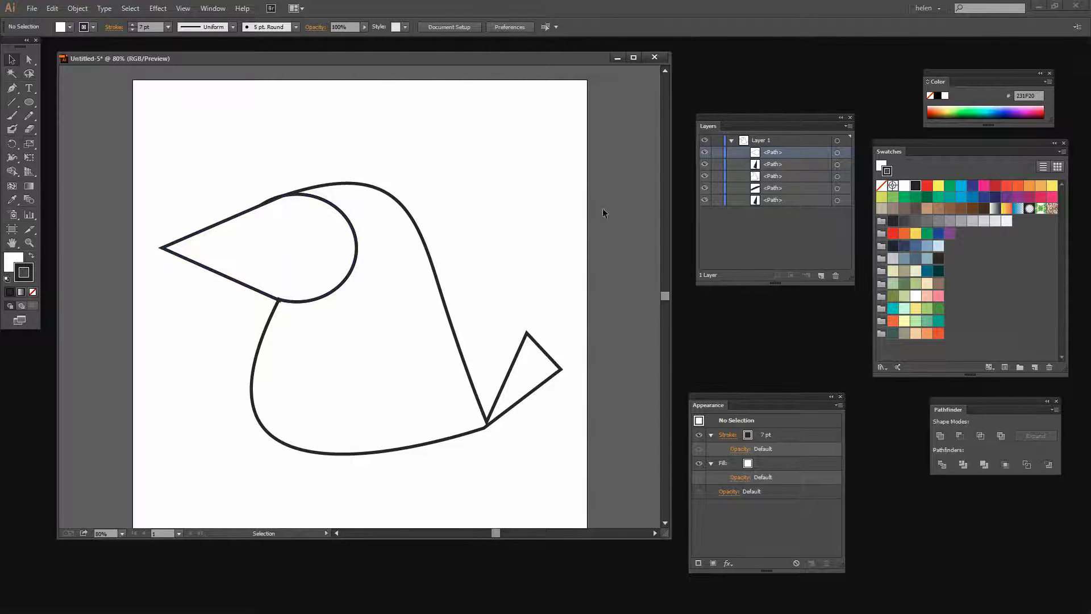
Step: Identify and hide the three small leftover path fragments around the joins between the head and body
click(836, 164)
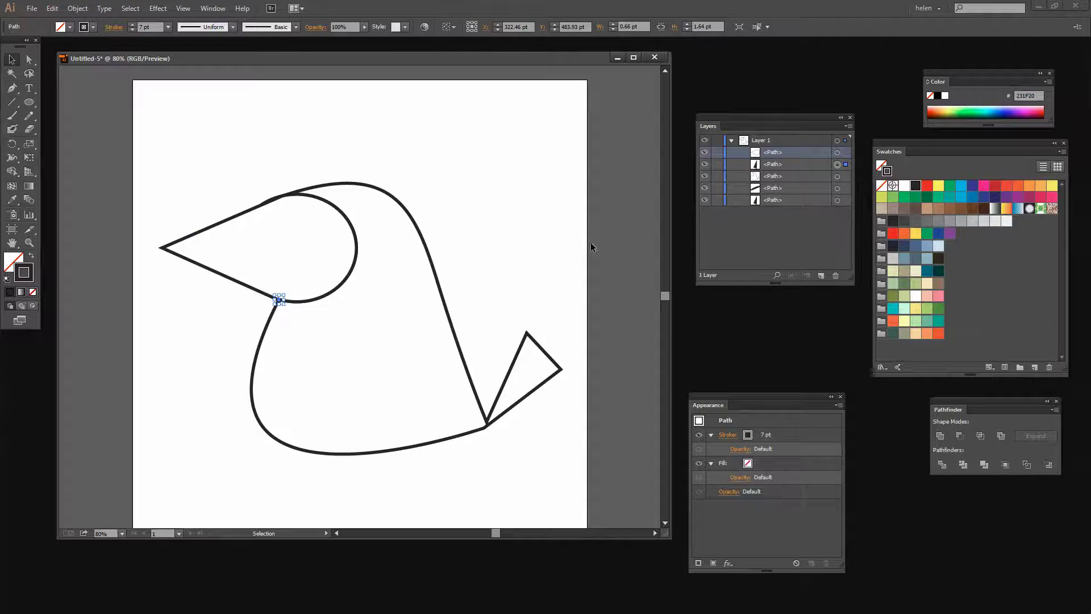
click(705, 164)
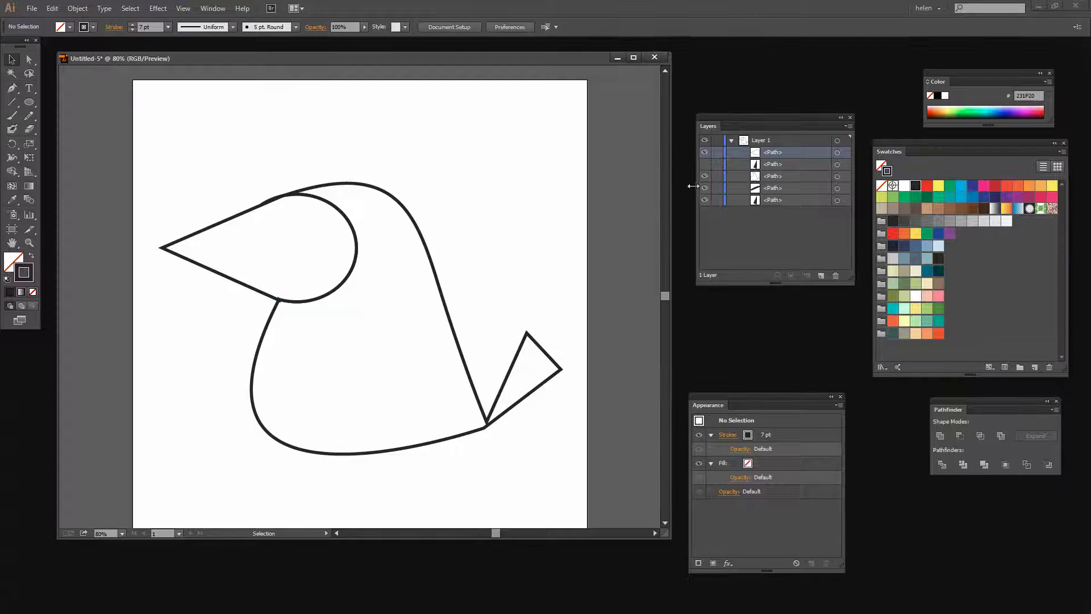
click(837, 189)
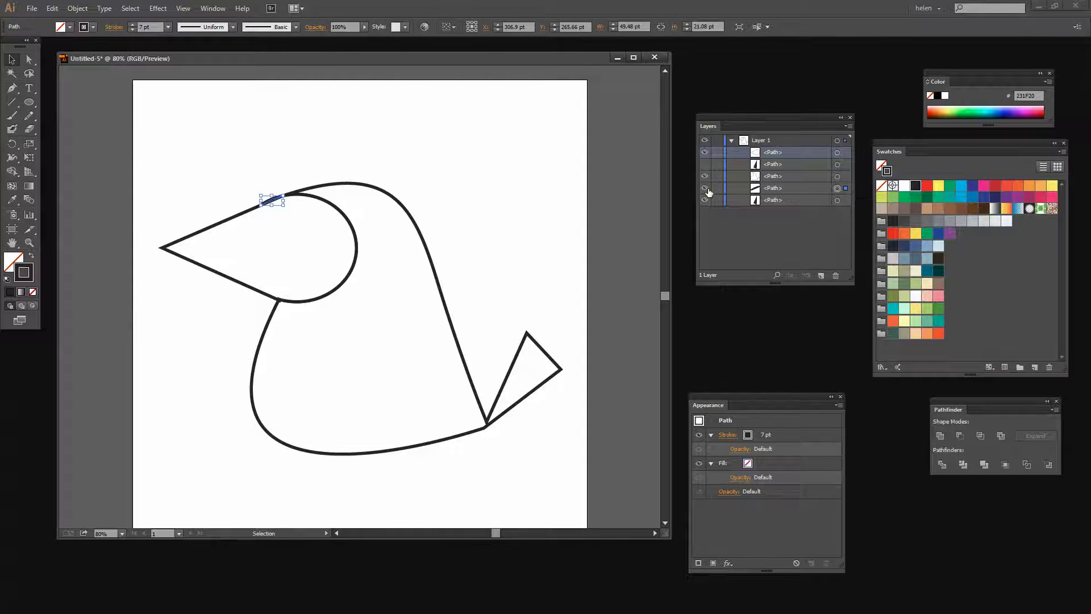
click(705, 189)
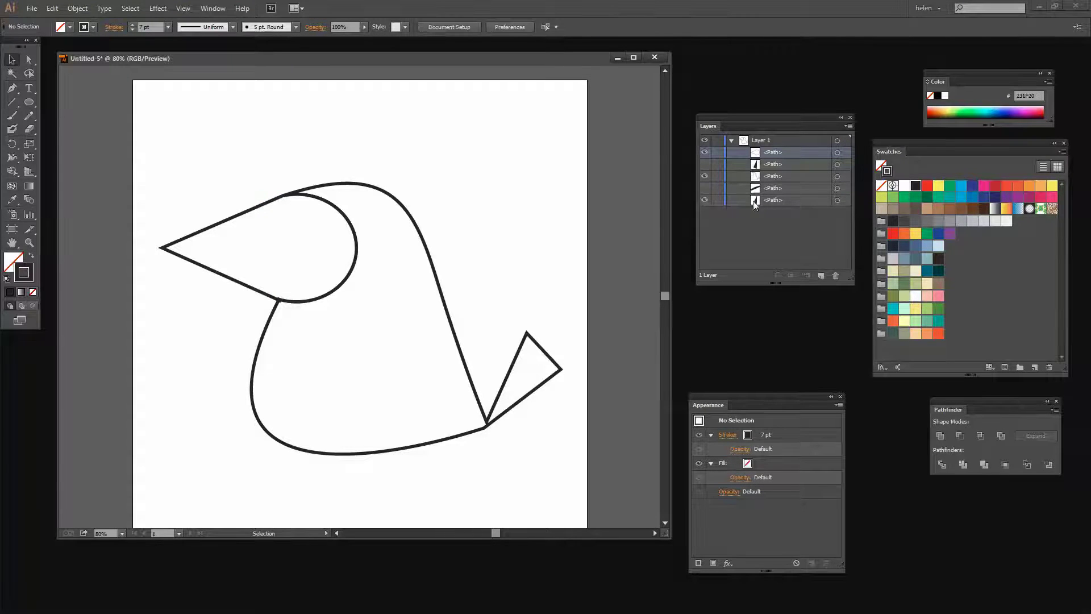
click(837, 200)
click(705, 200)
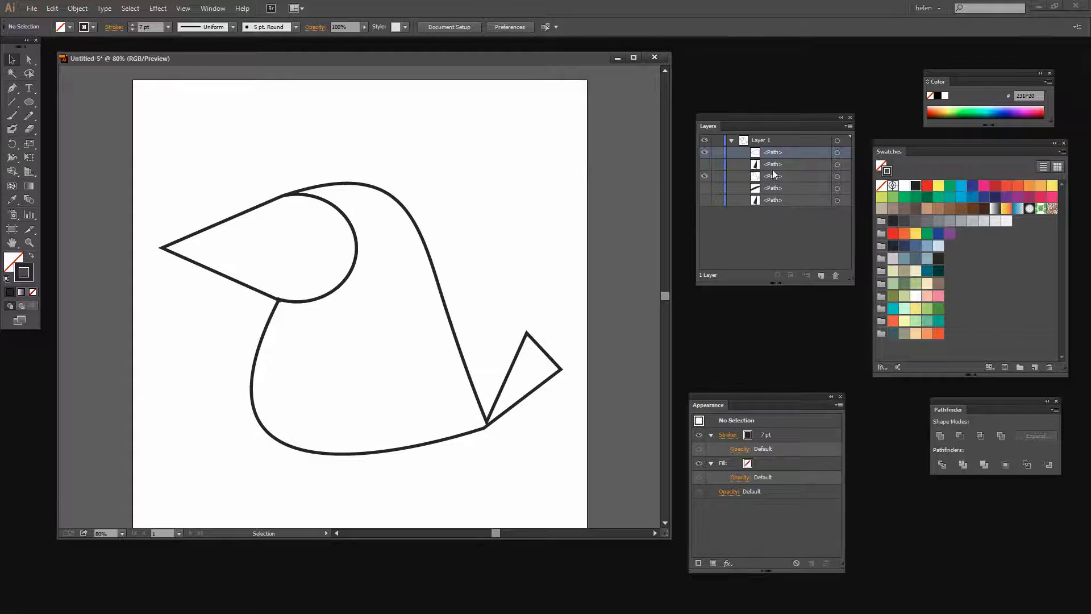
Step: Fill the bird's body-and-tail shape with black
click(838, 177)
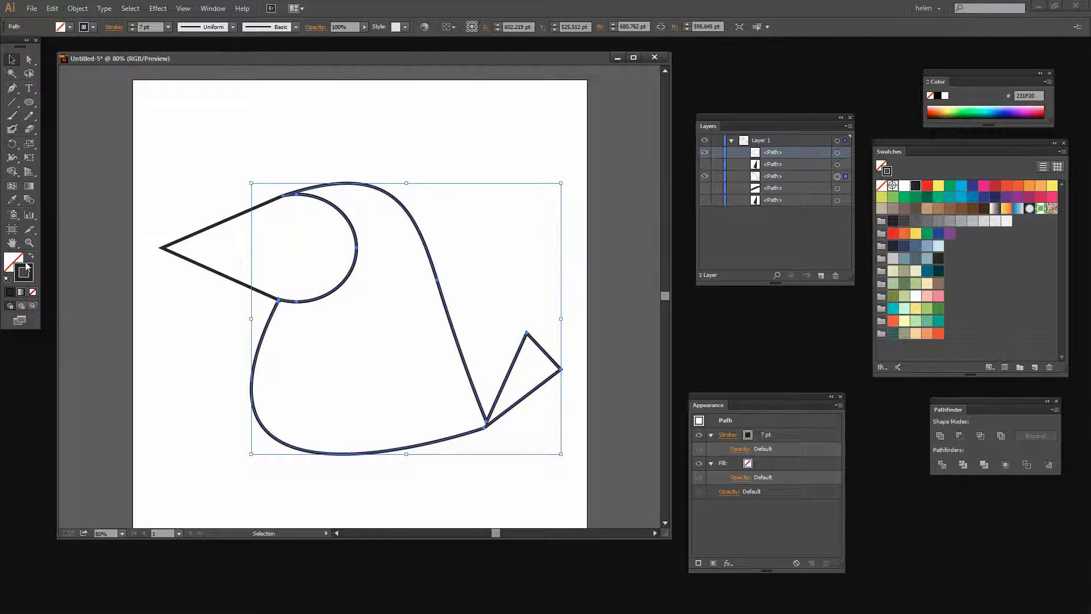
key(x)
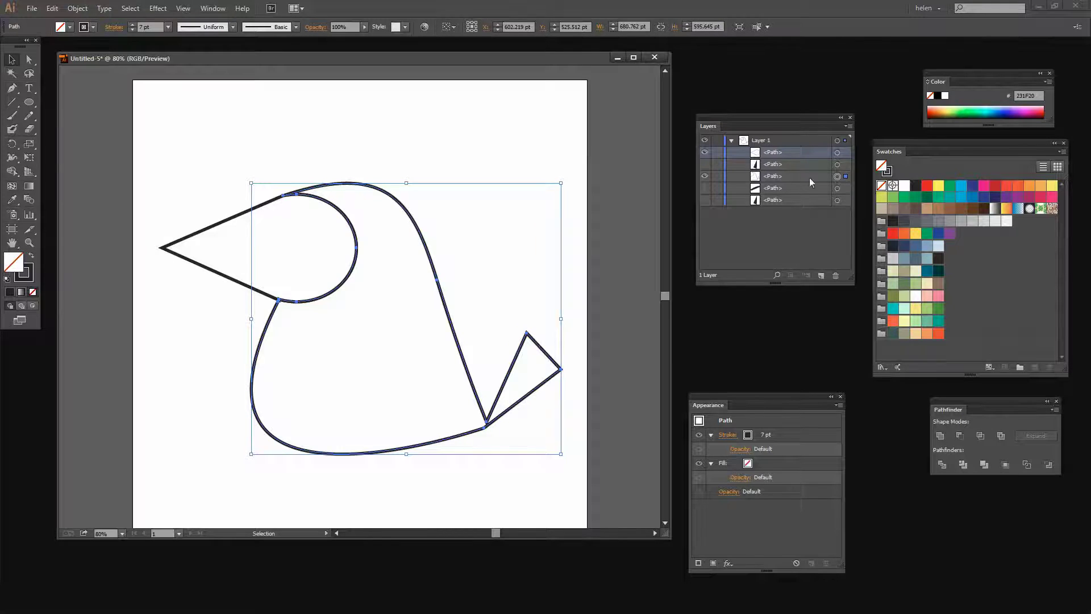
click(915, 186)
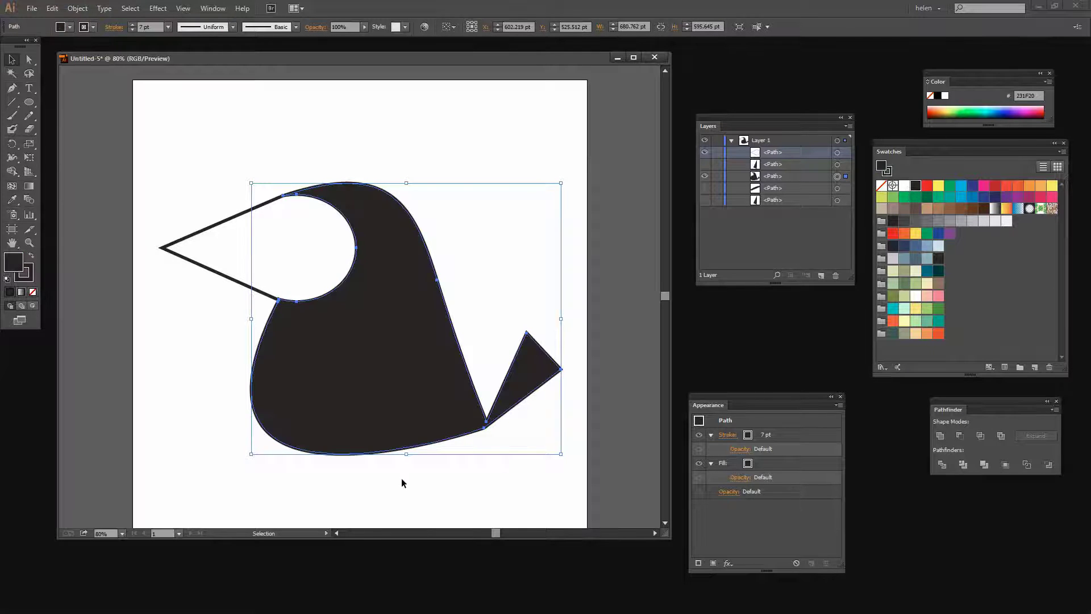
click(189, 358)
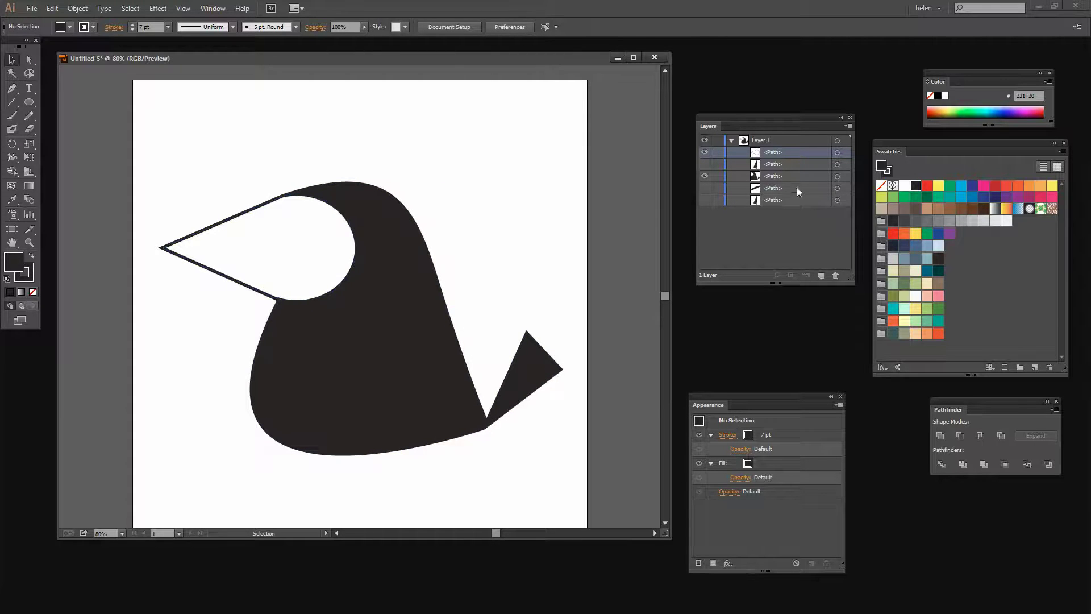
Step: Delete the three leftover path fragments from the layer, and check the remaining head and body shapes by toggling their visibility
click(706, 189)
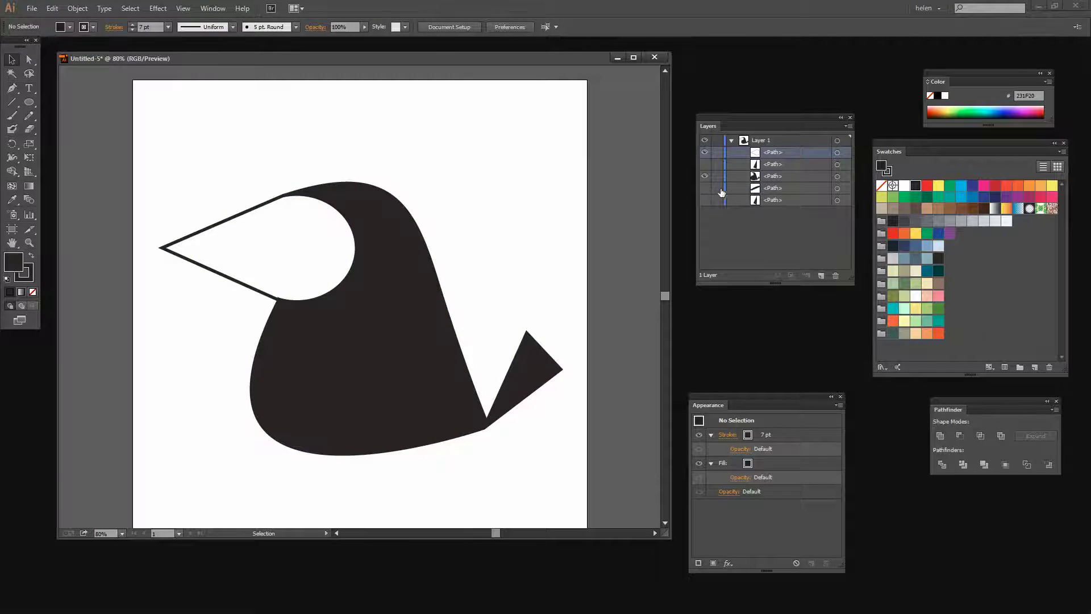
click(814, 188)
drag(705, 188, 705, 200)
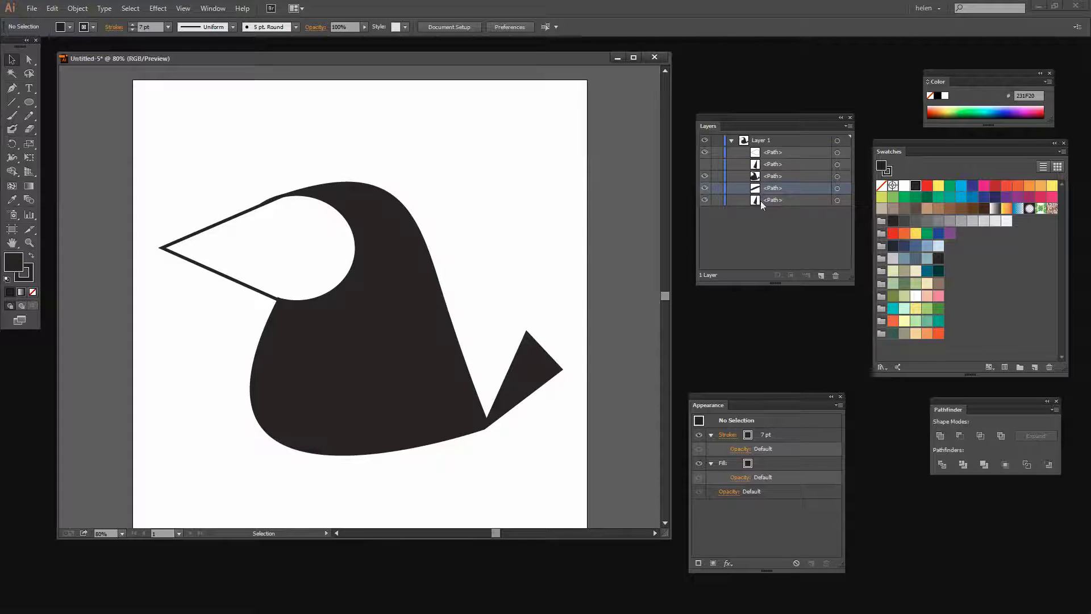
click(837, 188)
drag(817, 186, 836, 275)
click(818, 187)
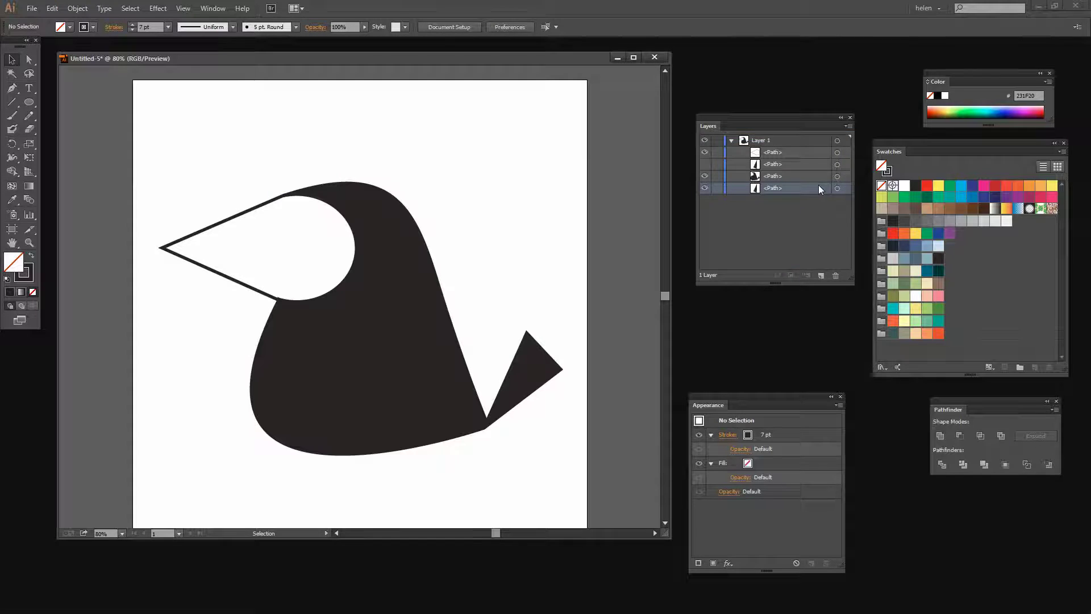
click(838, 188)
drag(822, 185, 836, 275)
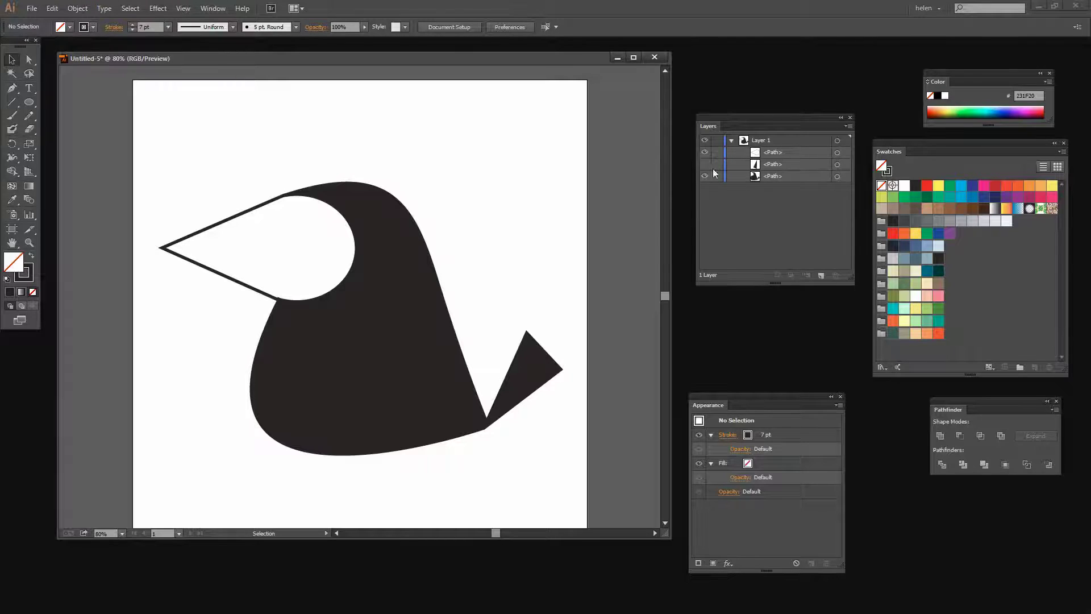
drag(799, 163, 833, 274)
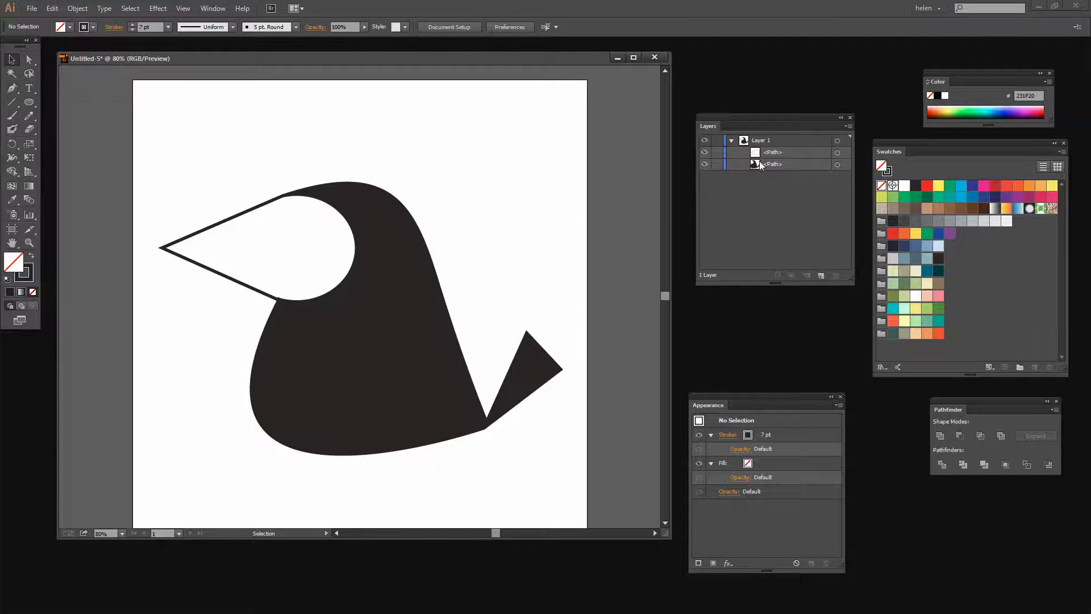
click(705, 164)
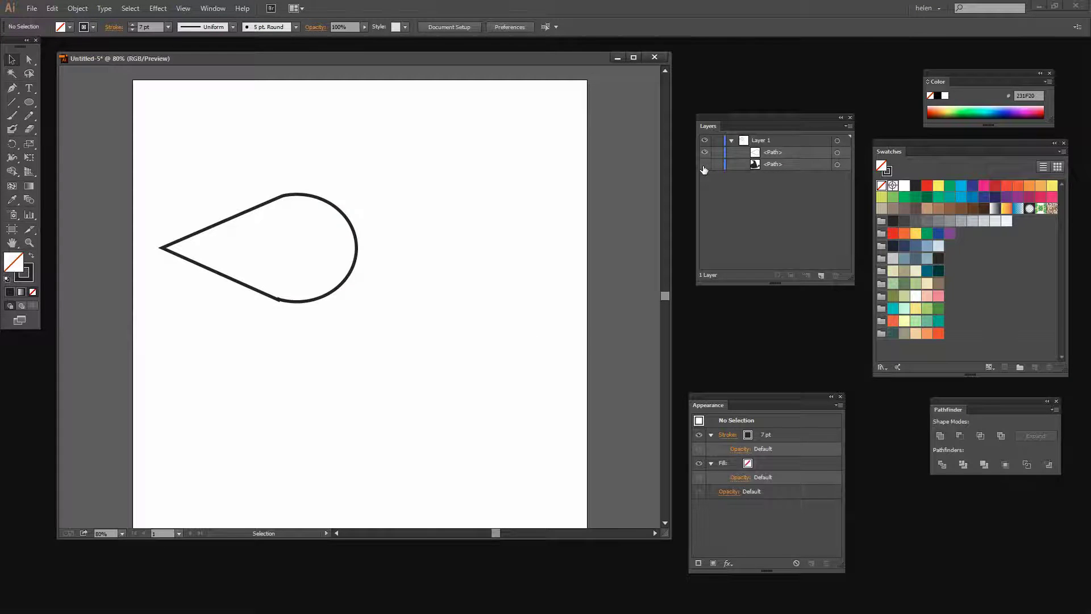
click(705, 164)
click(704, 152)
click(705, 152)
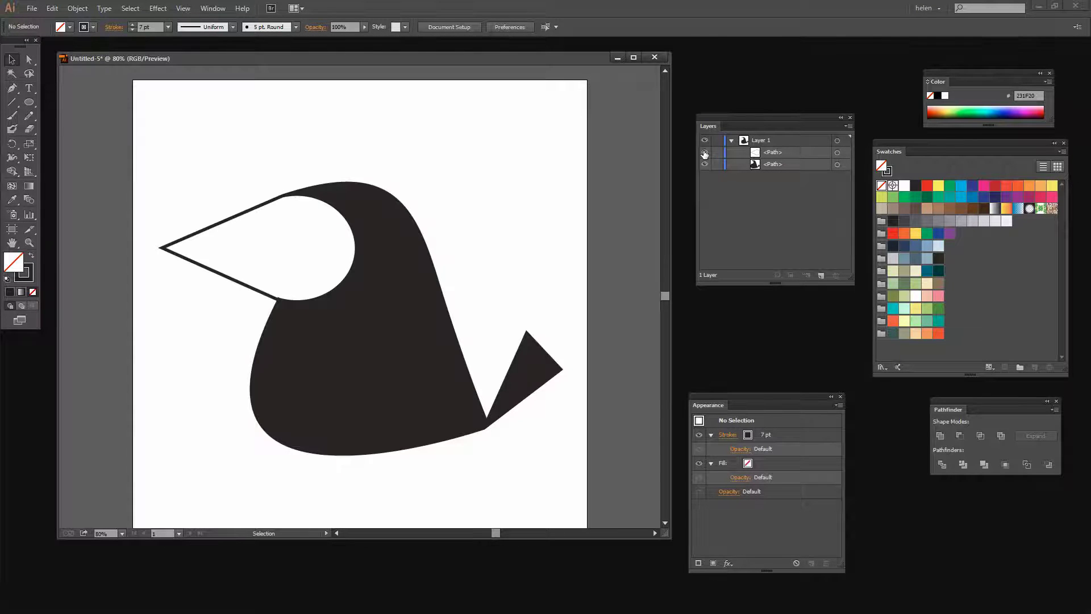
Step: Draw an eye circle about 122.5 pt across with the Ellipse tool and place it near the top of the white head
click(29, 102)
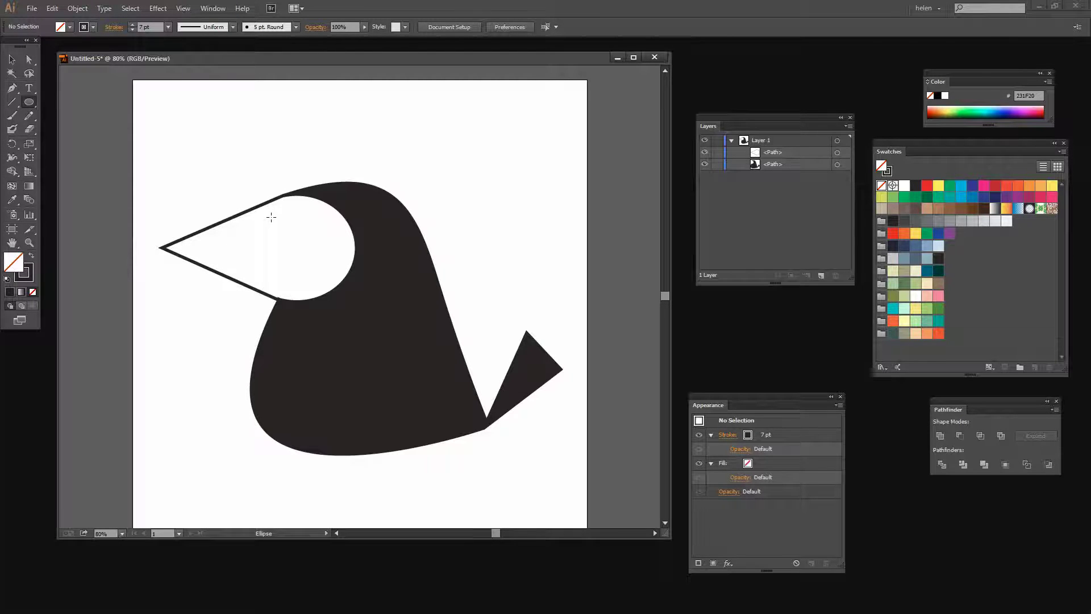
drag(271, 217, 327, 257)
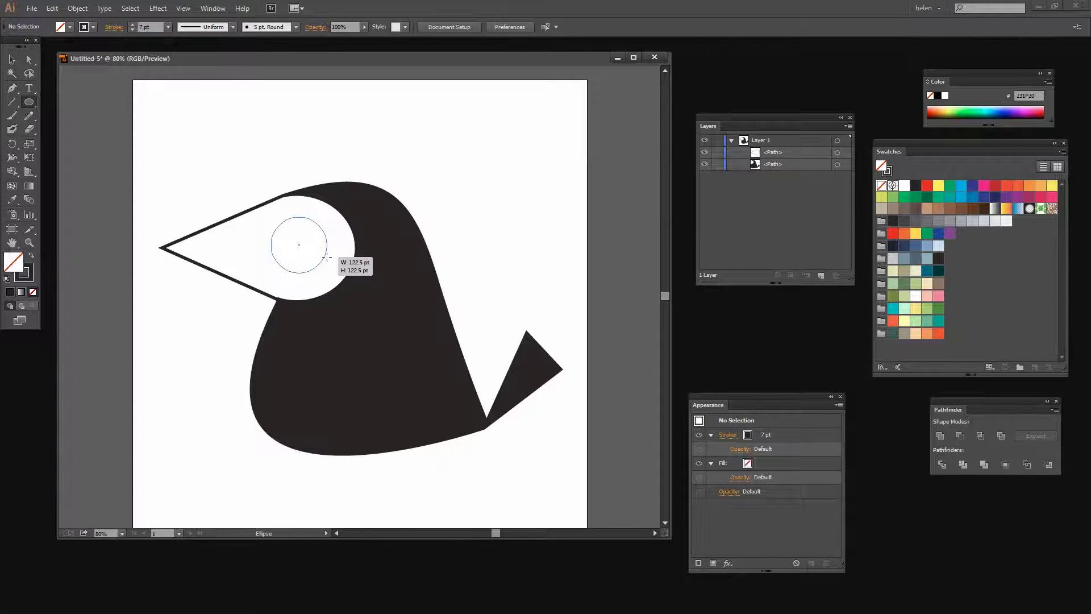
drag(327, 257, 326, 257)
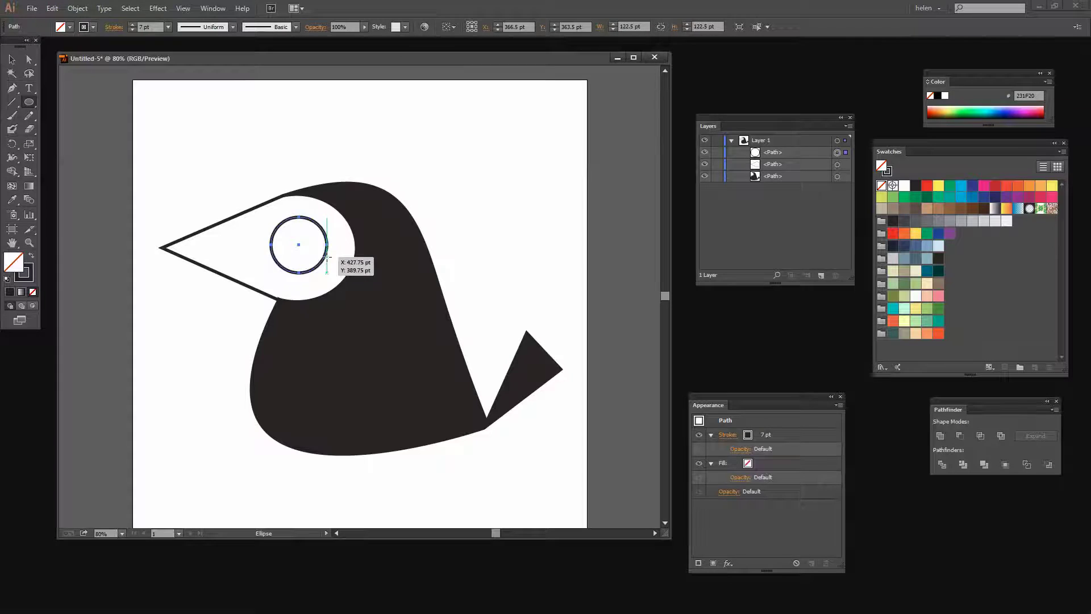
key(v)
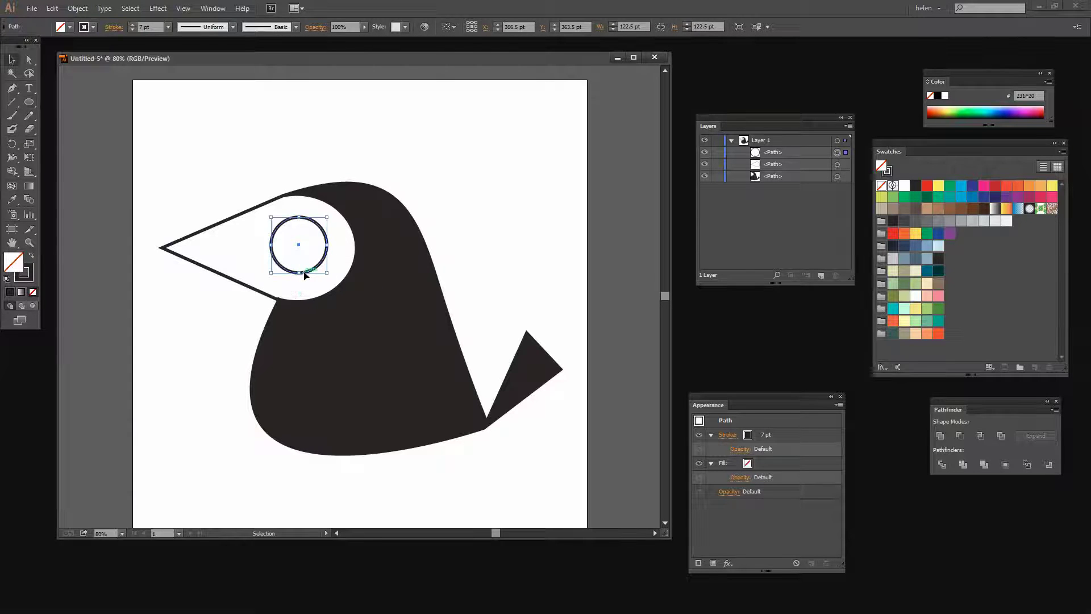
drag(317, 271, 312, 259)
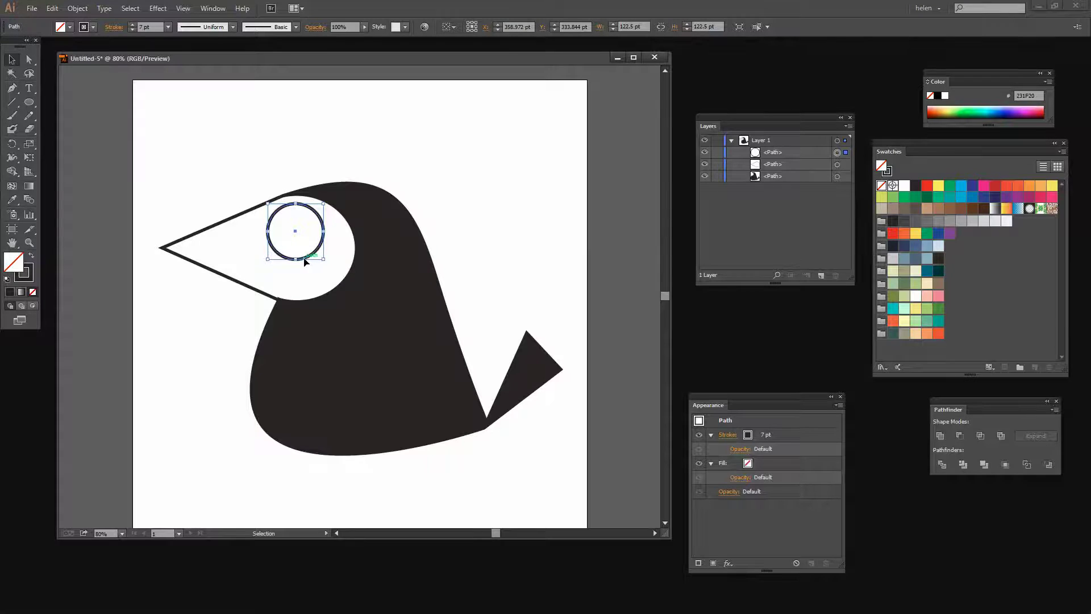
click(495, 307)
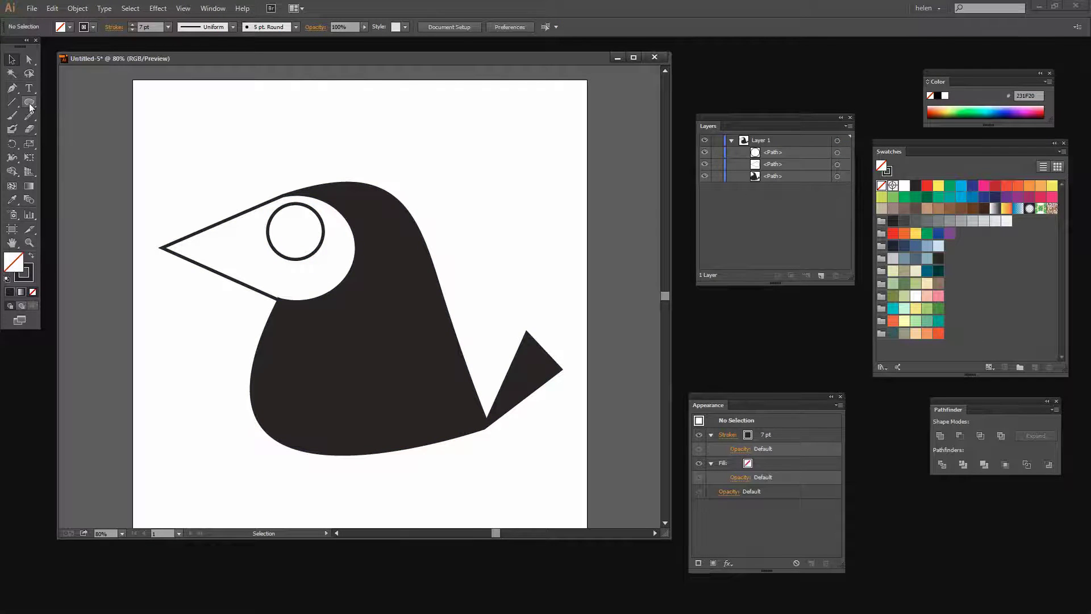
Step: Draw a black, stroke-free pupil circle about 51 pt across and place it toward the lower beak side of the eye circle
drag(30, 106, 55, 126)
click(31, 256)
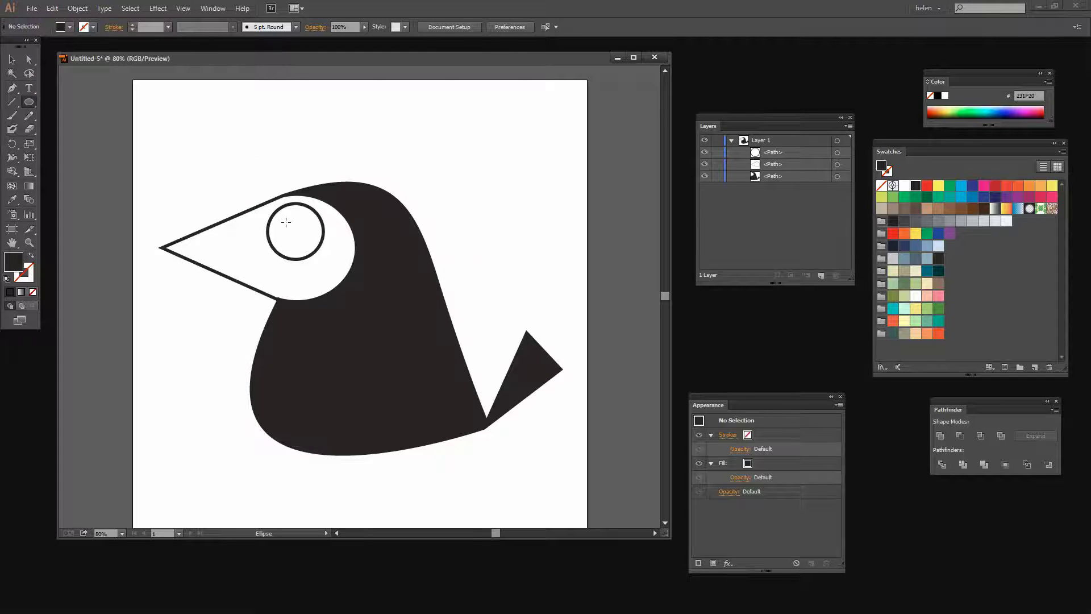
mouse_move(280, 220)
mouse_down()
mouse_move(309, 246)
mouse_move(304, 236)
mouse_move(287, 251)
mouse_up()
key(v)
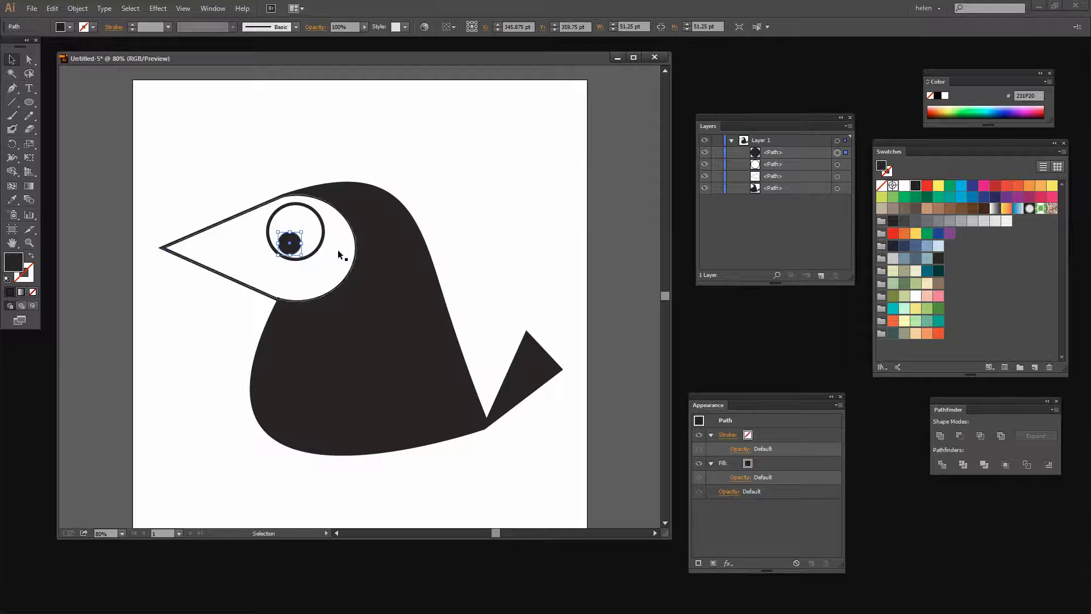
click(452, 260)
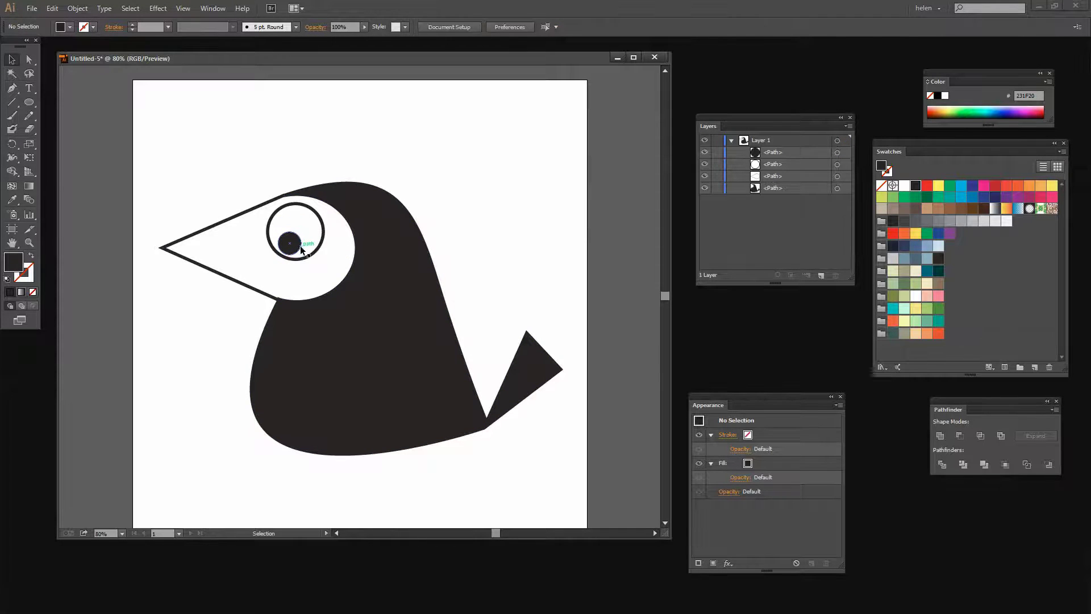
mouse_move(295, 248)
mouse_down()
mouse_move(304, 224)
mouse_move(312, 234)
mouse_move(287, 251)
mouse_up()
click(504, 234)
click(457, 237)
click(494, 244)
click(292, 247)
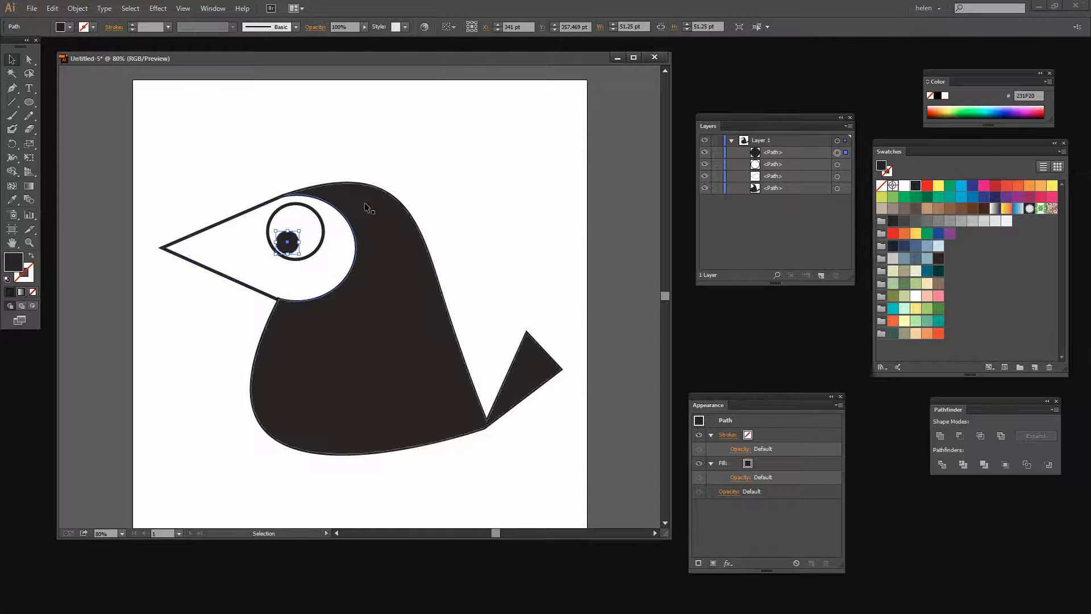
click(513, 210)
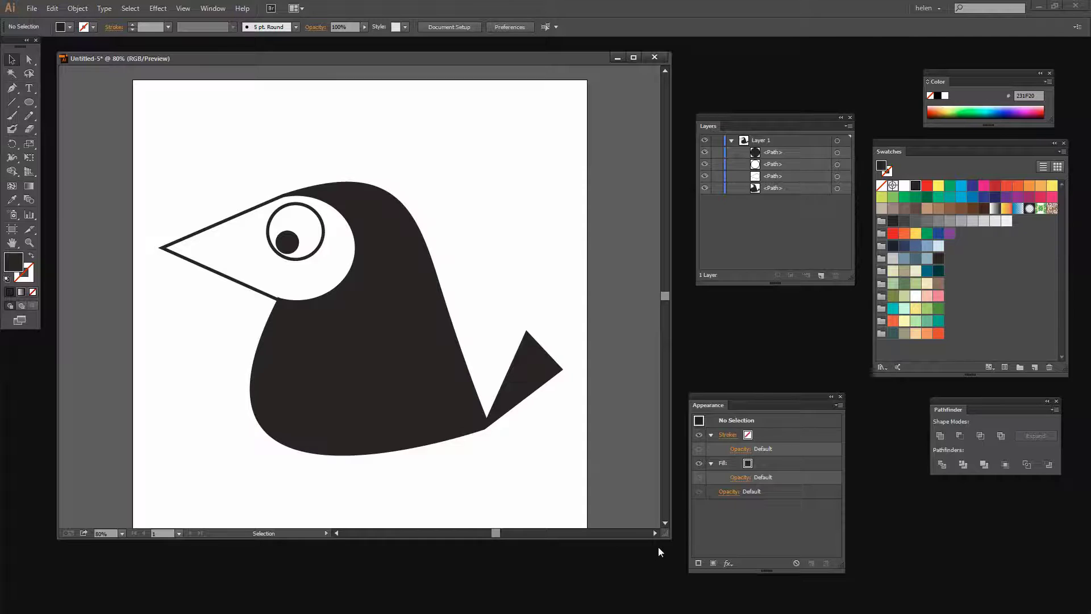
Step: Enlarge the document window slightly and move the whole bird up on the artboard to make room for legs
drag(666, 532, 672, 549)
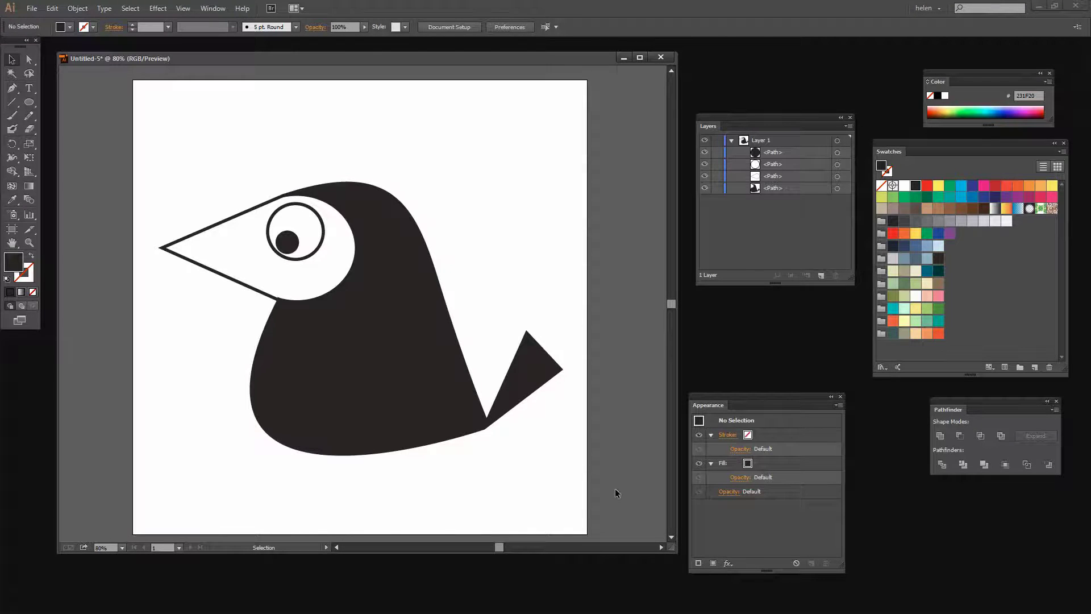
drag(181, 155, 559, 464)
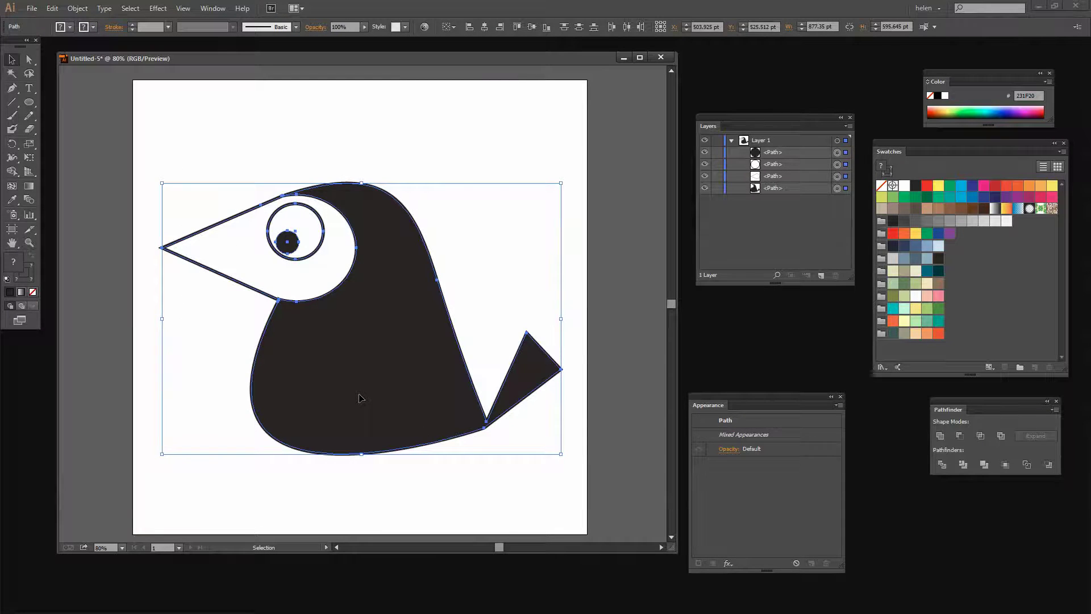
drag(359, 397, 358, 366)
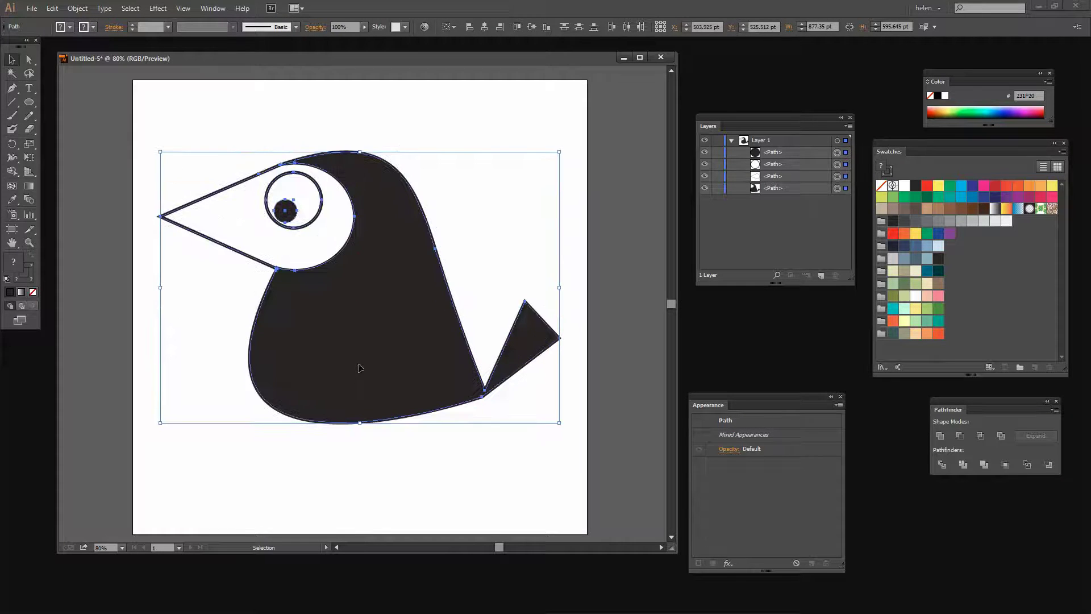
click(408, 473)
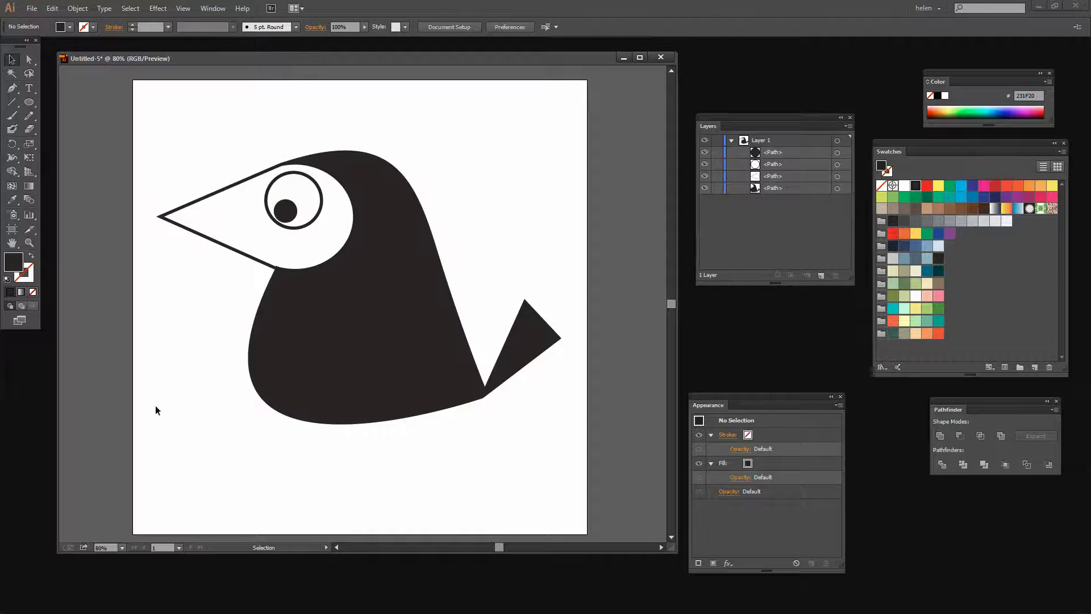
Step: Draw a diagonal leg line about 157 by 132 pt down from the body's lower front, with a black 7 pt stroke
click(12, 103)
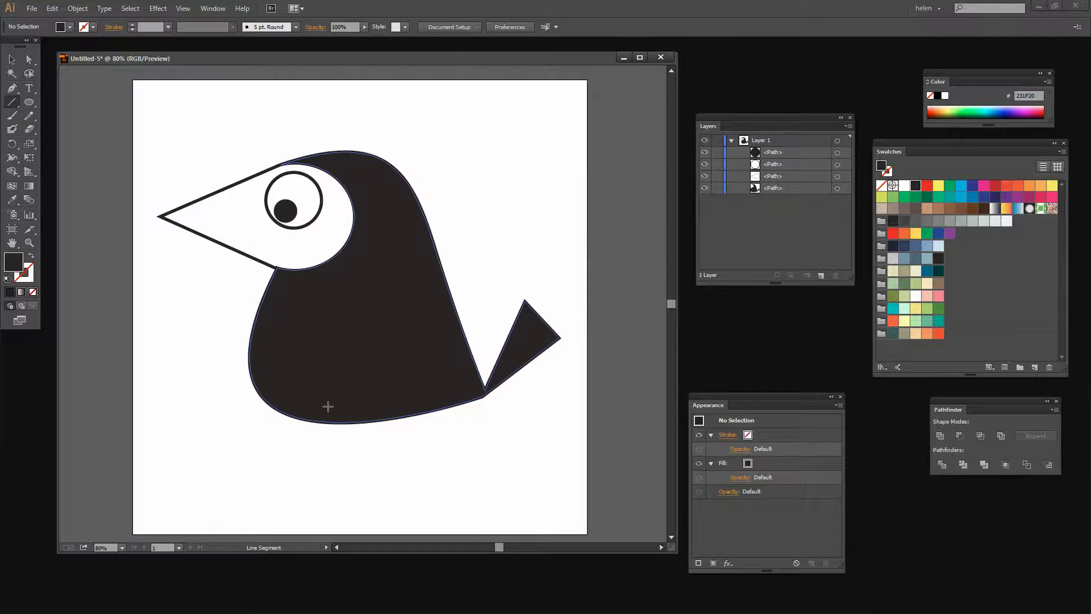
click(297, 404)
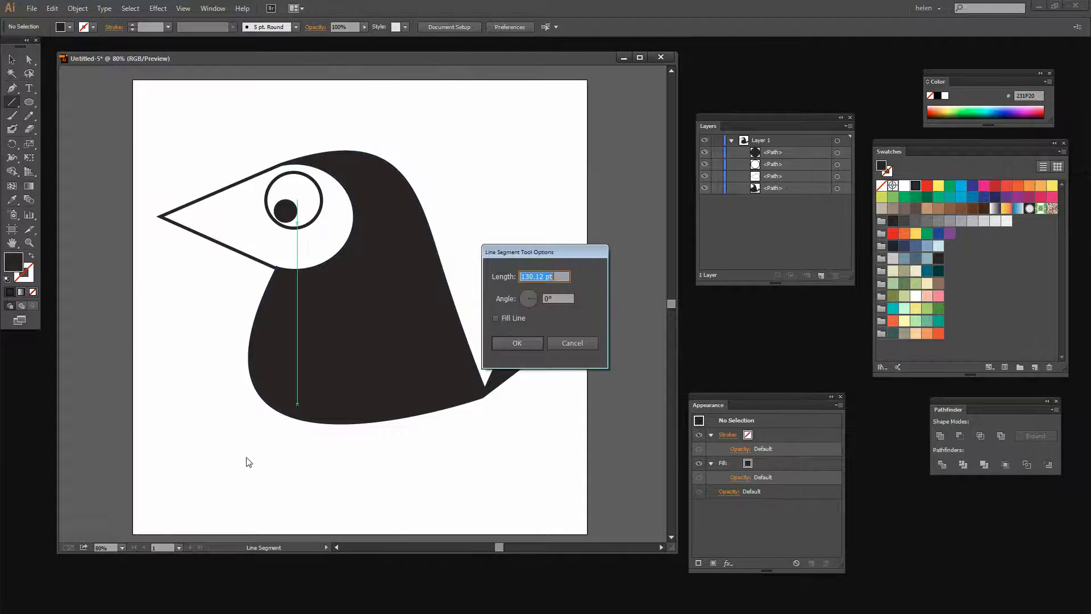
click(572, 343)
drag(291, 399, 218, 458)
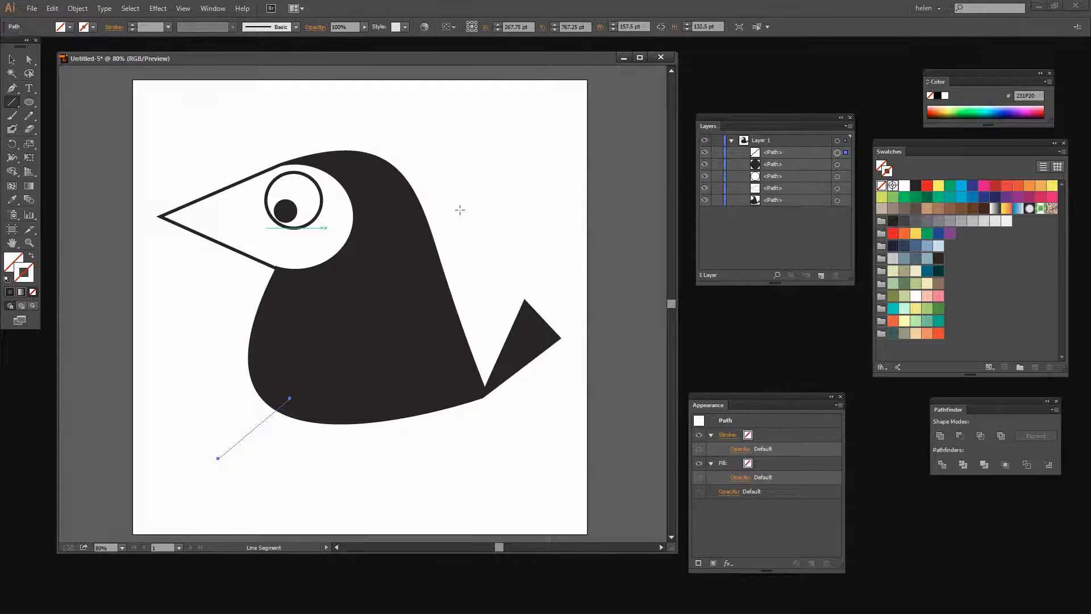
click(916, 186)
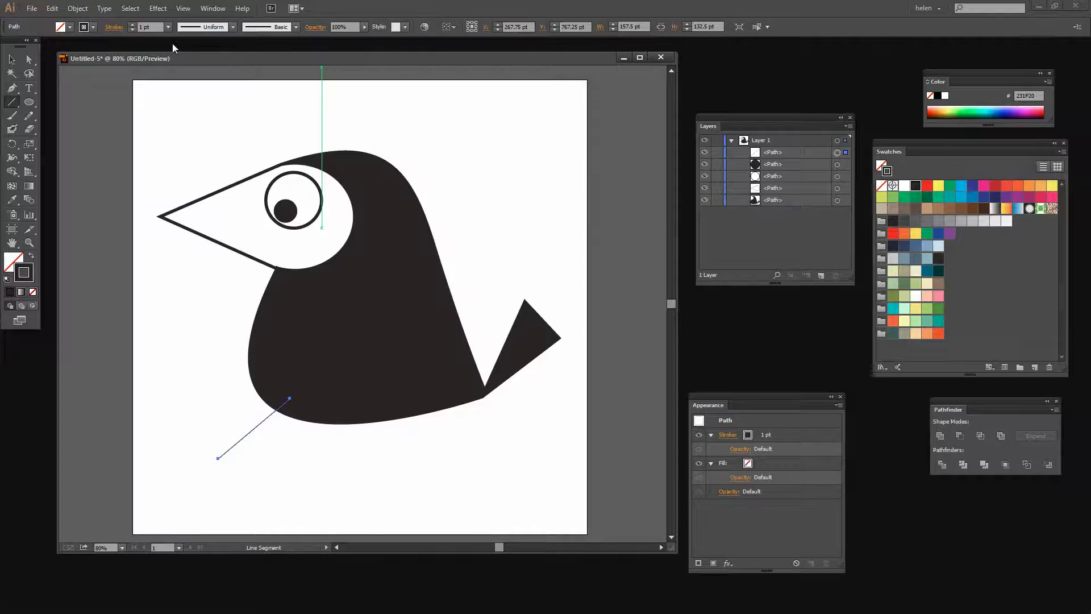
click(132, 24)
click(132, 25)
click(131, 24)
click(132, 25)
click(132, 25)
click(132, 24)
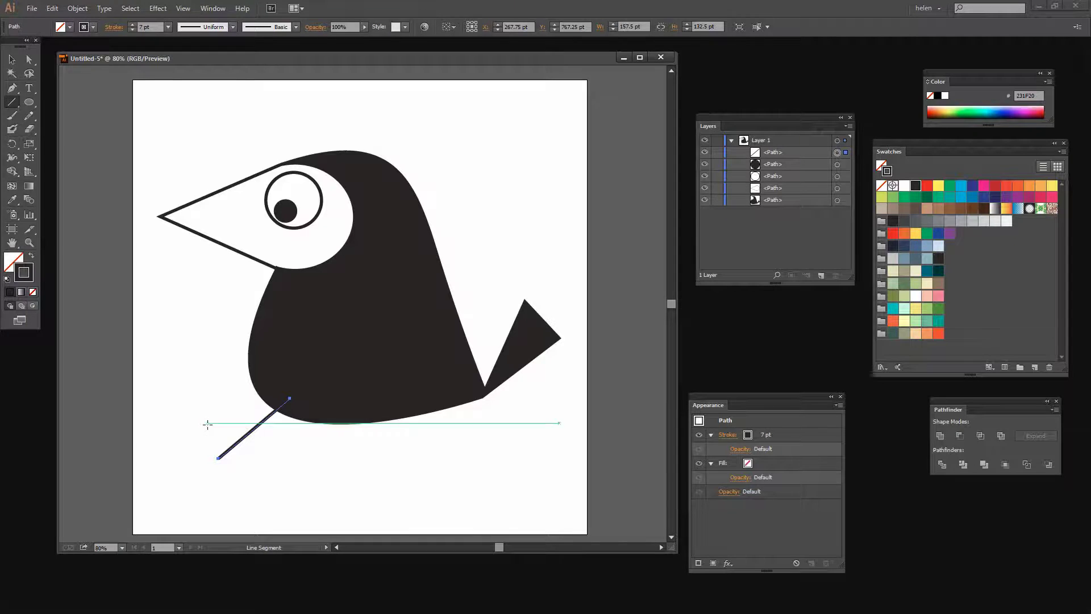
Step: Draw three short toe lines meeting at the leg's lower end, two pointing up and forward and one pointing down
drag(208, 422, 219, 457)
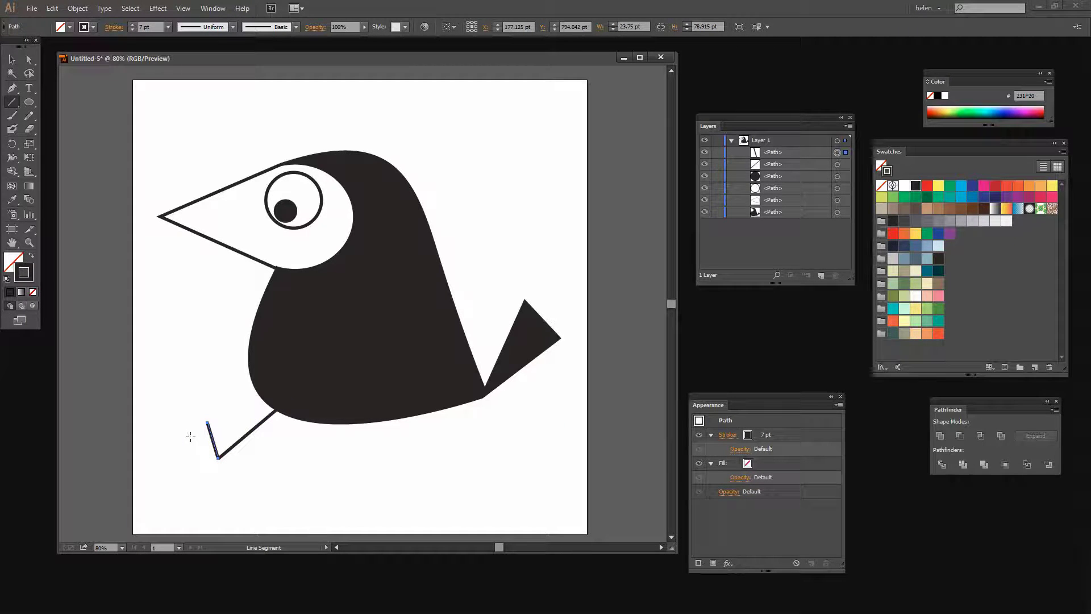
drag(189, 436, 218, 457)
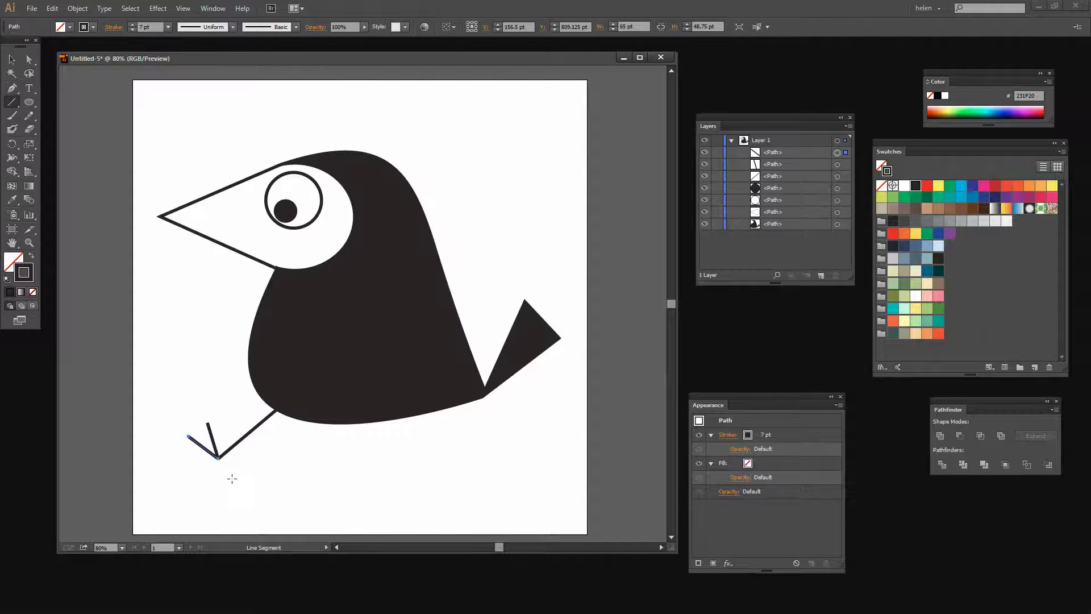
drag(230, 483, 218, 457)
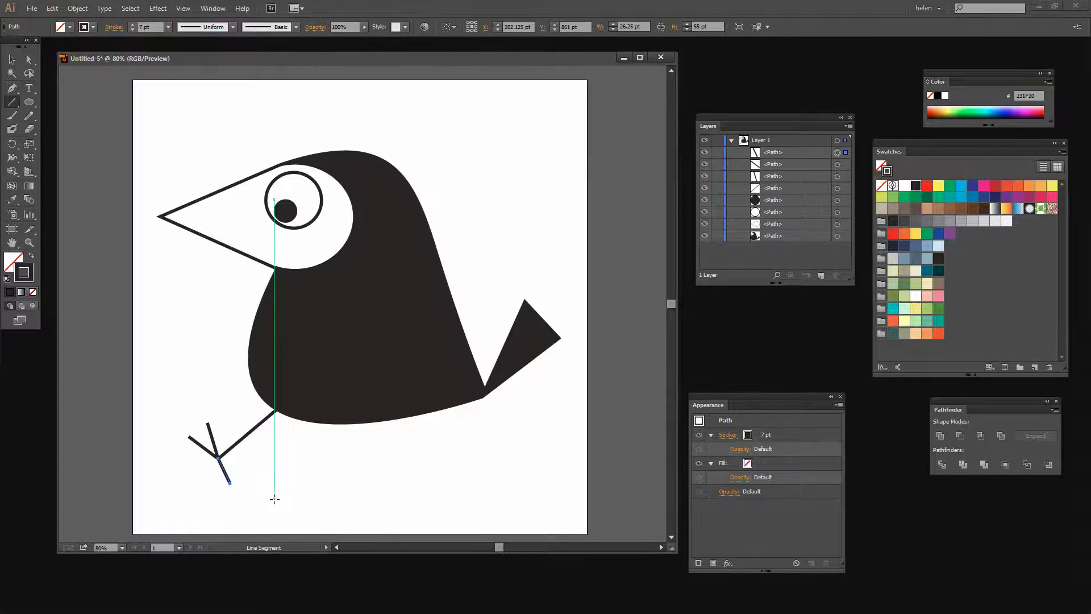
key(v)
click(278, 490)
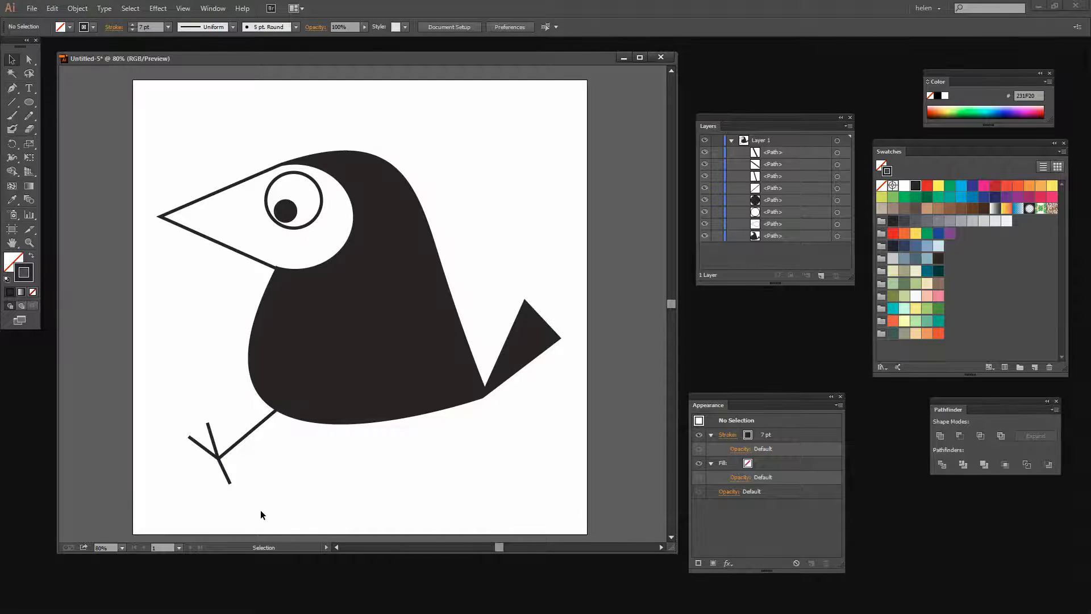
Step: Group the front leg line with its three toe lines
drag(261, 510, 165, 402)
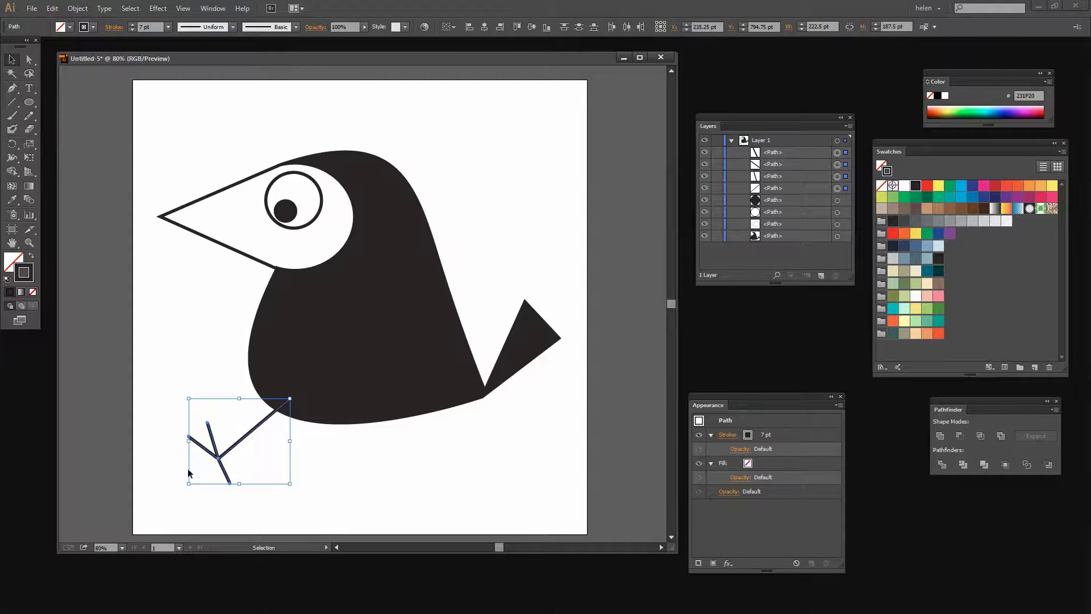
click(77, 9)
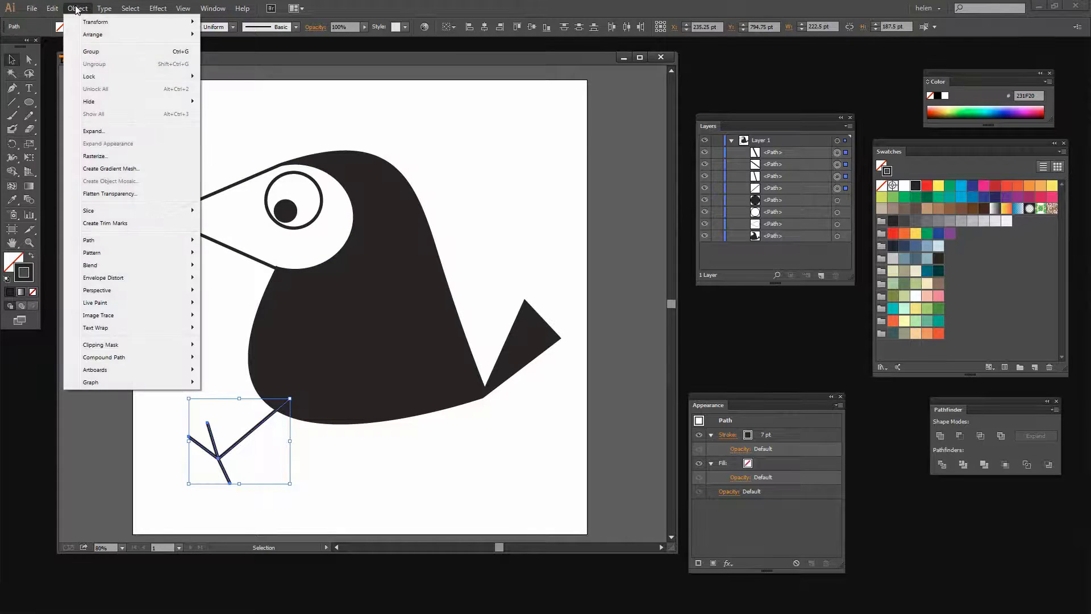
click(90, 51)
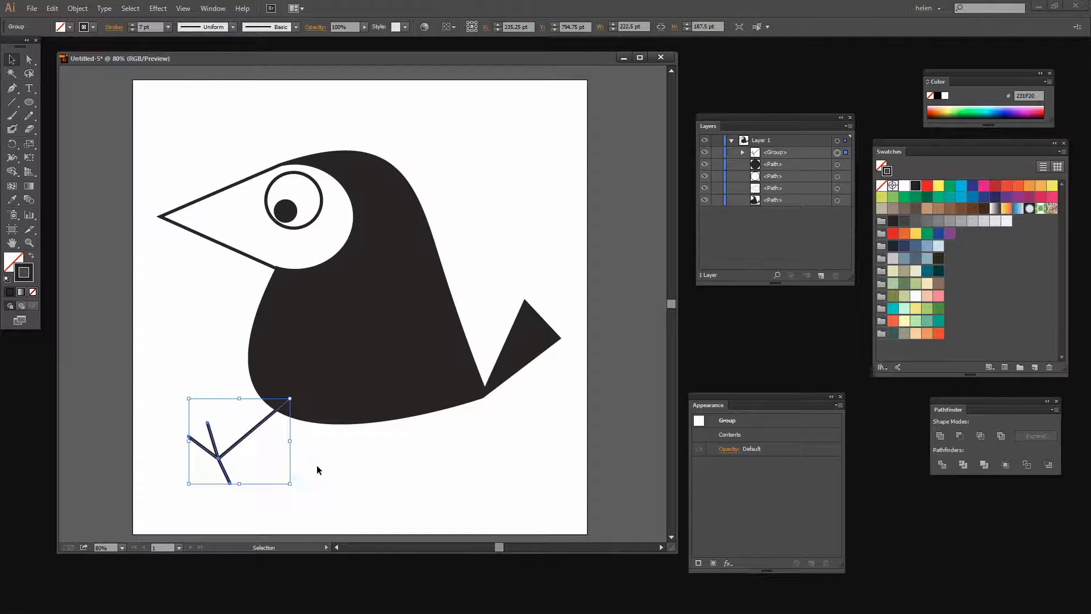
click(332, 493)
Step: Move the front leg group slightly toward the tail side and rotate it a few degrees counterclockwise
drag(222, 465, 230, 467)
click(357, 523)
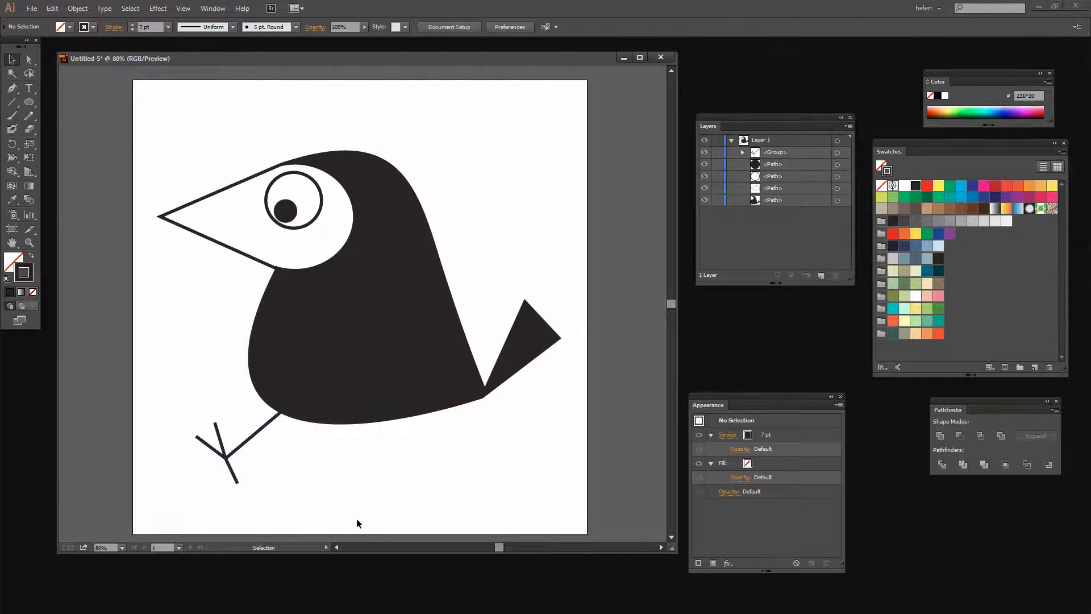
click(227, 453)
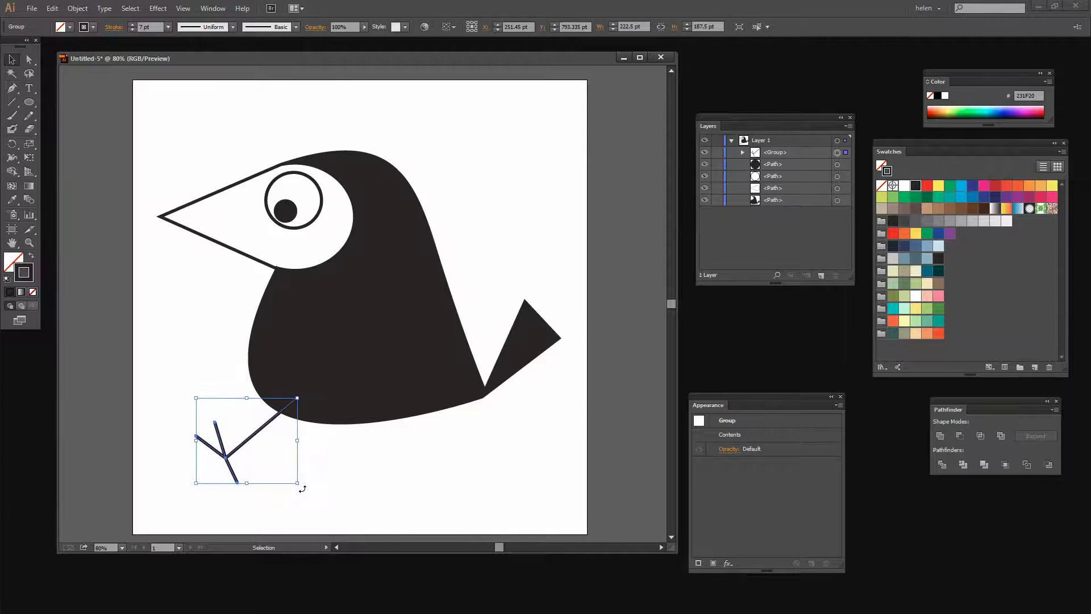
drag(302, 488, 322, 483)
click(322, 482)
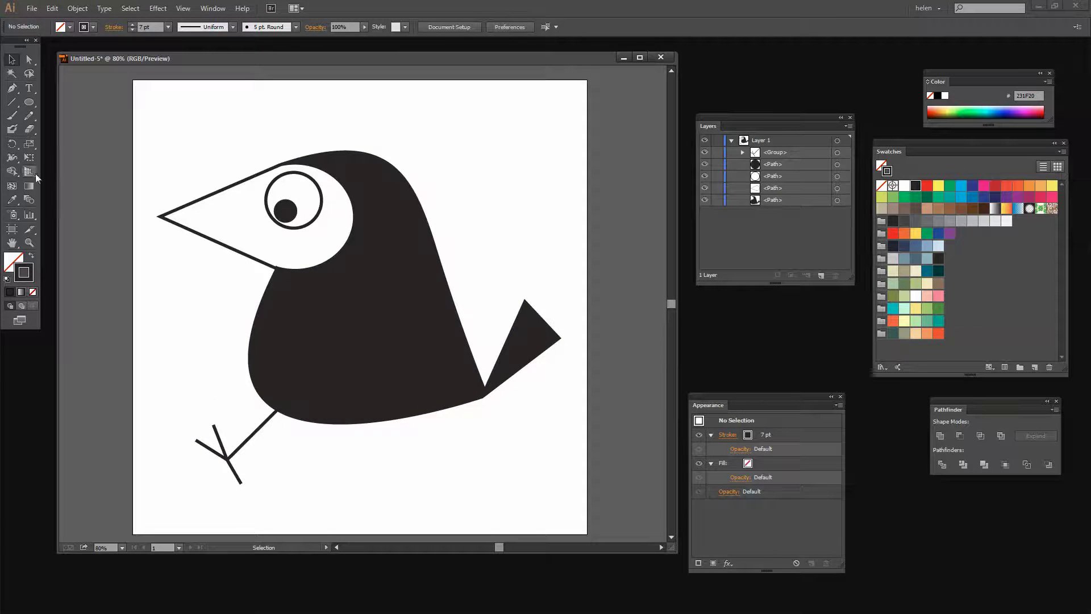
Step: Draw a steep second leg line about 34 by 161 pt down from the middle of the body's underside
click(12, 101)
drag(241, 483, 254, 341)
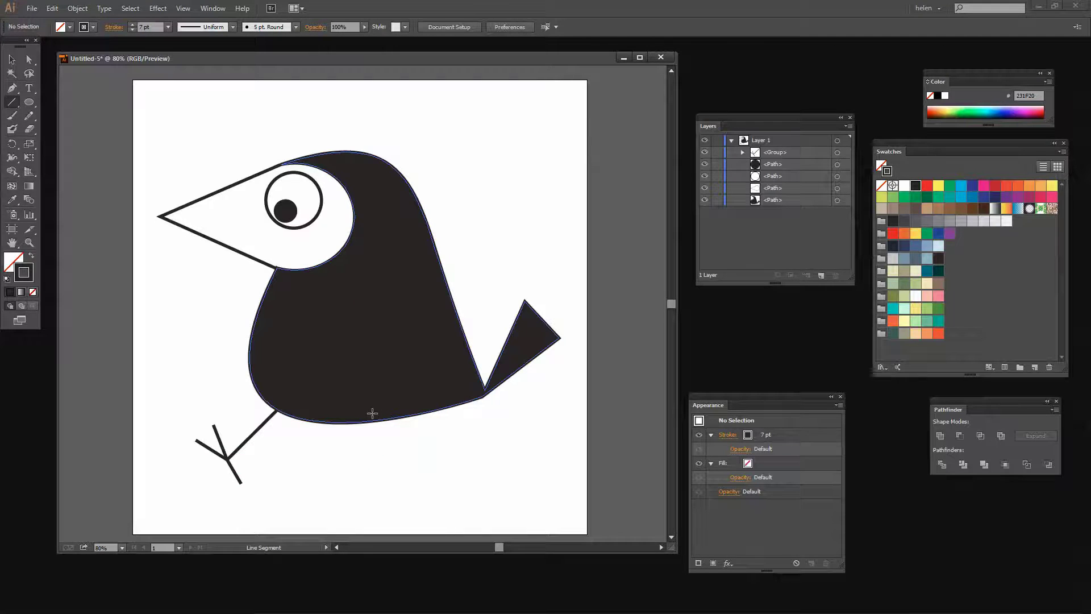
drag(368, 413, 383, 485)
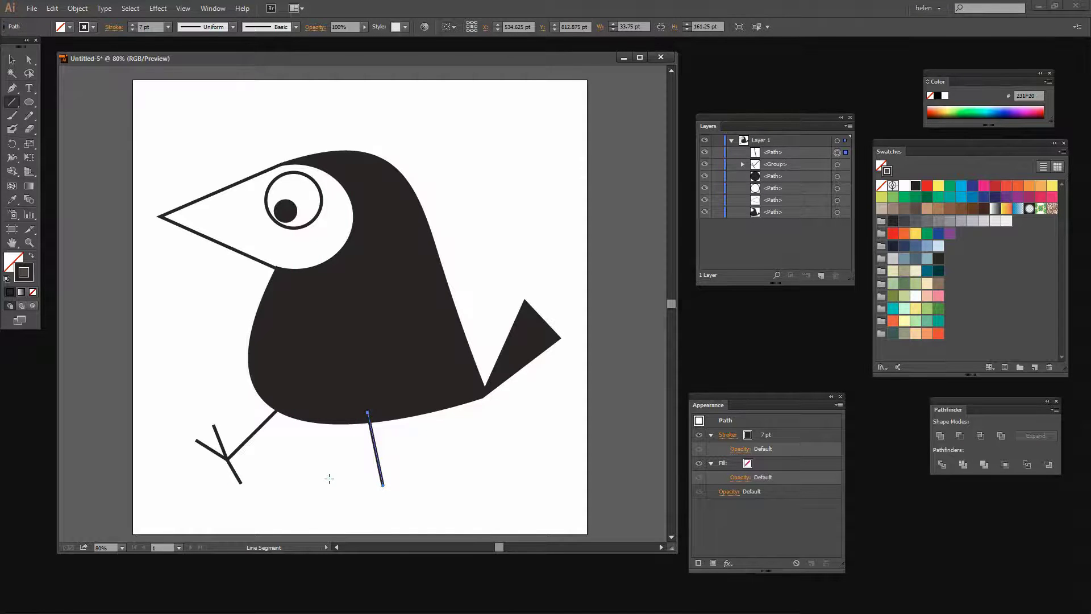
Step: Draw three toe lines at the second leg's lower end, two pointing forward and a horizontal one about 71 pt long pointing back
drag(346, 479, 383, 486)
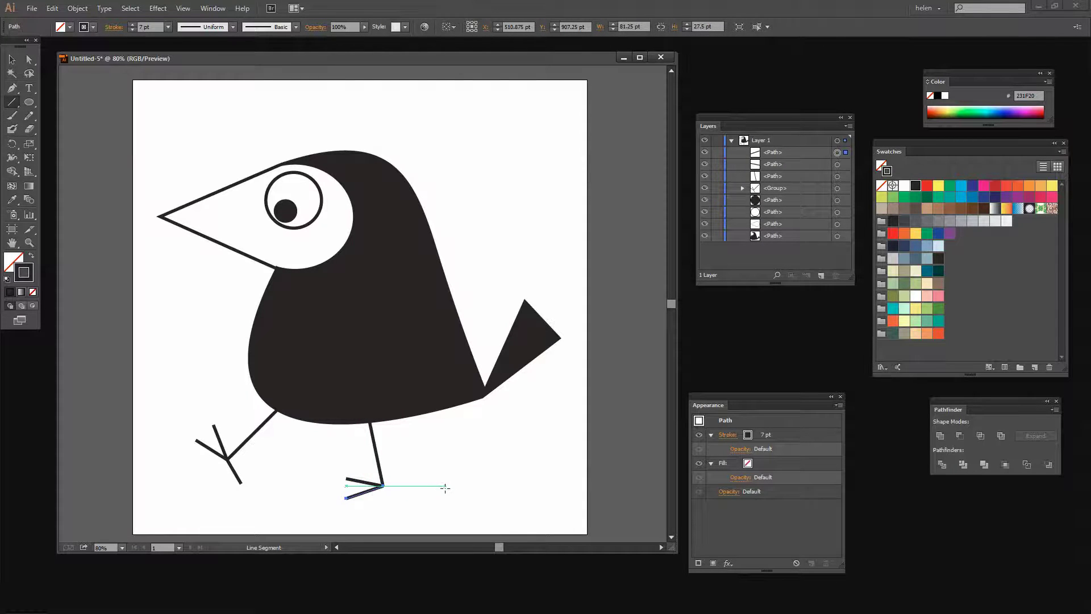
drag(410, 486, 383, 485)
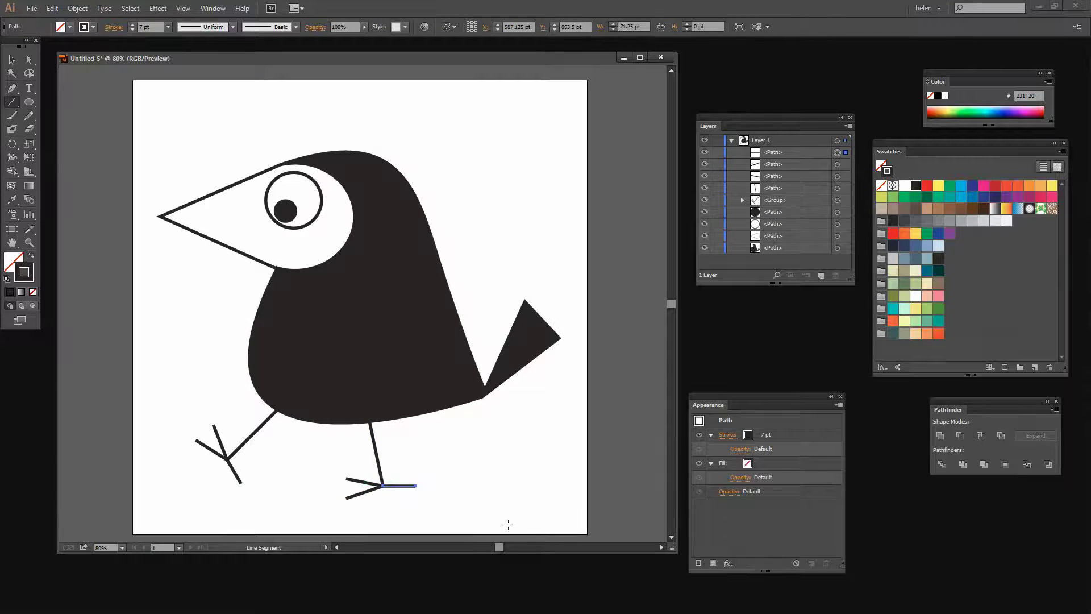
key(v)
click(484, 509)
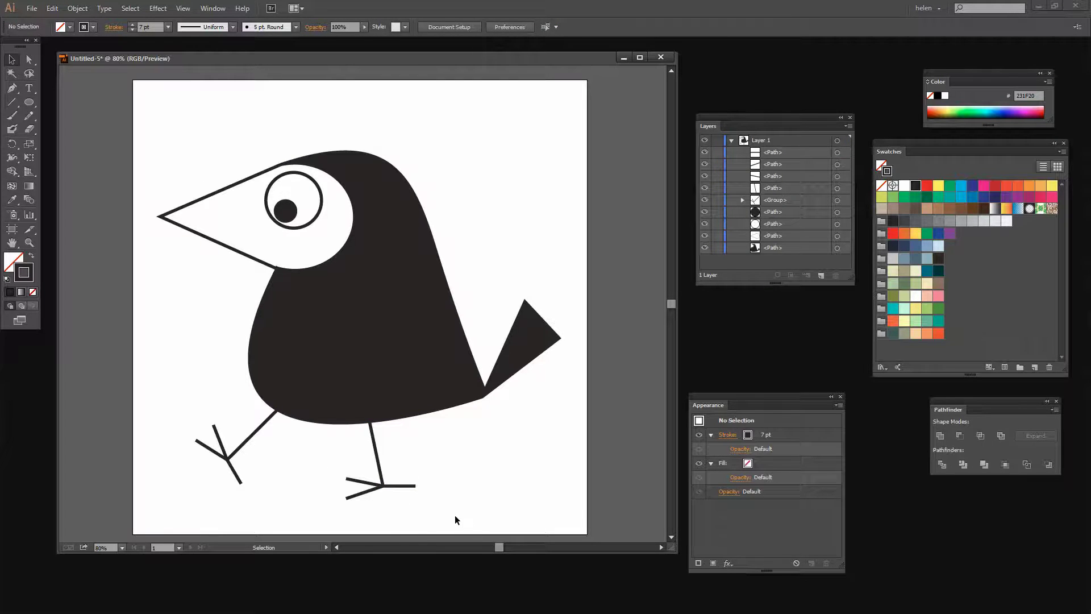
Step: Group the second leg line with its three toe lines
click(408, 486)
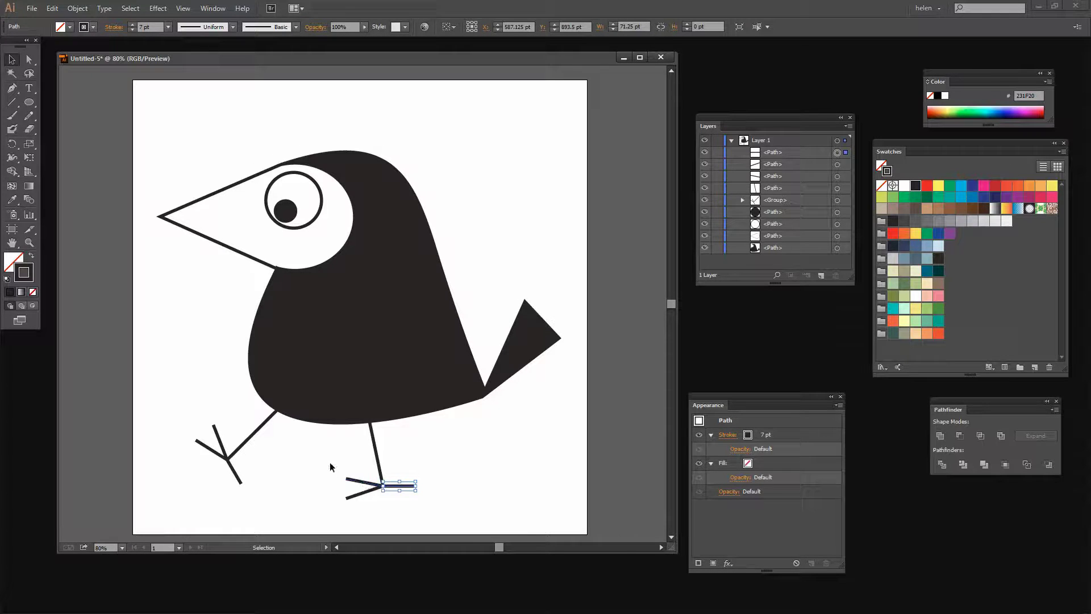
click(421, 526)
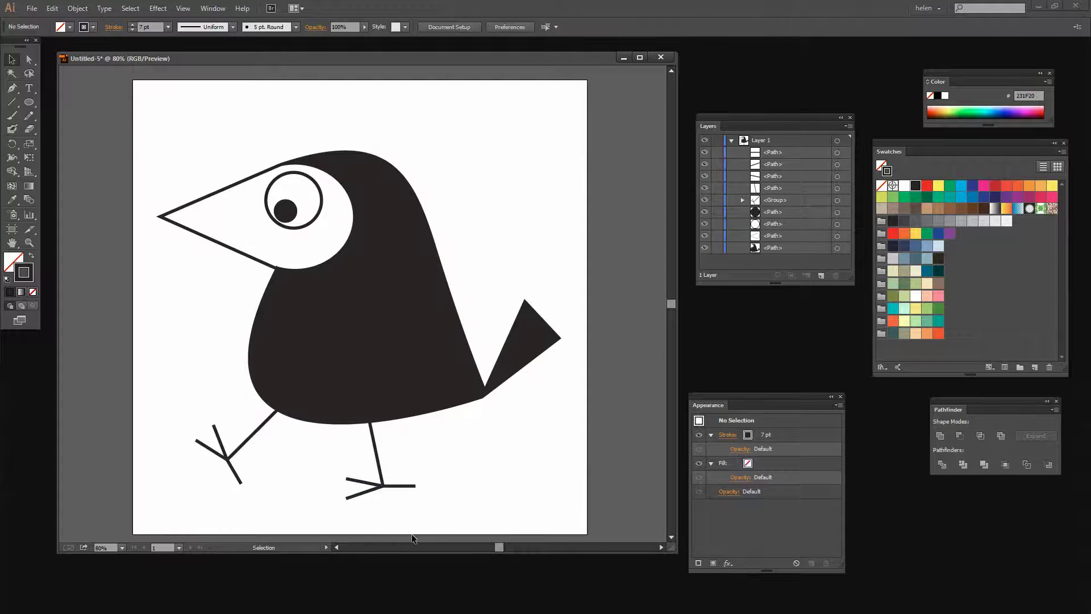
drag(435, 519, 332, 470)
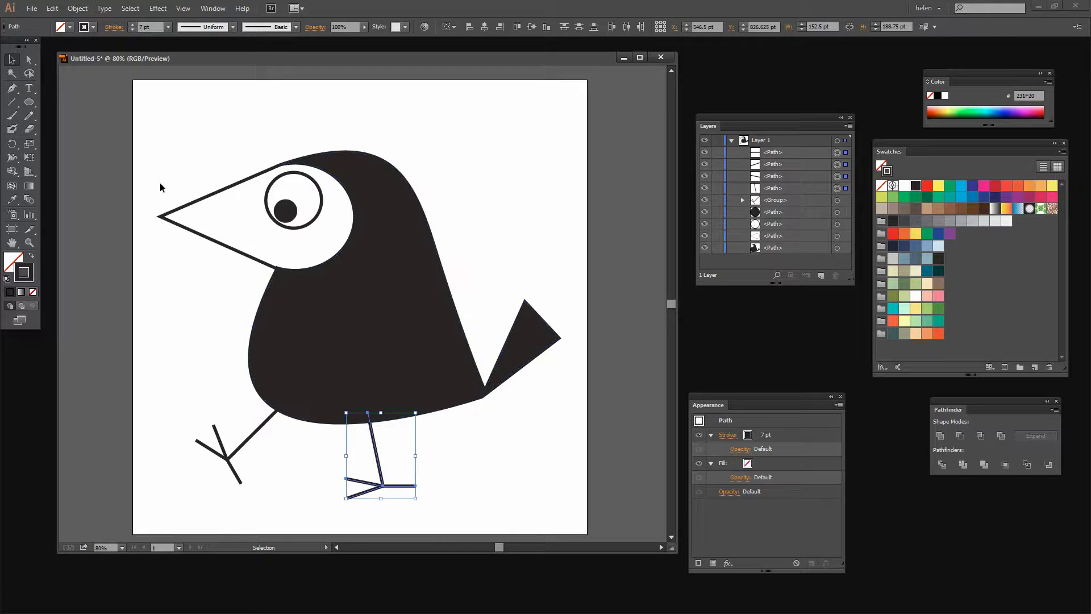
click(77, 8)
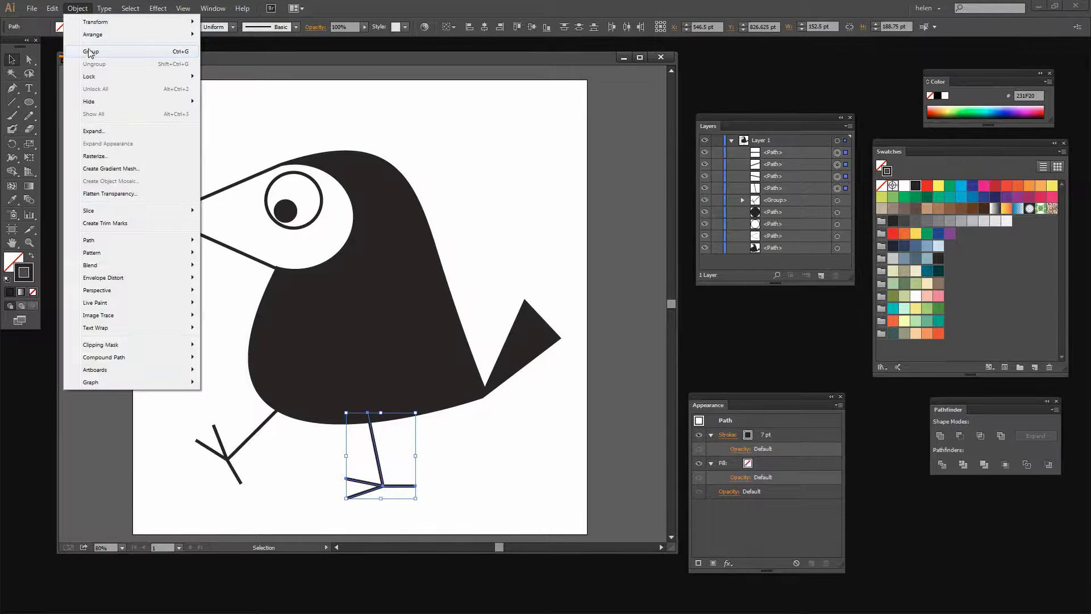
click(91, 52)
click(491, 500)
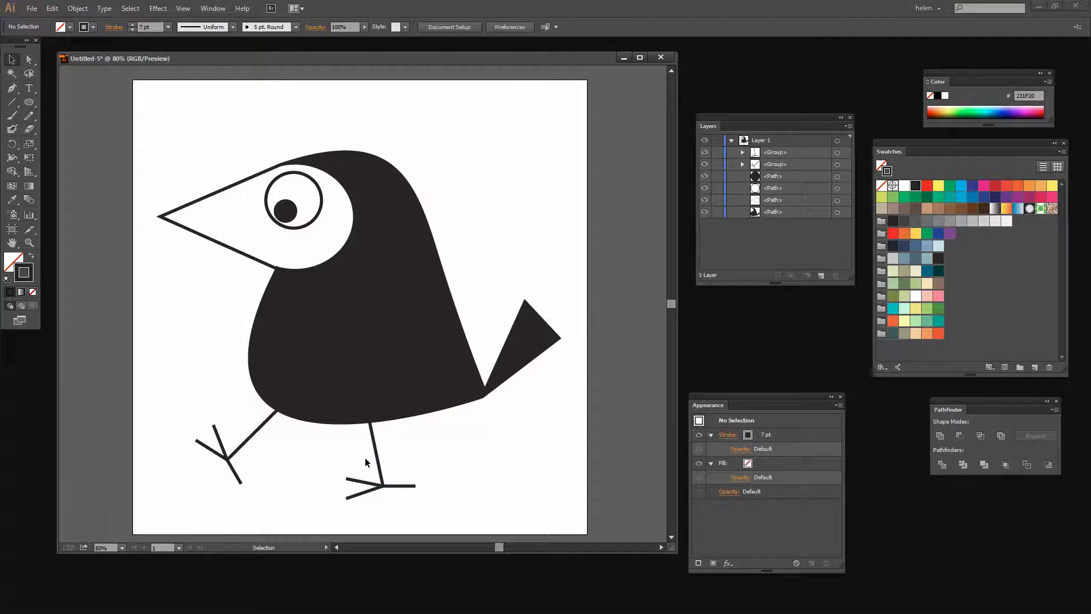
Step: Rotate the second leg group slightly clockwise and nudge it so it still meets the body
click(370, 450)
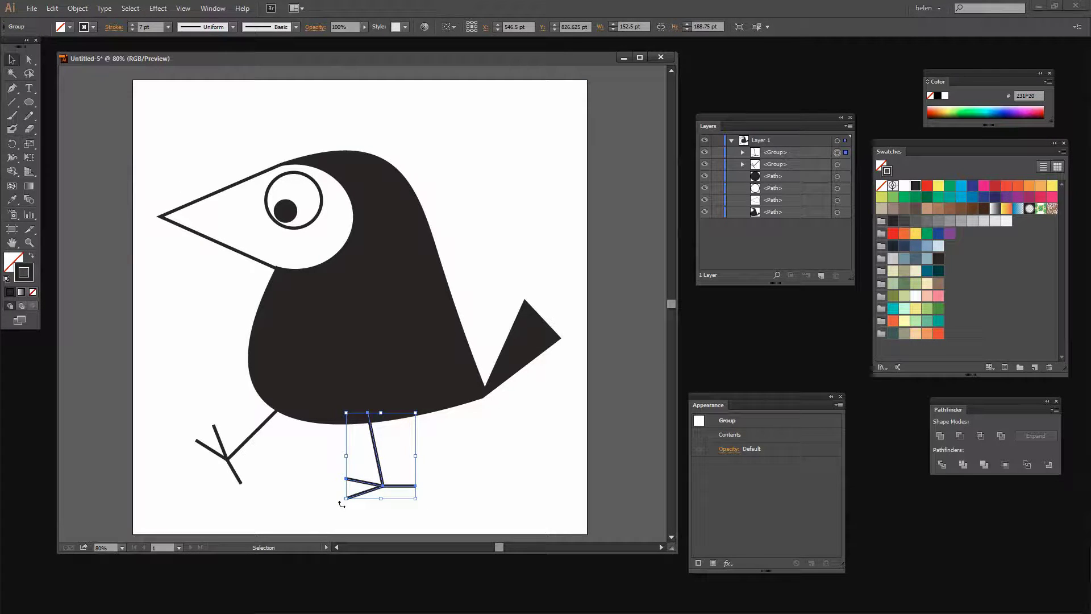
drag(342, 504, 335, 500)
drag(376, 459, 379, 460)
click(402, 421)
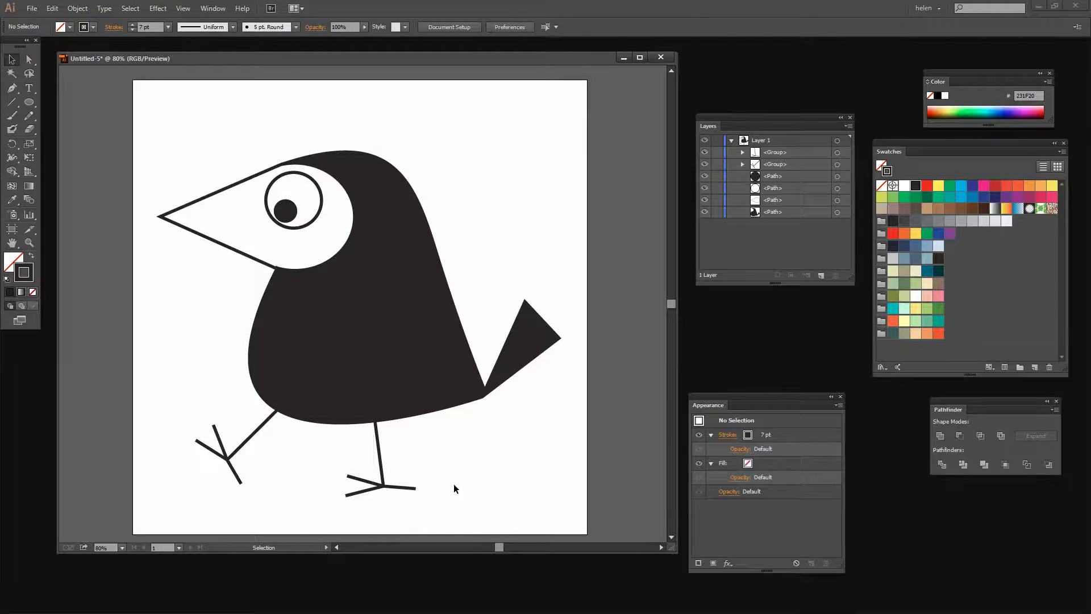
Step: Add a new layer and place it beneath the bird's layer
scroll(454, 486, down, 1)
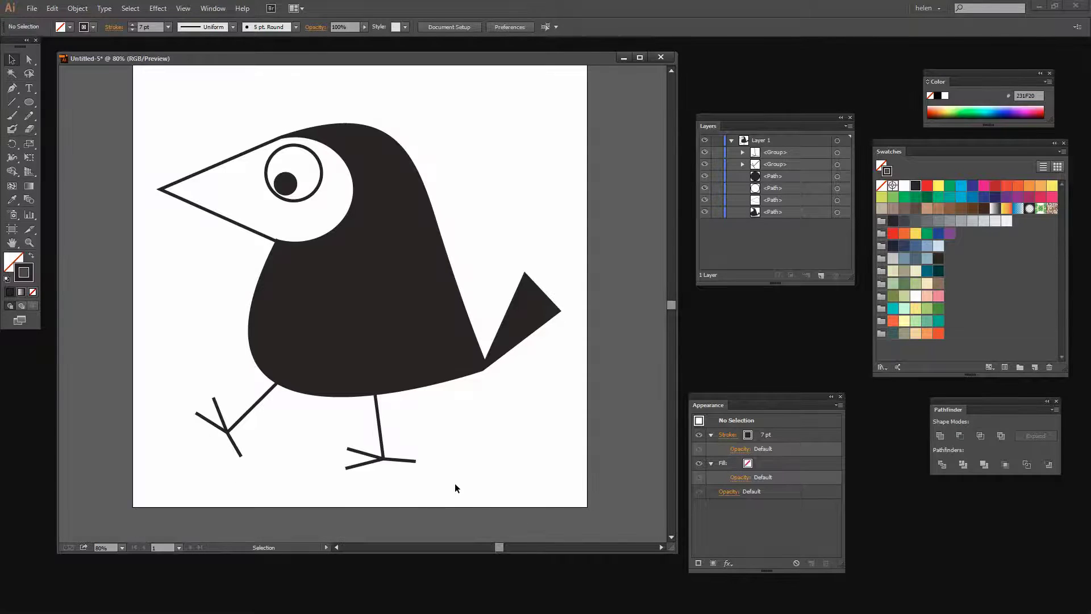
click(12, 90)
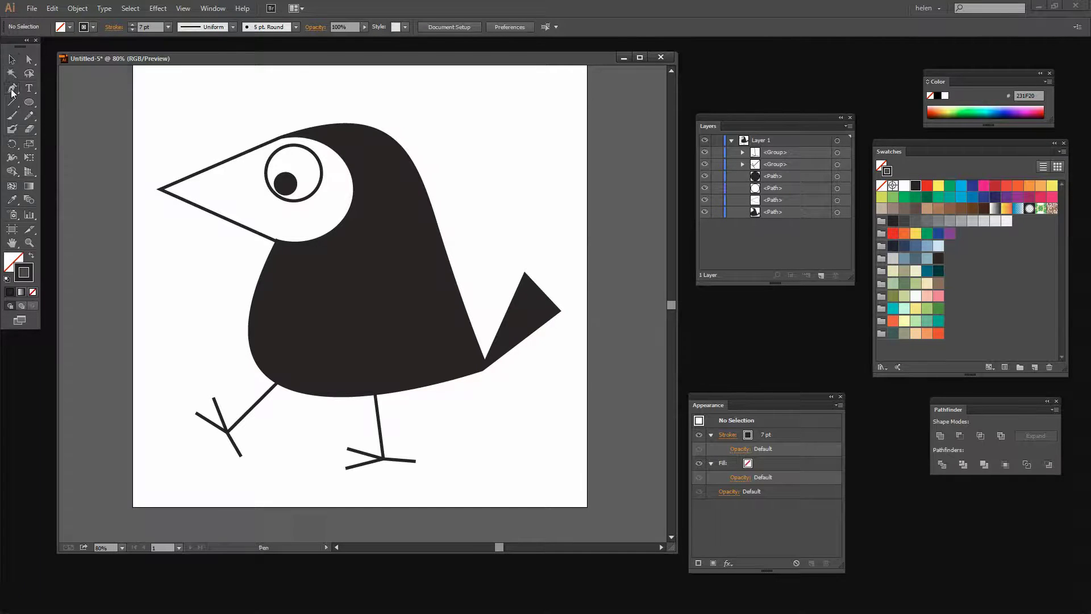
click(824, 275)
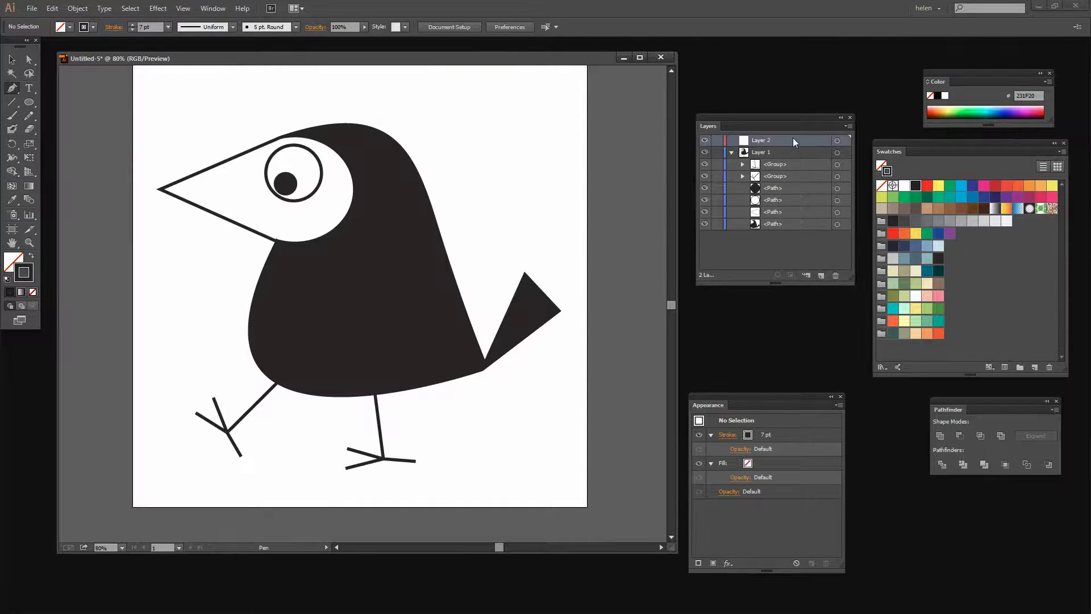
click(732, 153)
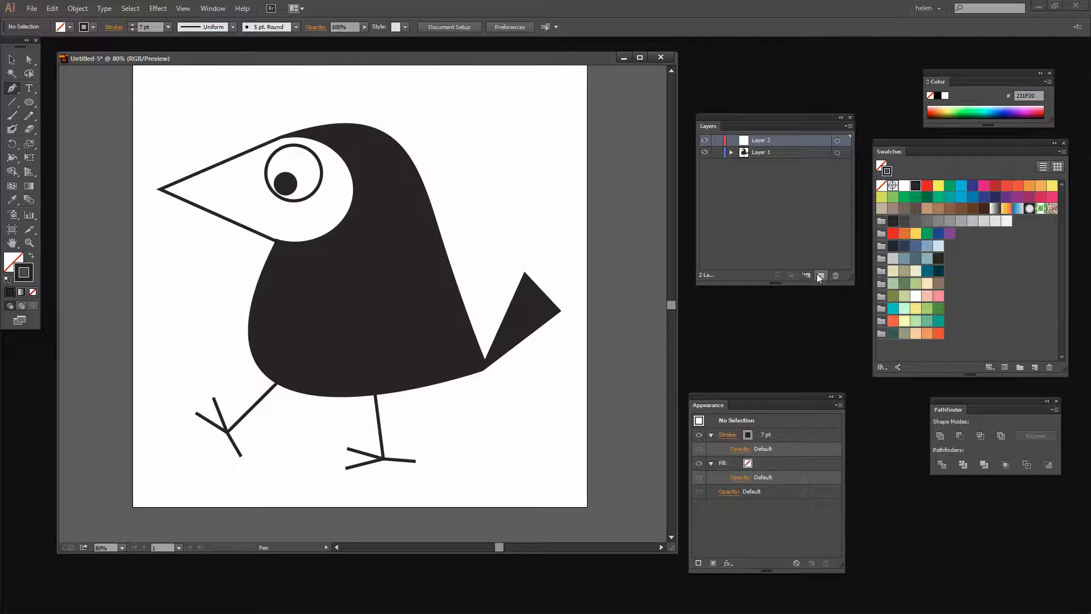
drag(777, 140, 773, 157)
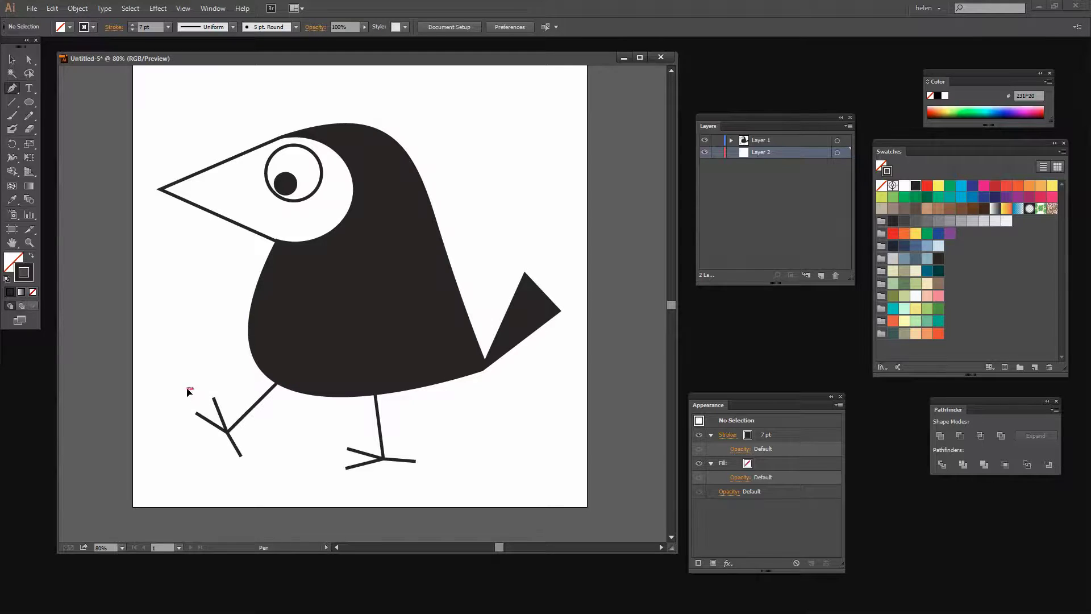
Step: Draw a closed, wavy ground outline about 861 by 254 pt around both feet on the new layer with the Pen tool
drag(190, 388, 167, 397)
drag(167, 437, 455, 487)
drag(527, 468, 448, 403)
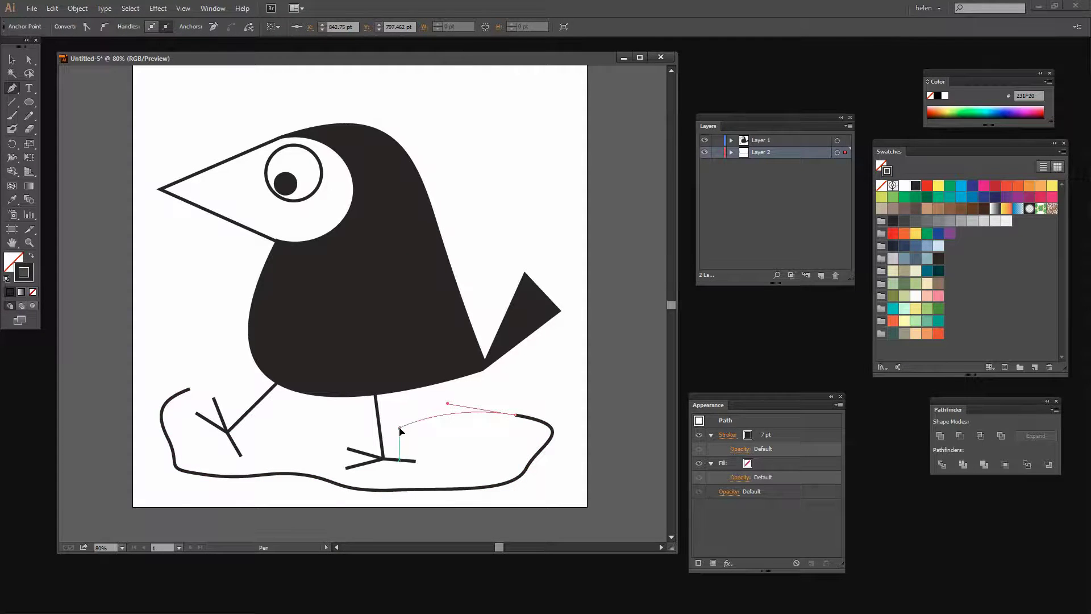
drag(350, 428, 371, 442)
click(288, 389)
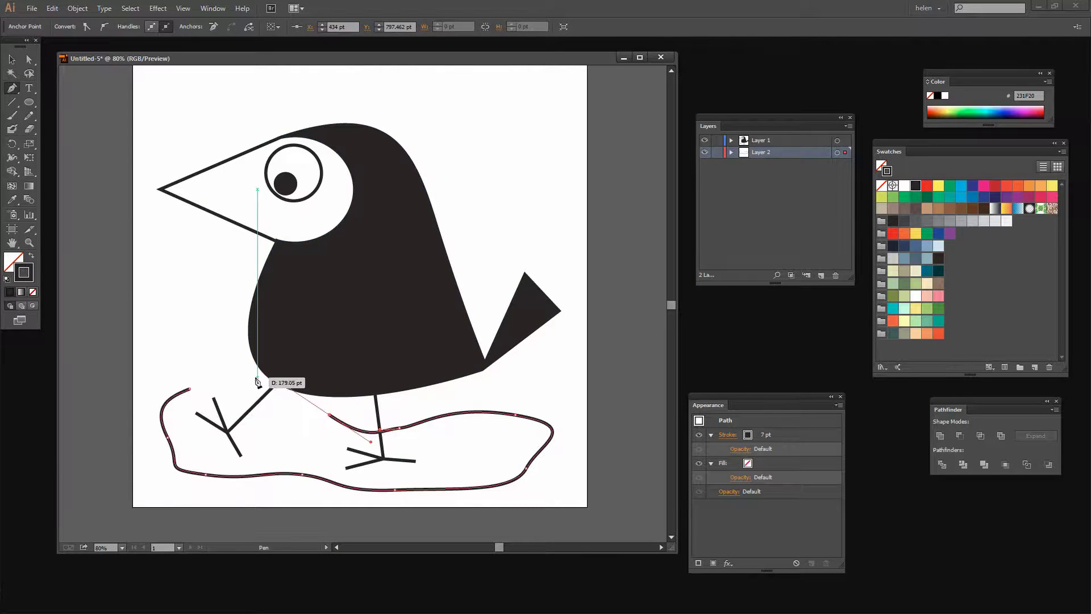
drag(250, 374, 225, 375)
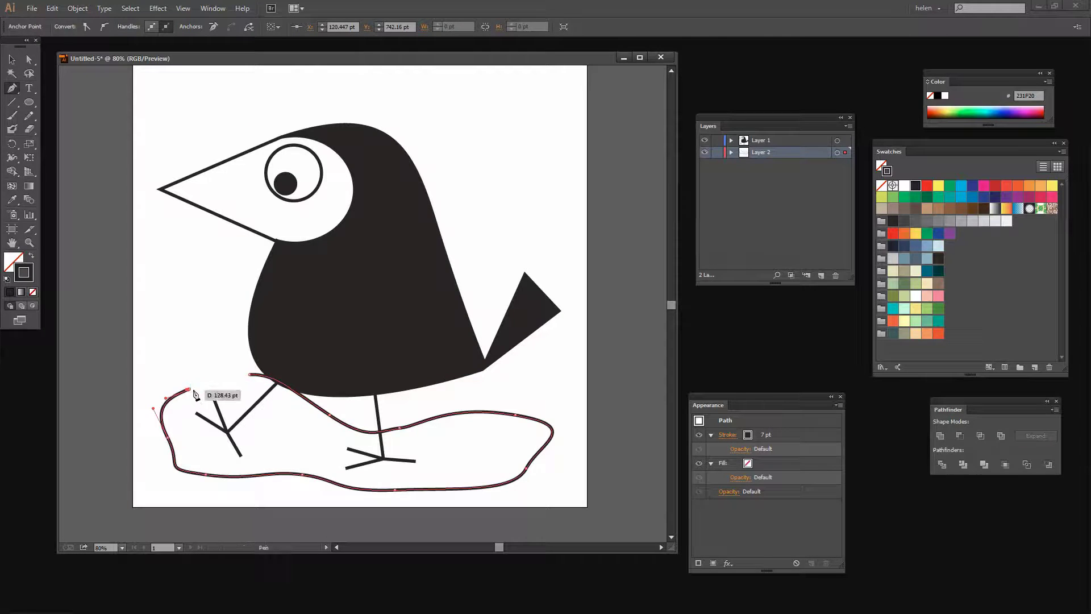
click(189, 391)
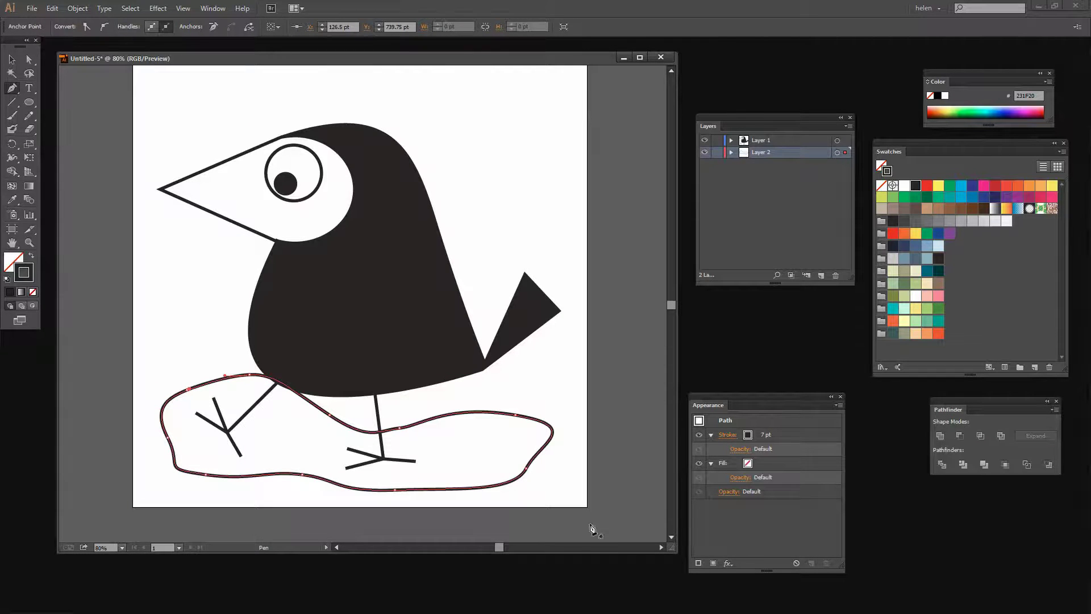
click(12, 60)
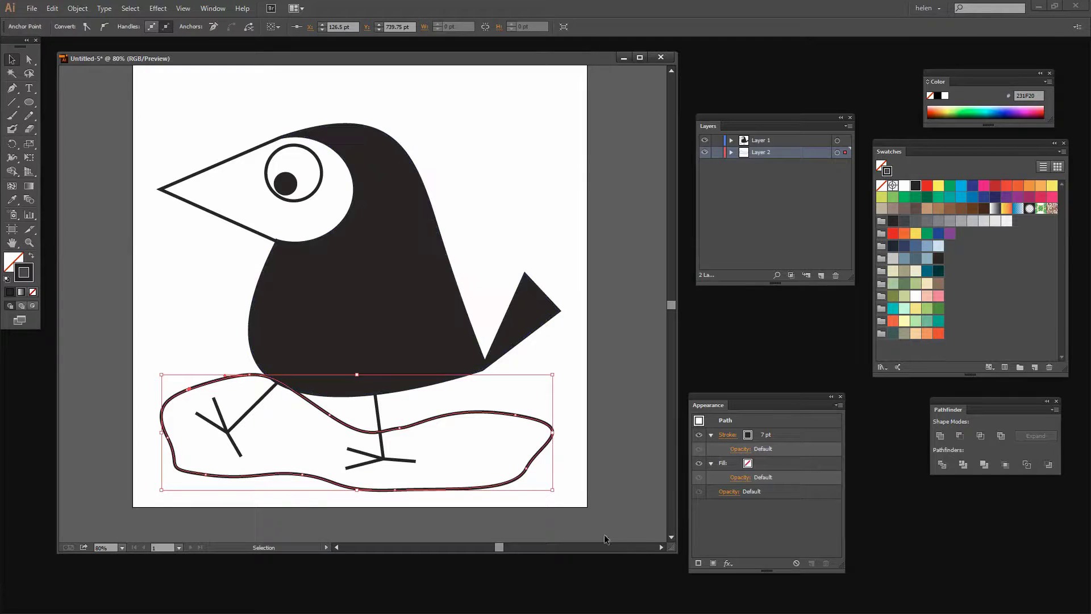
click(595, 433)
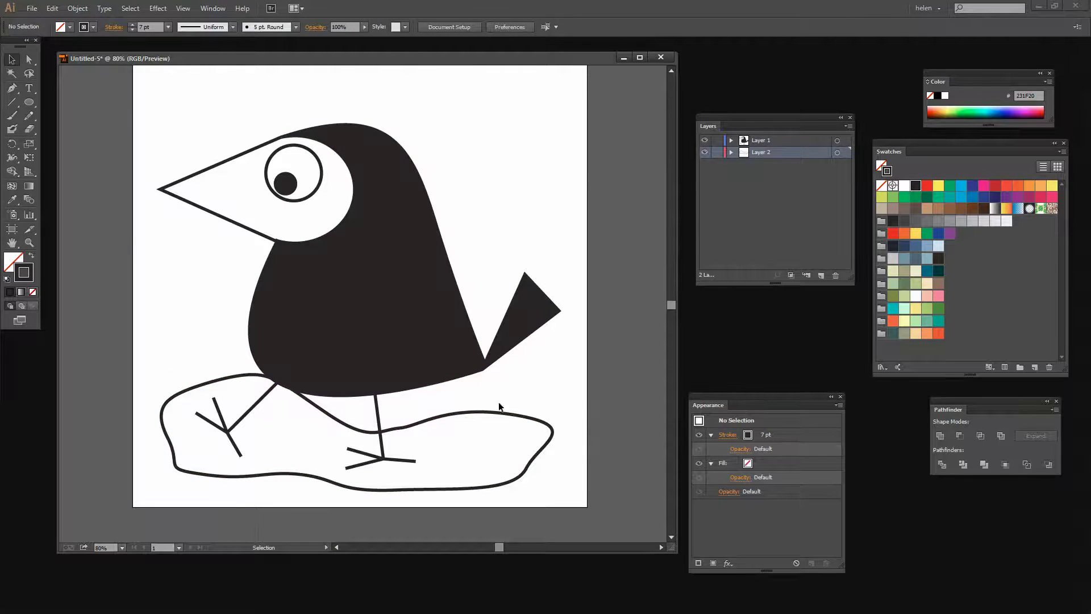
Step: Lower the ground outline's hump by the front leg and shift the whole outline slightly down
click(247, 376)
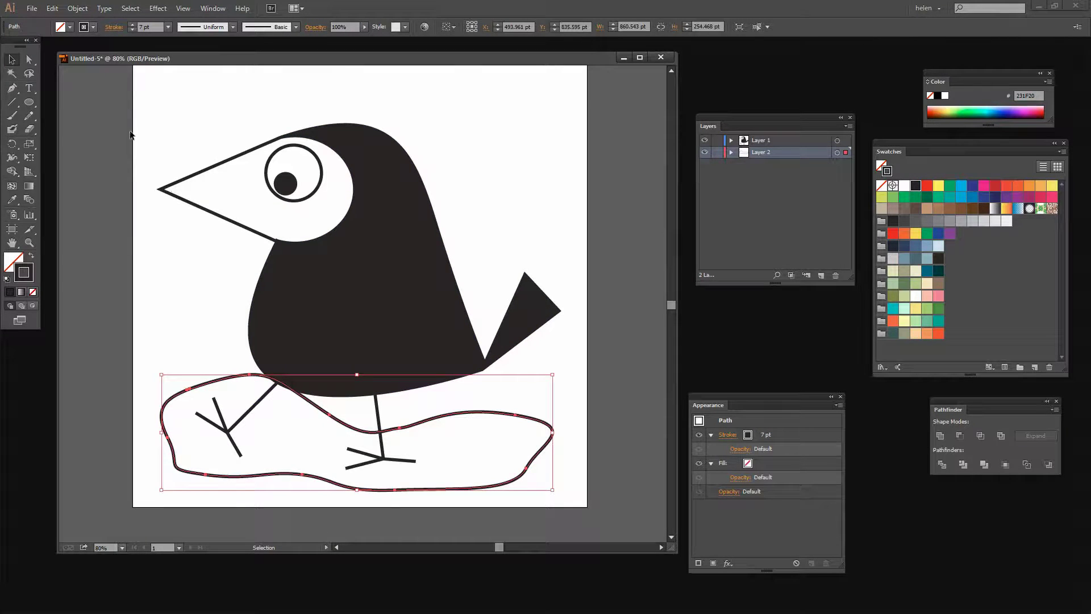
click(29, 60)
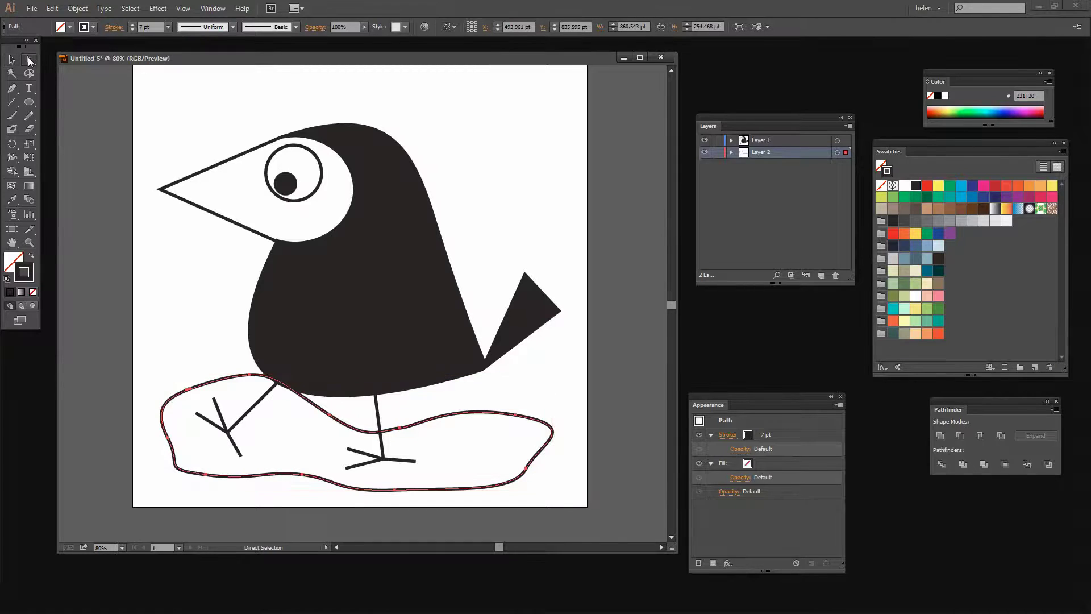
drag(248, 375, 218, 385)
click(216, 367)
click(449, 455)
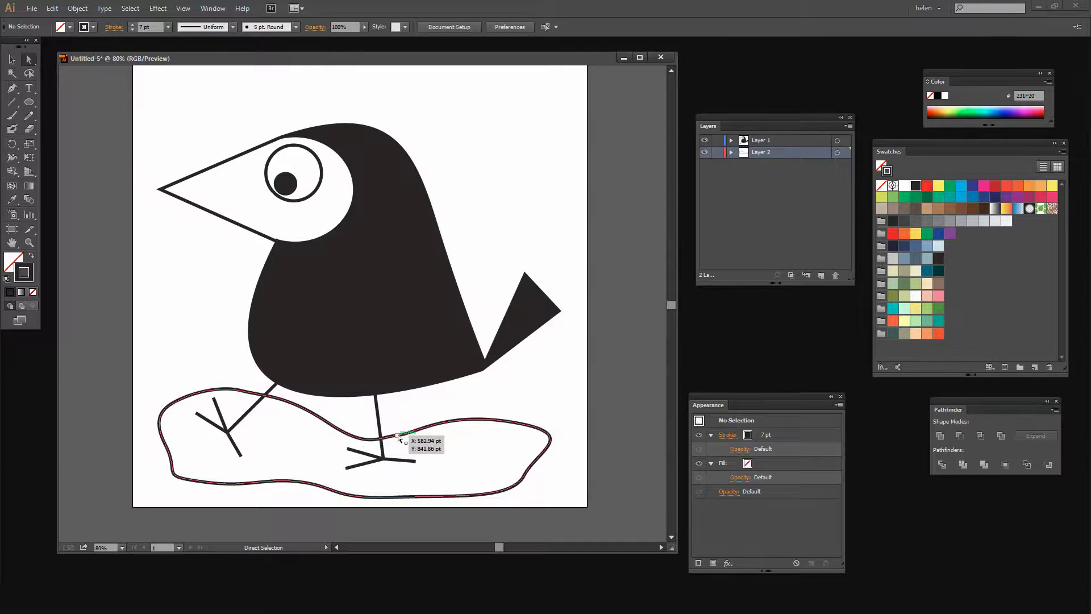
Step: Adjust the ground outline's anchor point beside the second leg to smooth the curve of the dip
drag(398, 435, 407, 435)
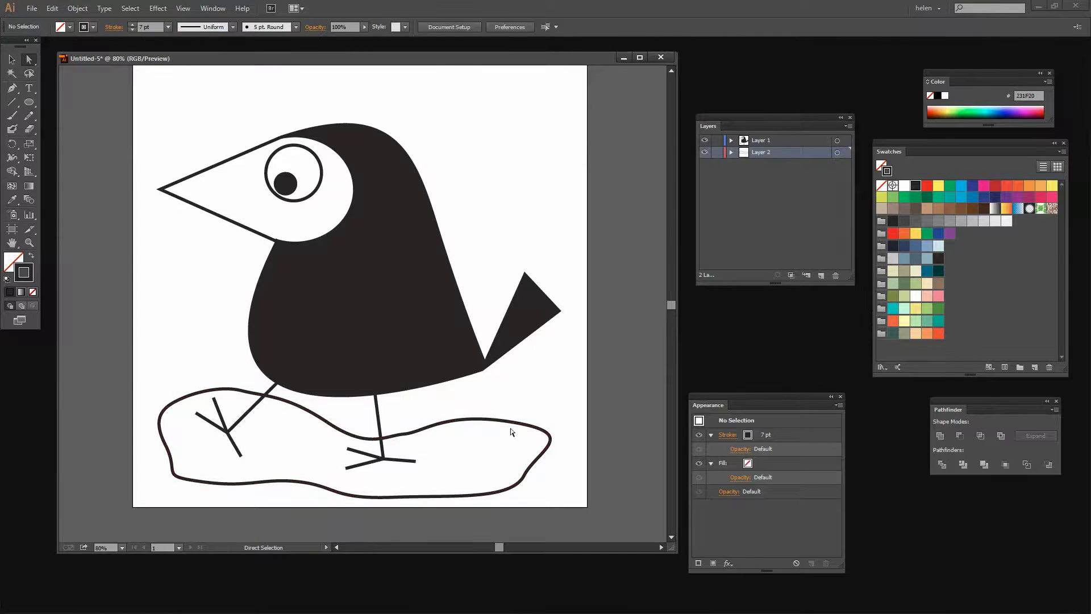
click(407, 435)
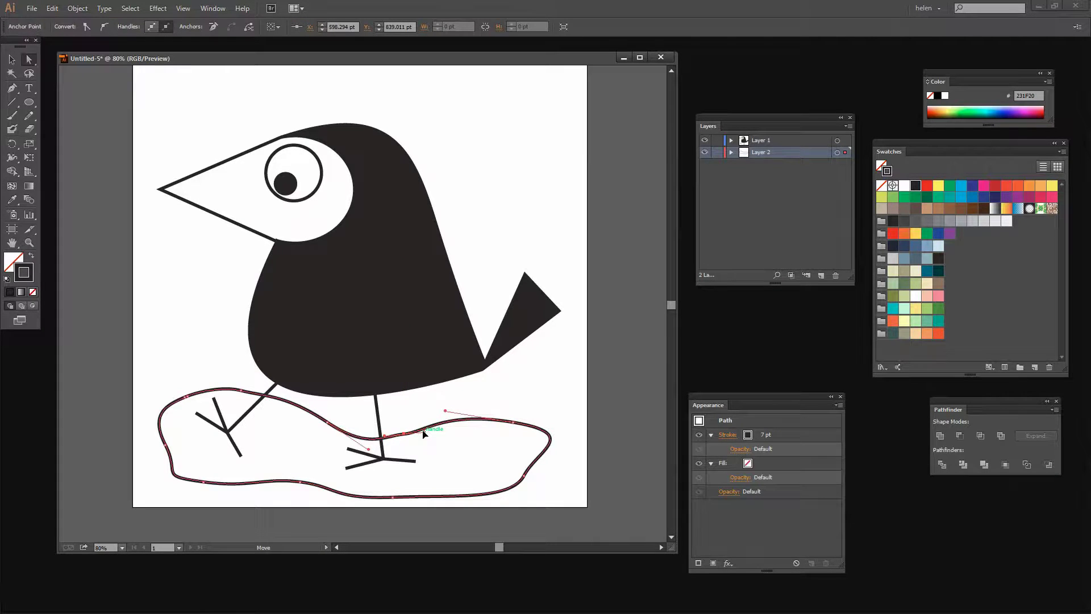
click(557, 397)
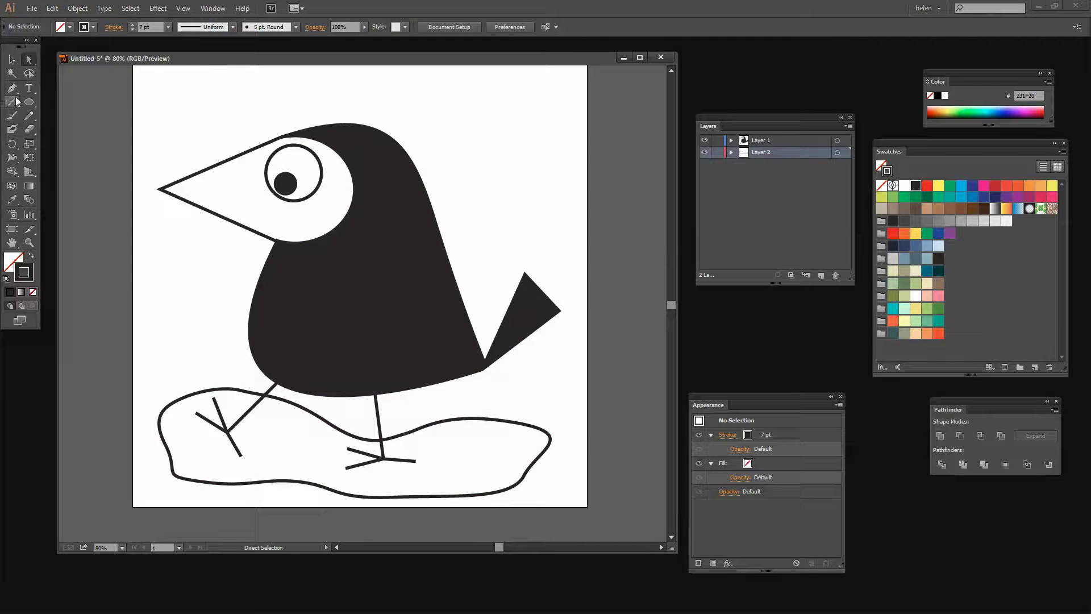
Step: Fill the wavy ground shape with the olive green swatch (7D8A2E), keeping its dark outline
click(11, 59)
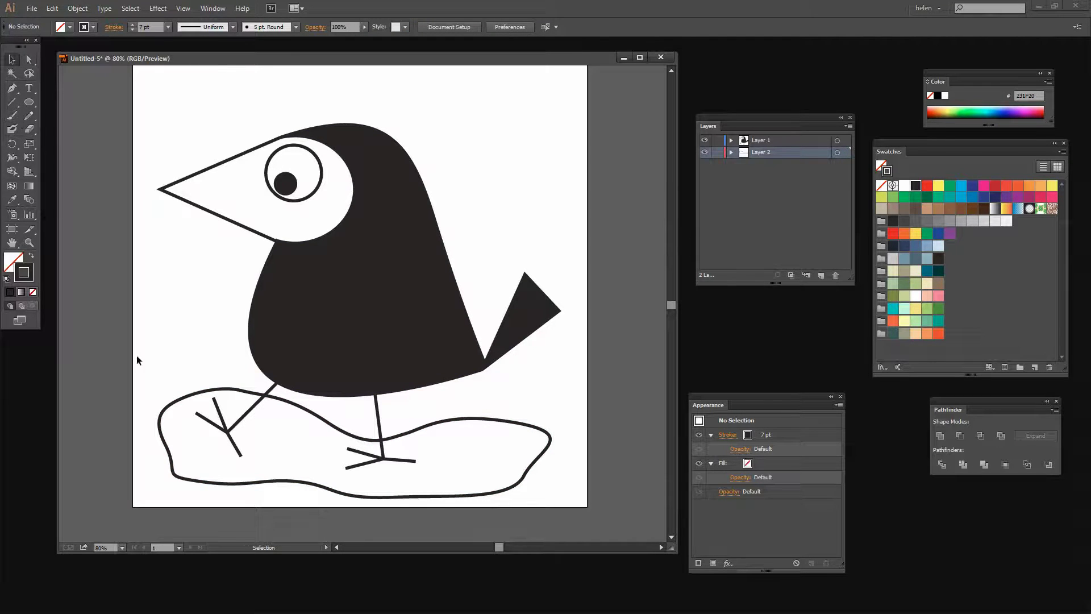
click(174, 406)
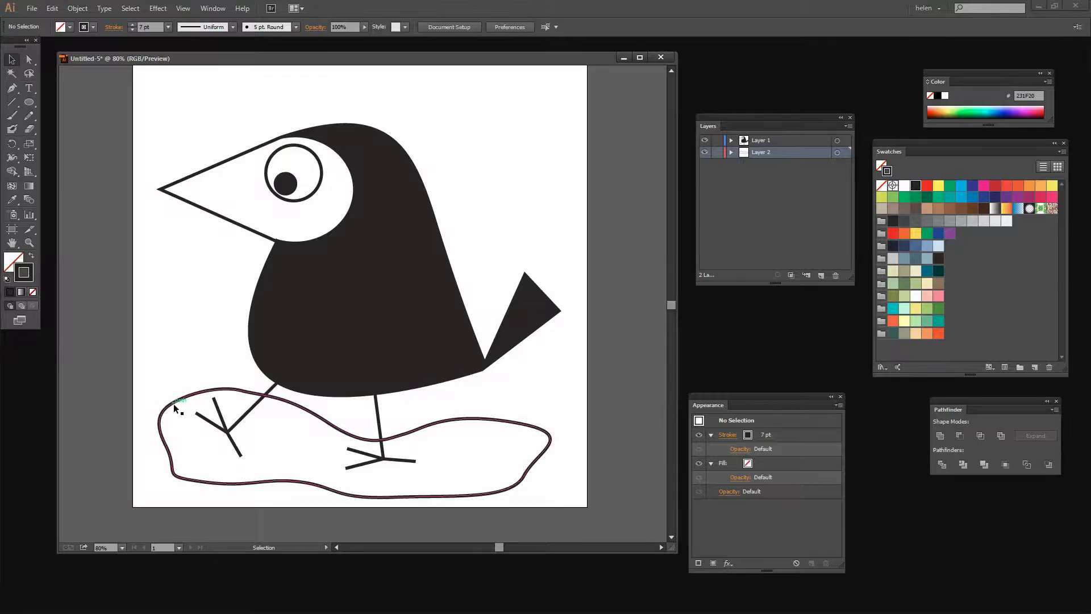
click(10, 262)
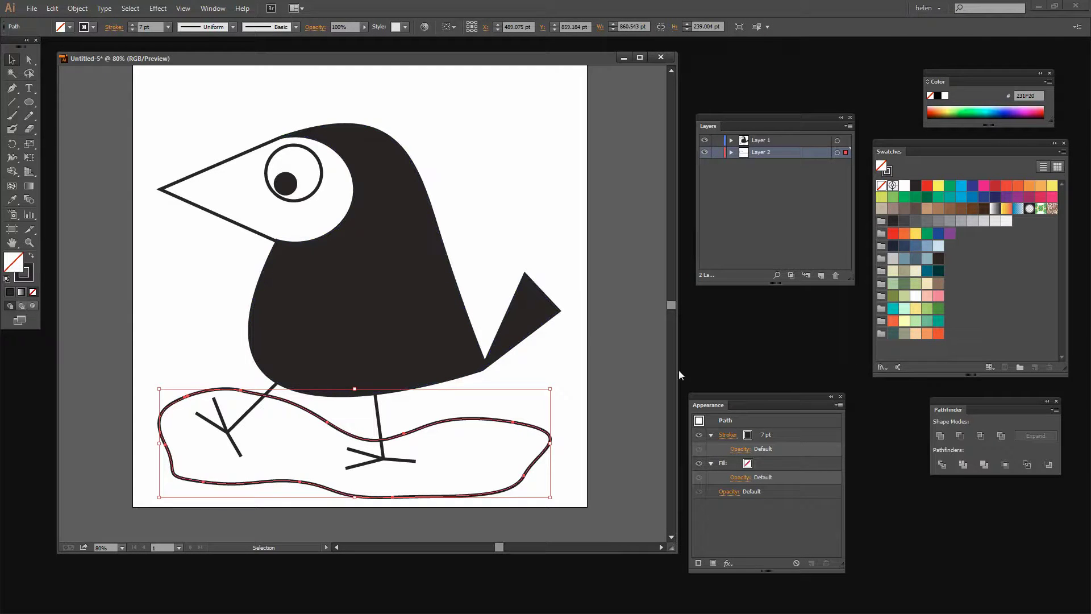
click(894, 296)
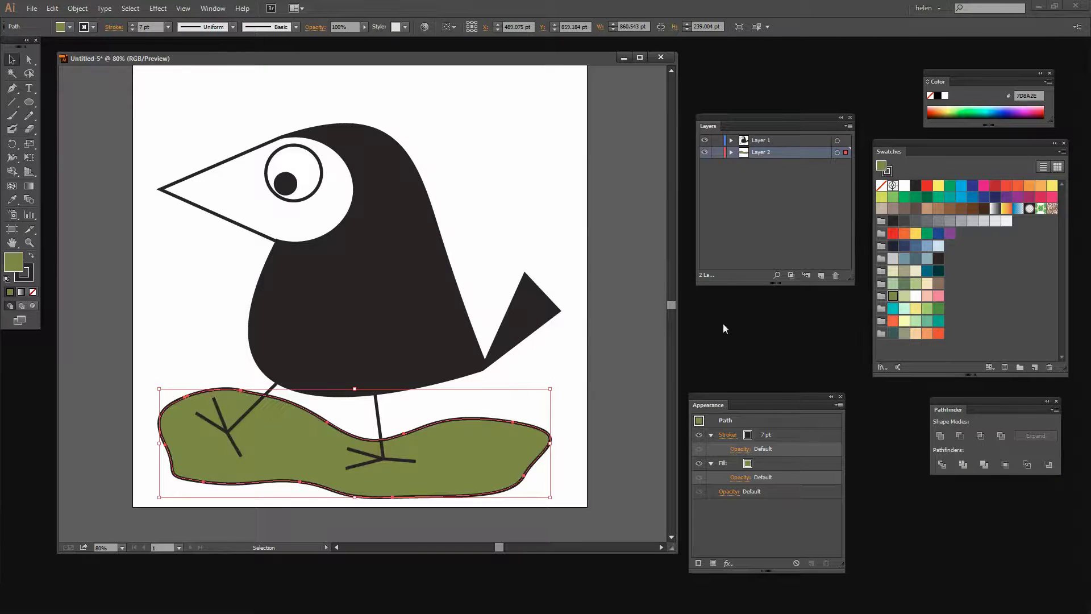
click(575, 399)
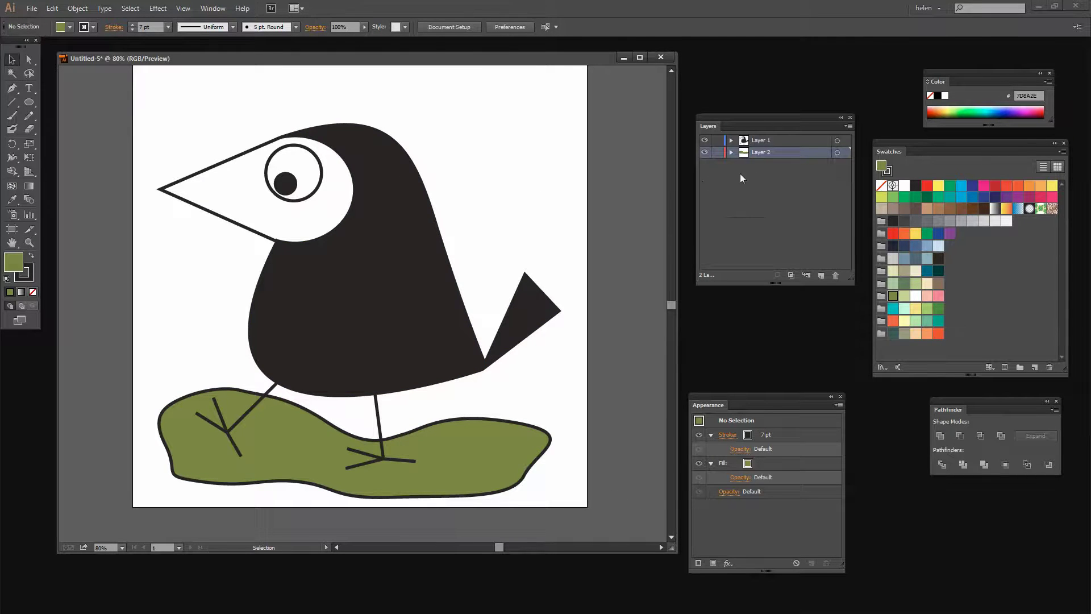
Step: On a new layer between the bird and the ground, draw four unfilled circles of decreasing size above the bird, the smallest about 42 pt
click(821, 275)
mouse_move(754, 153)
mouse_down()
mouse_move(756, 132)
mouse_move(754, 153)
mouse_up()
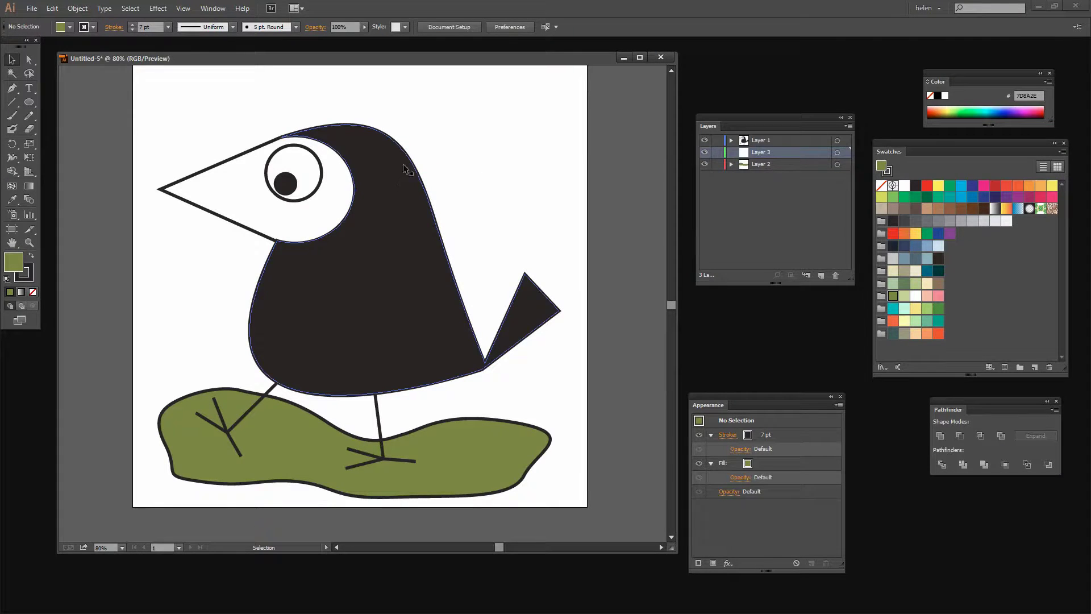
click(28, 103)
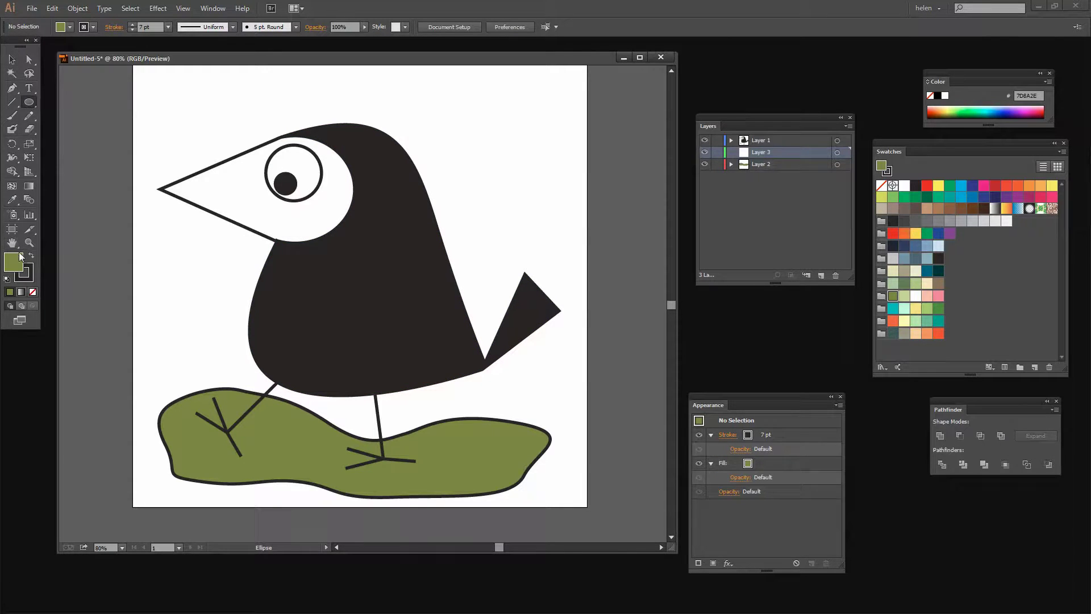
click(33, 291)
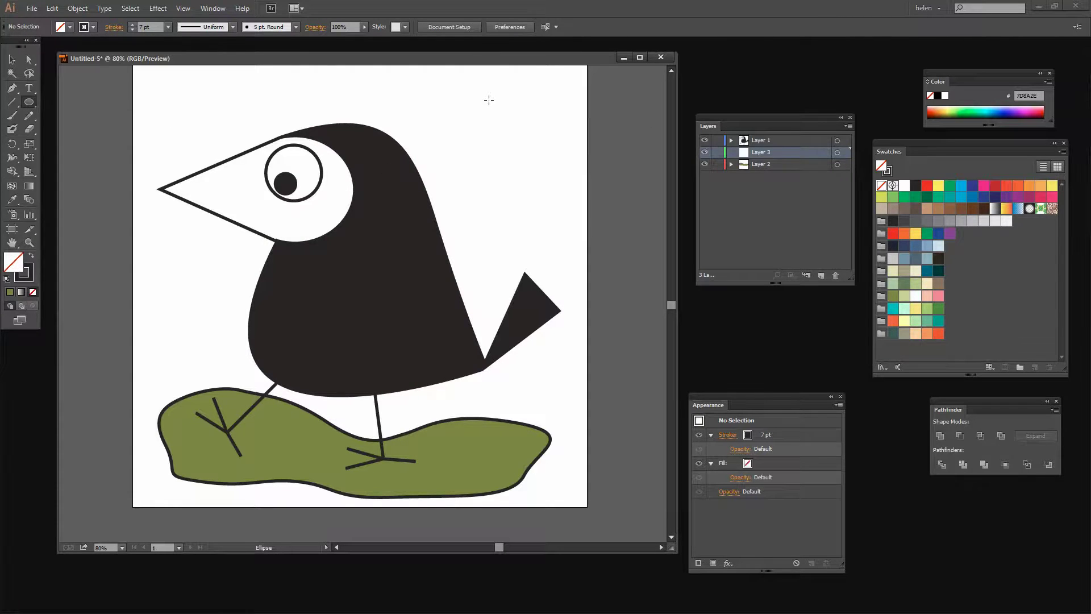
drag(498, 103, 553, 160)
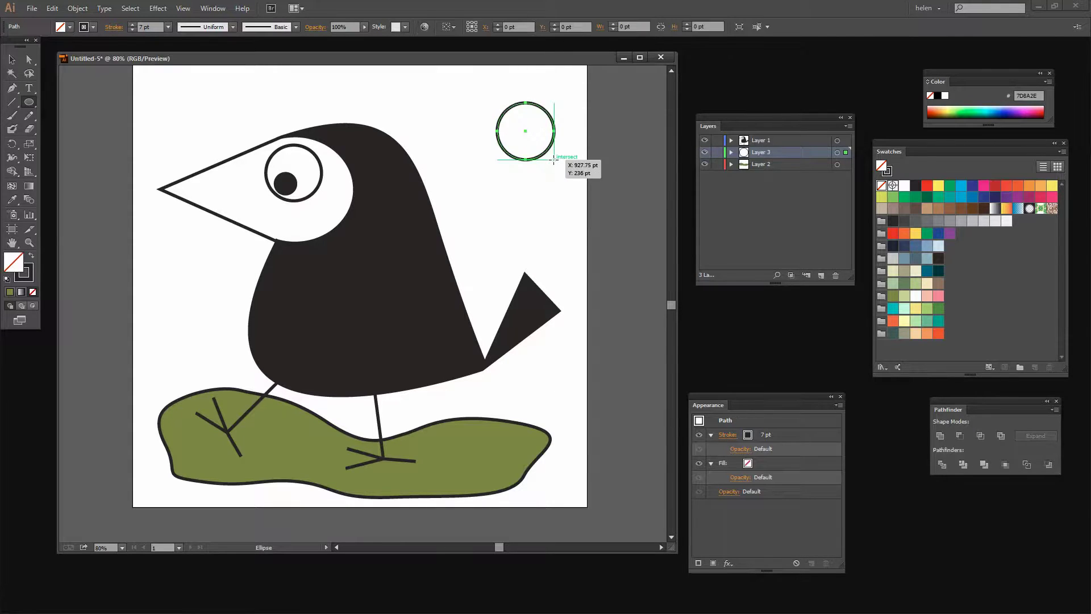
drag(442, 112, 474, 149)
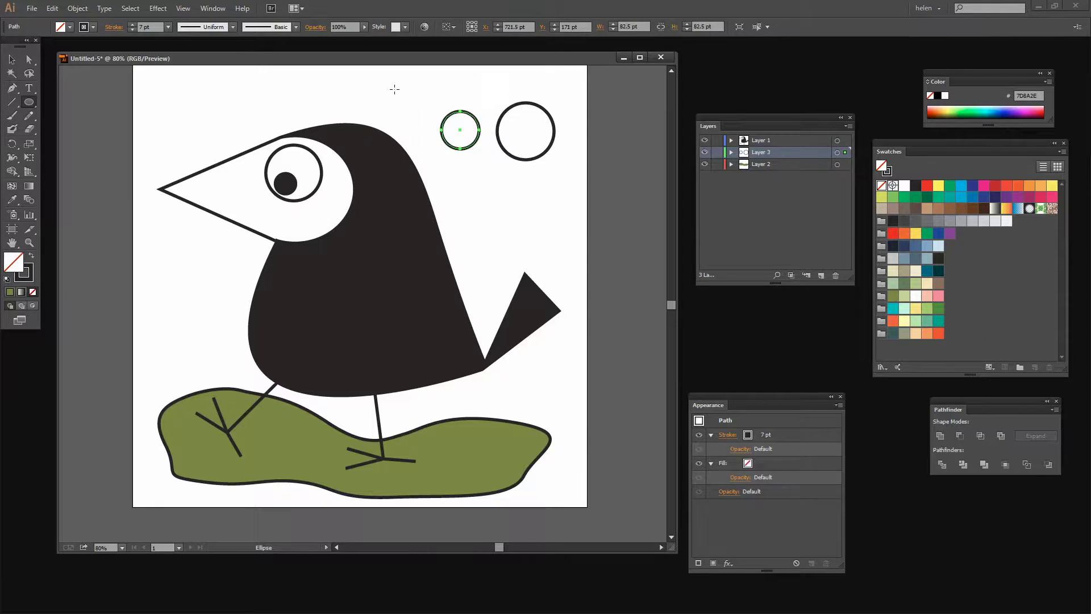
drag(398, 89, 425, 117)
drag(355, 87, 374, 106)
key(v)
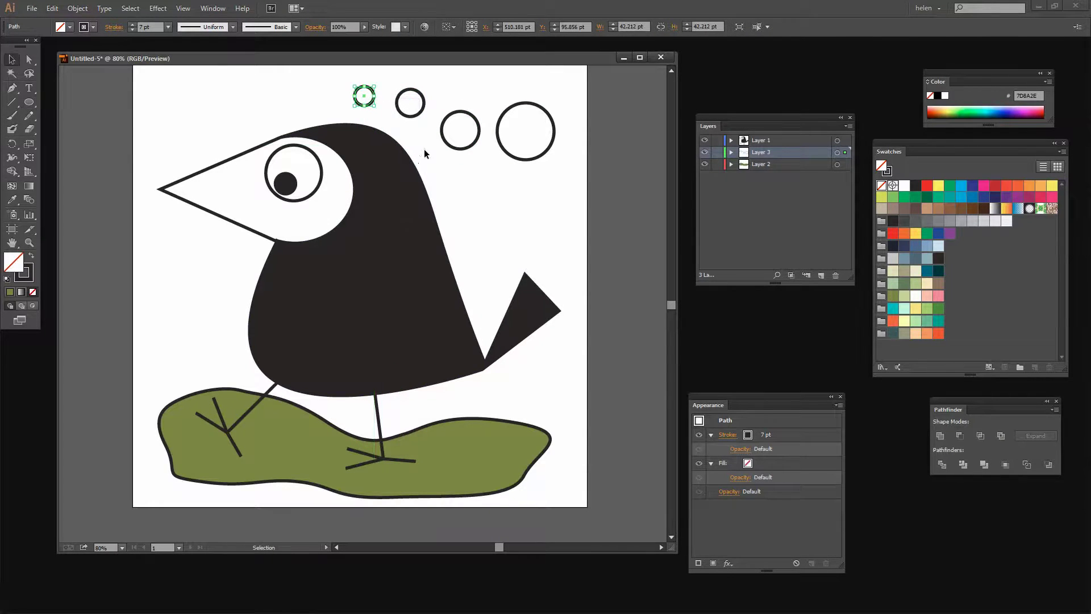
Step: Move the three smaller circles against the sides of the largest one so they overlap like a cloud
click(447, 143)
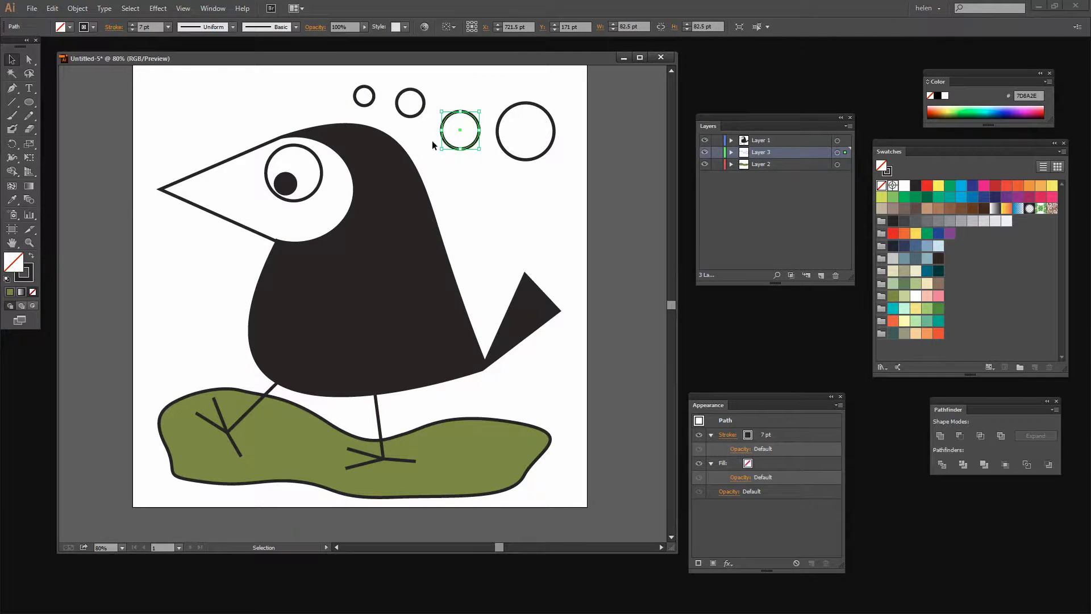
drag(464, 148, 564, 163)
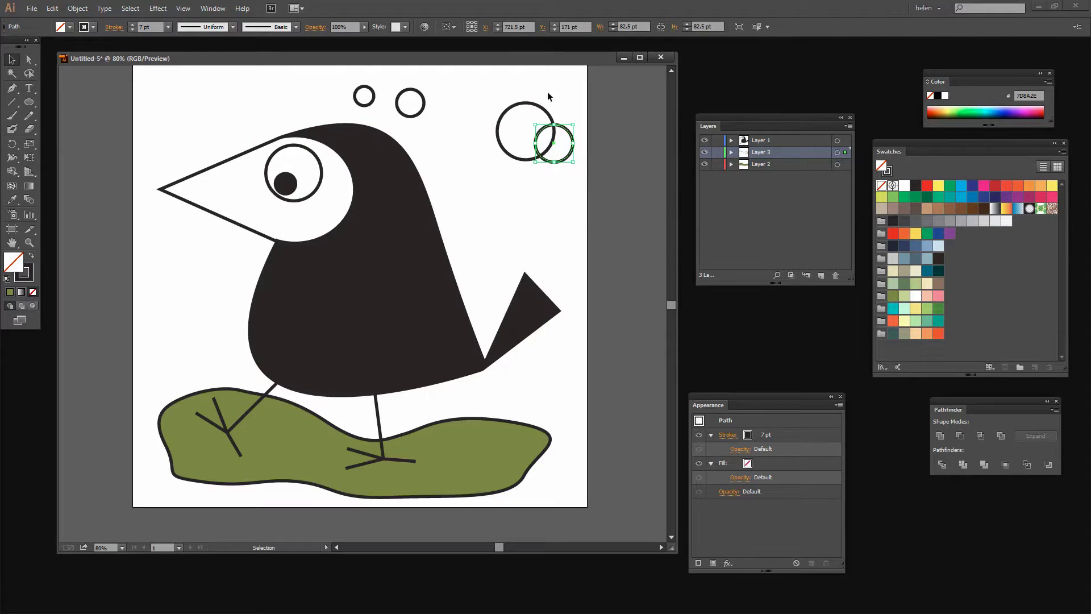
drag(418, 113, 496, 161)
click(478, 103)
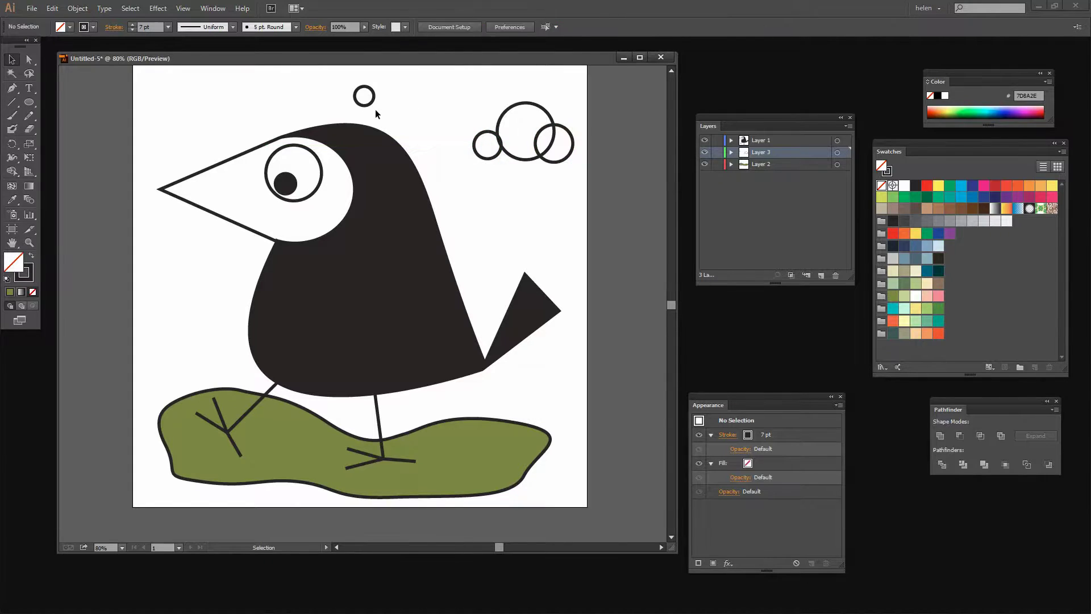
drag(370, 101, 503, 135)
click(464, 97)
Step: Unite the four overlapping circles into one cloud outline with Pathfinder
drag(459, 87, 598, 179)
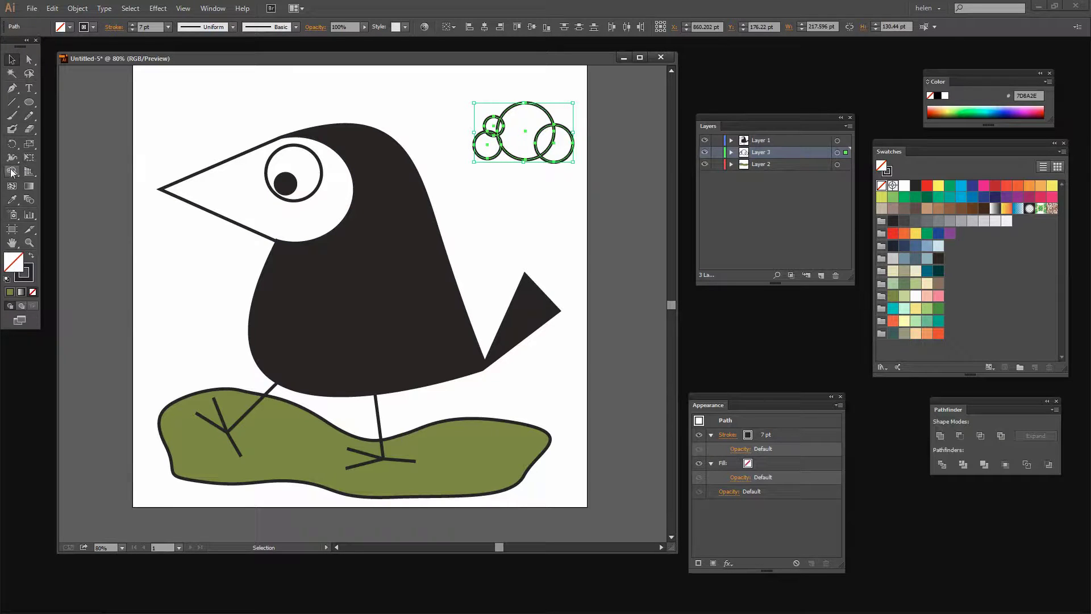
drag(944, 401, 894, 403)
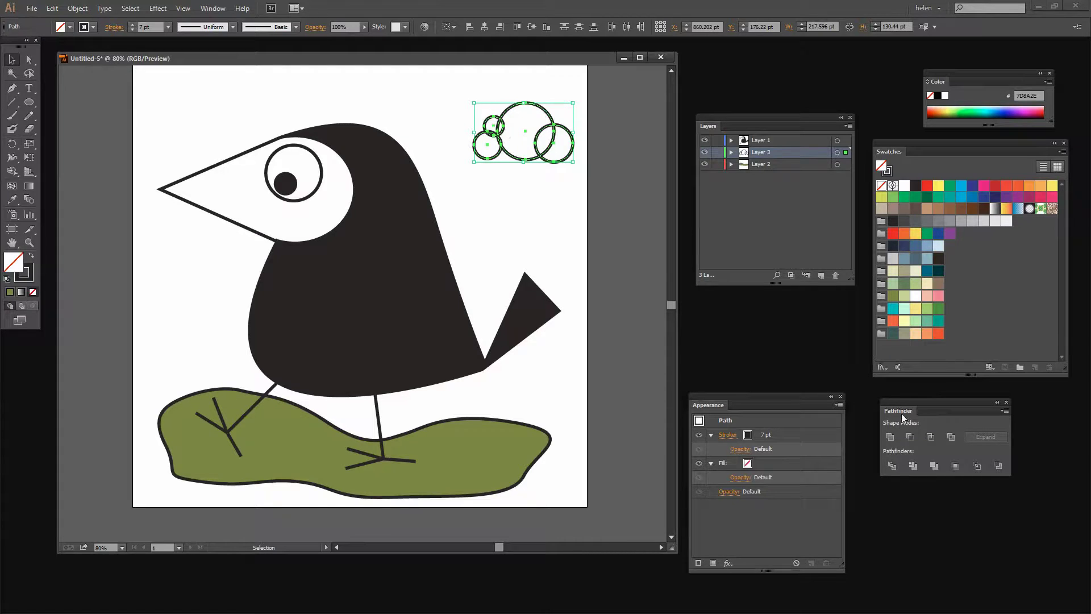
click(214, 8)
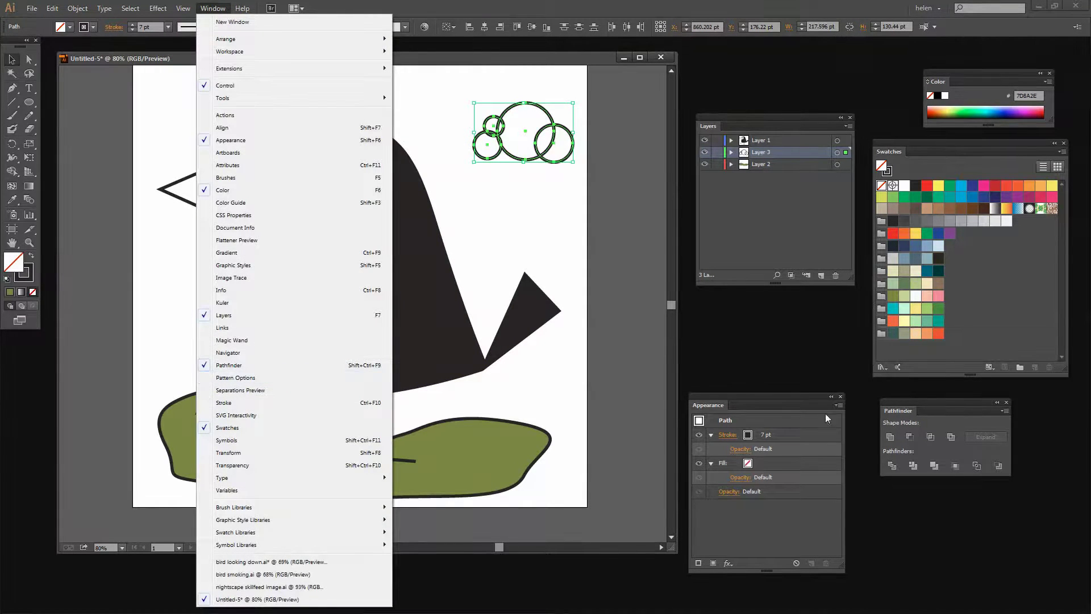
click(923, 407)
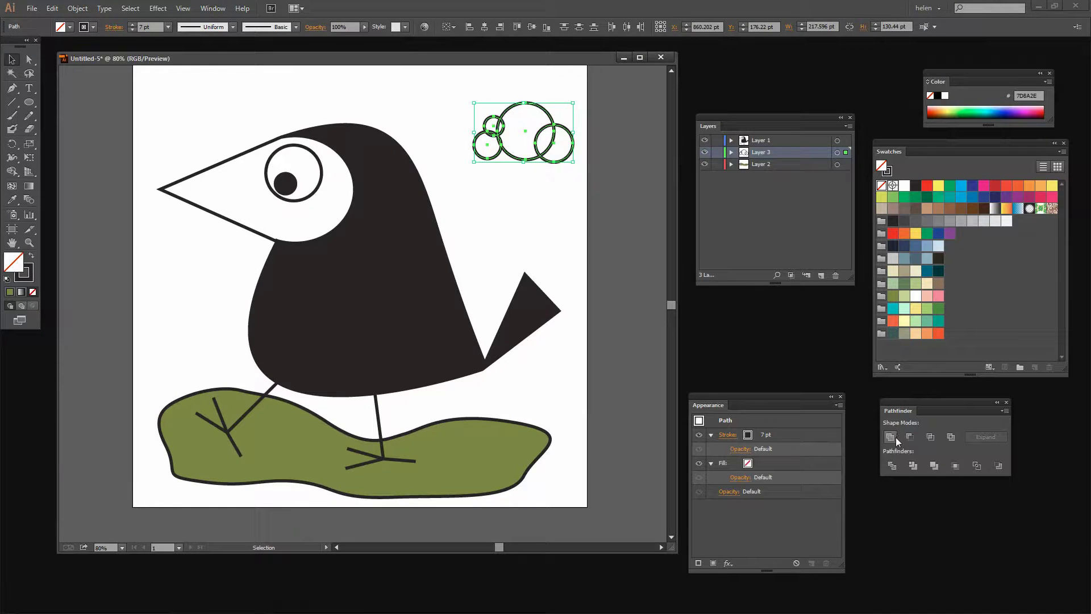
click(891, 436)
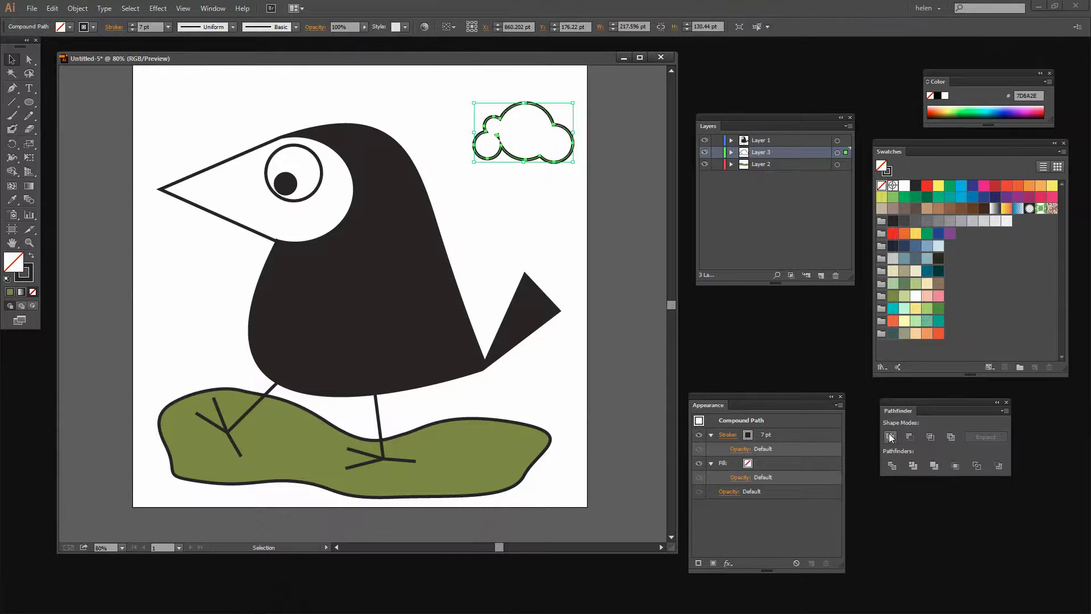
click(520, 192)
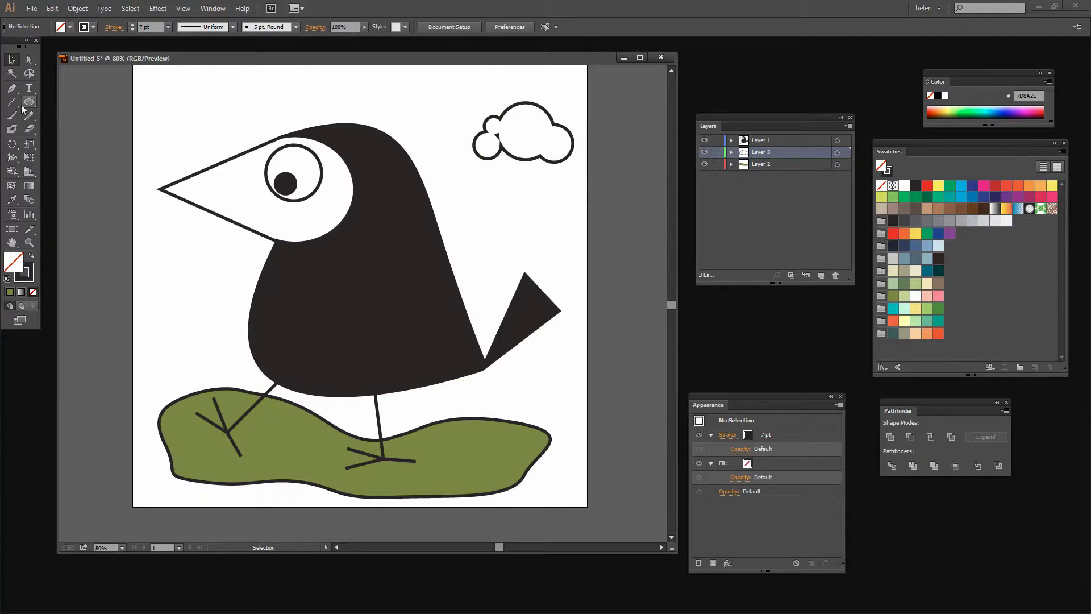
Step: Draw a rounded rectangle about 151 by 83 pt over the lower half of the cloud and tilt it slightly
drag(28, 103, 65, 112)
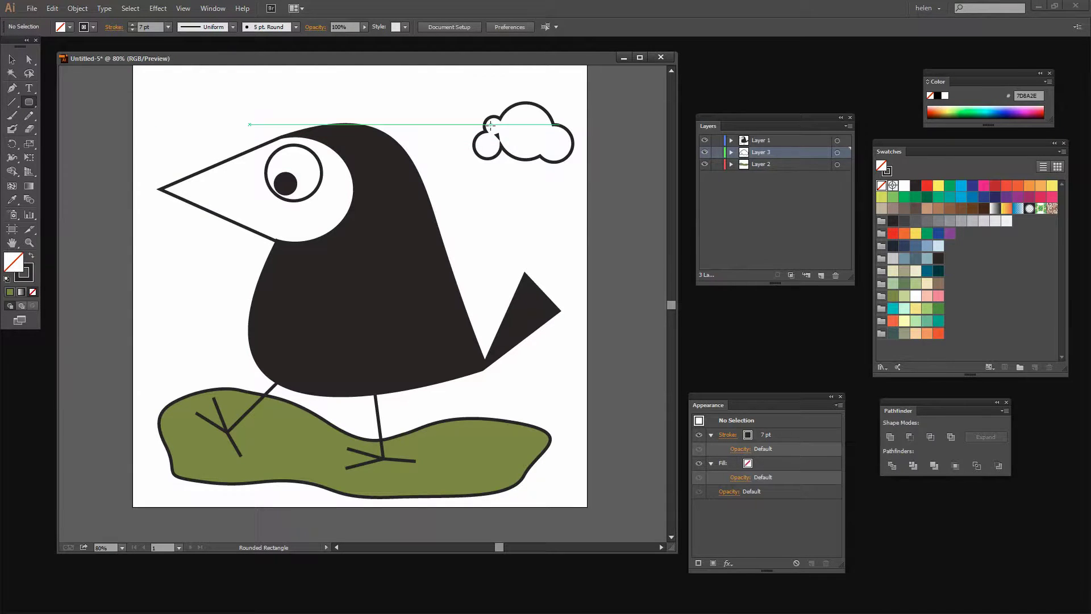
drag(490, 124, 560, 162)
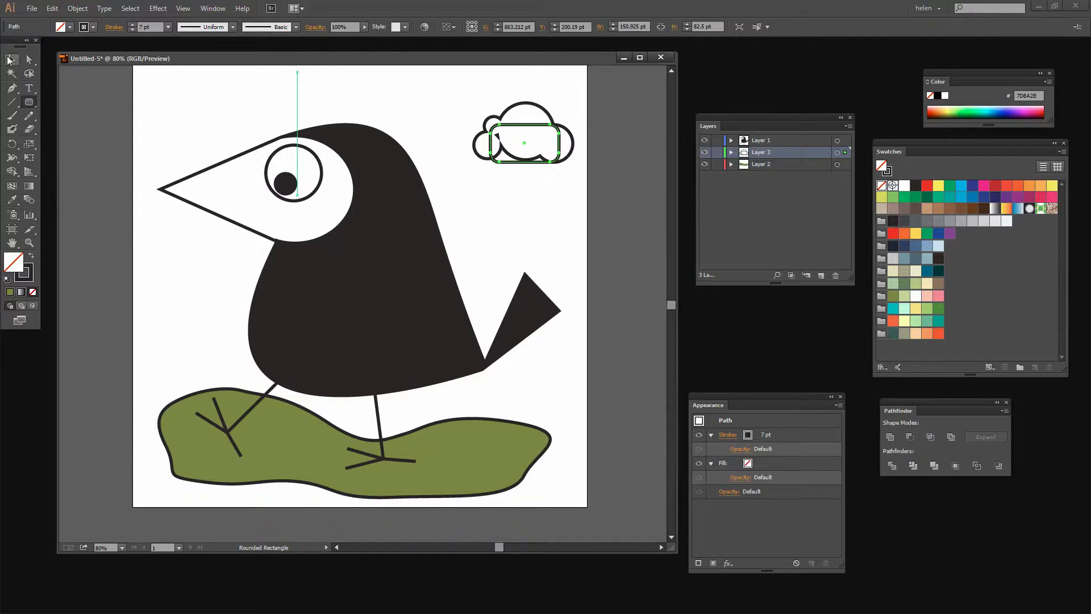
click(11, 59)
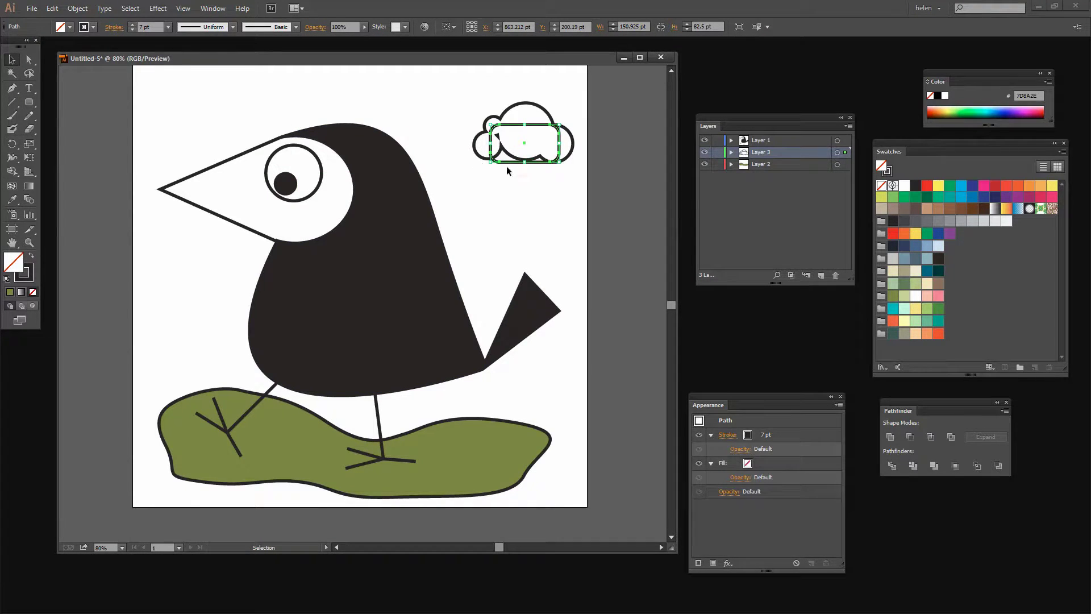
drag(487, 167, 536, 163)
click(557, 186)
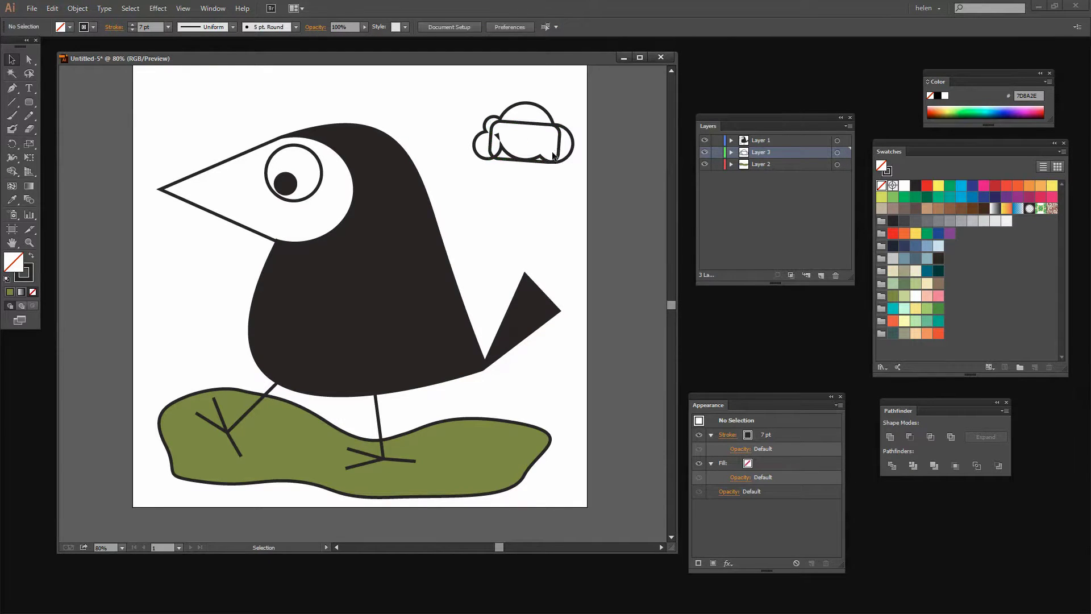
Step: Shift the tilted rounded rectangle slightly towards the cloud's small left lobe to cover the gap between the circles
click(490, 138)
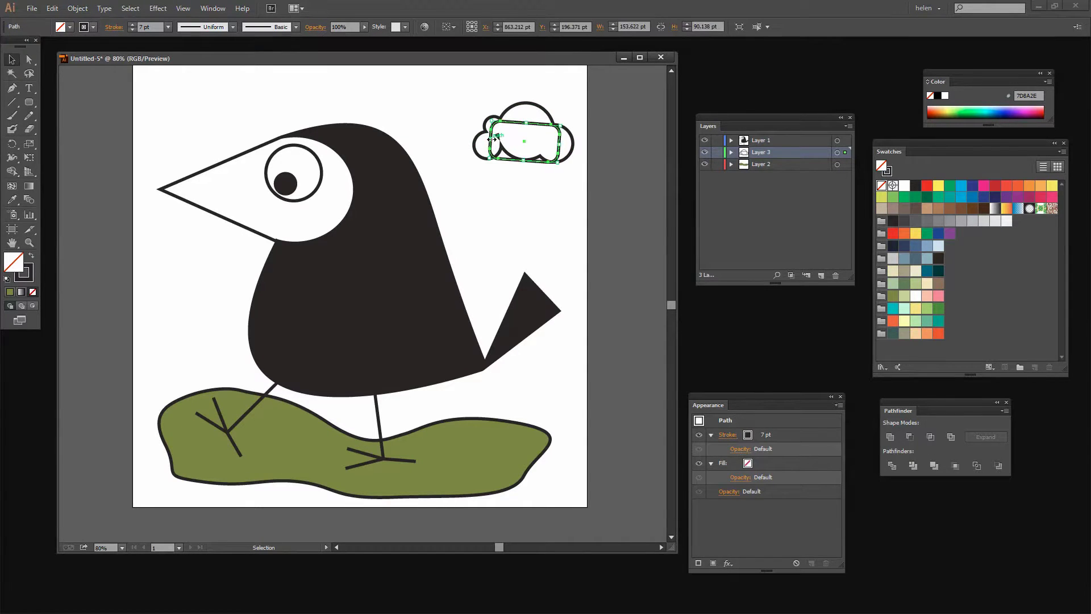
drag(490, 139, 483, 140)
click(485, 203)
click(492, 161)
click(562, 215)
Step: Unite the cloud and the rounded rectangle into a single flat-bottomed cloud shape
drag(573, 192, 458, 80)
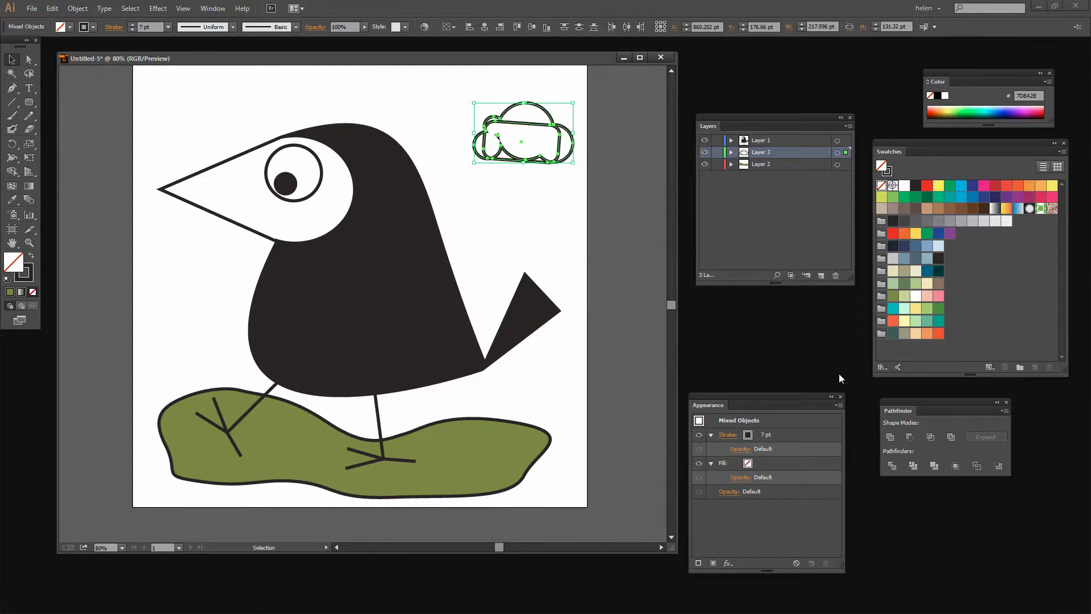
click(891, 436)
click(564, 237)
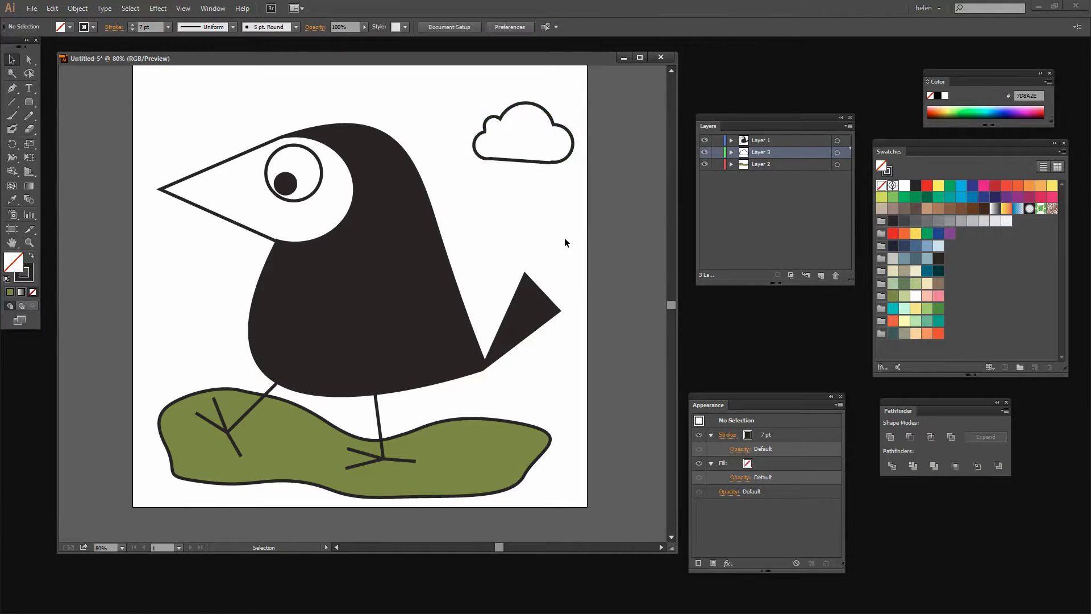
click(572, 163)
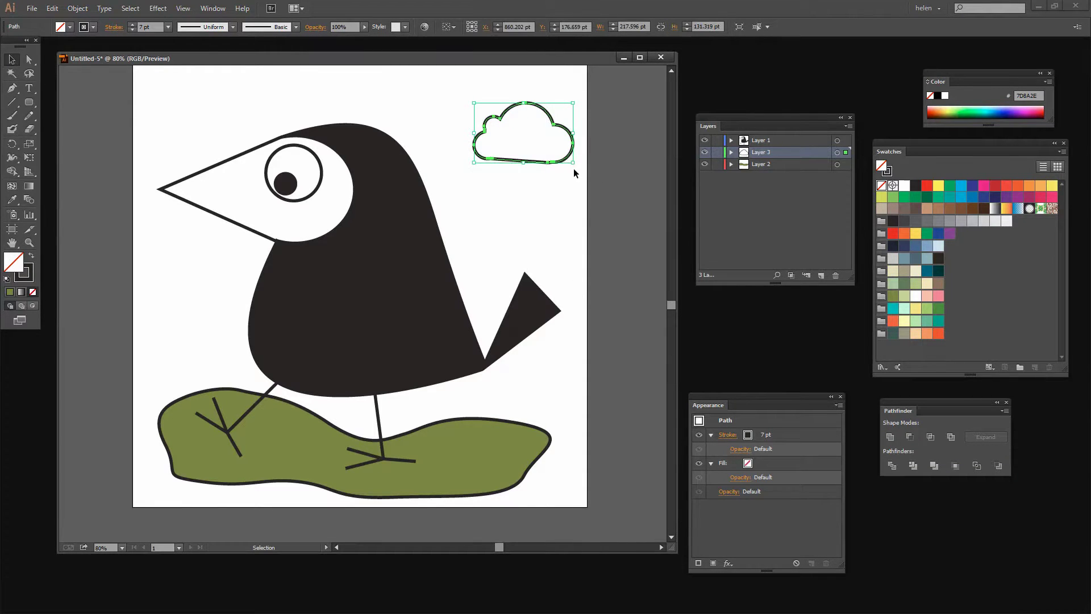
drag(574, 168, 575, 168)
click(557, 200)
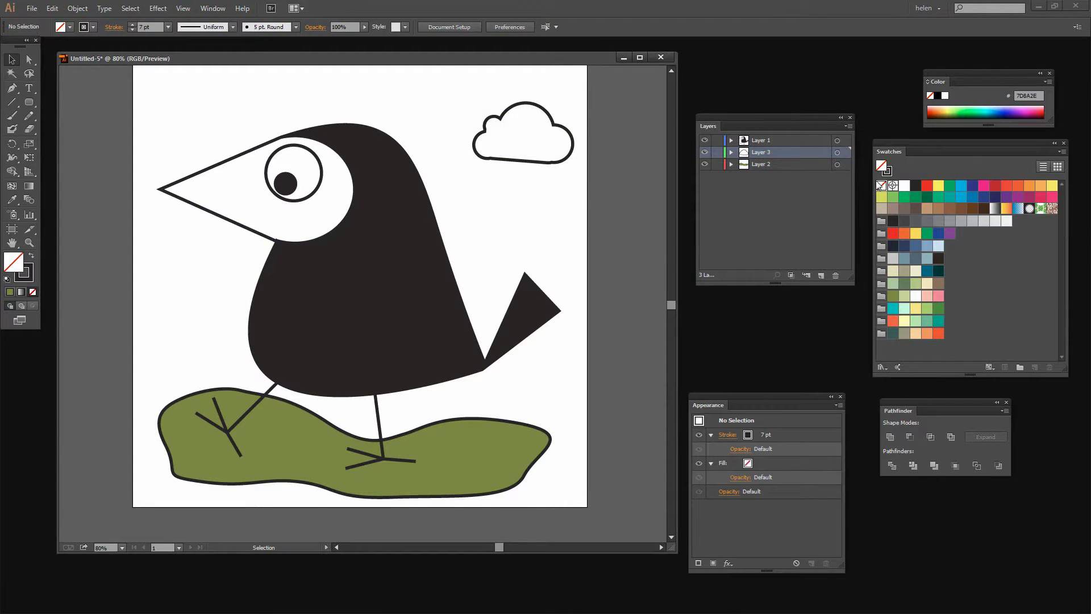
Step: Set the default fill to white and add a new layer beneath all the other layers
click(905, 186)
click(820, 275)
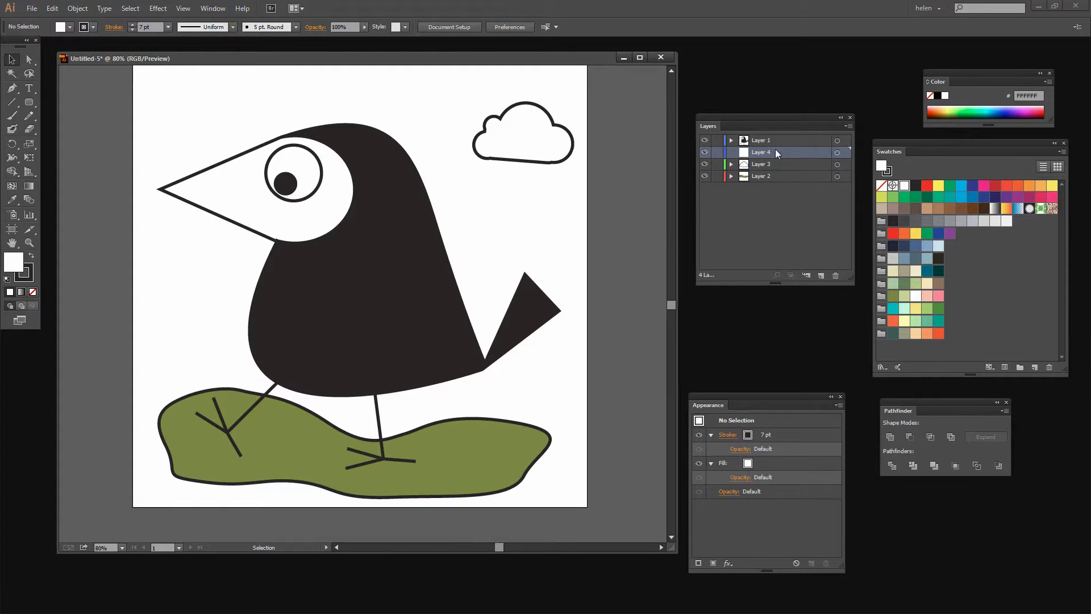
drag(775, 149, 773, 179)
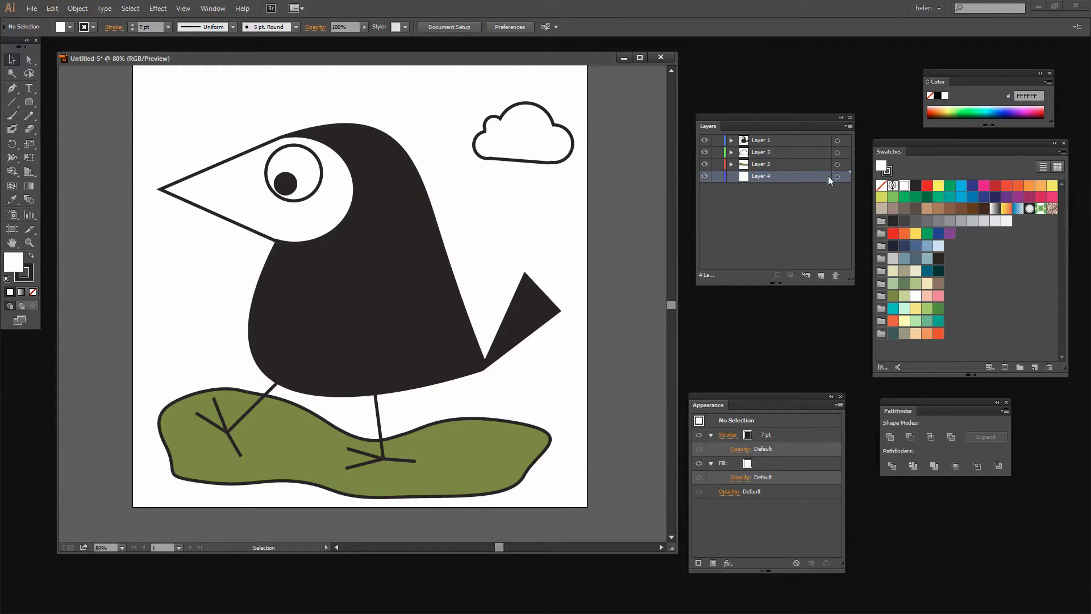
Step: Draw a 1000 by 1000 pt rectangle covering the whole artboard on the bottom layer and remove its stroke
drag(29, 102, 63, 105)
scroll(154, 104, up, 1)
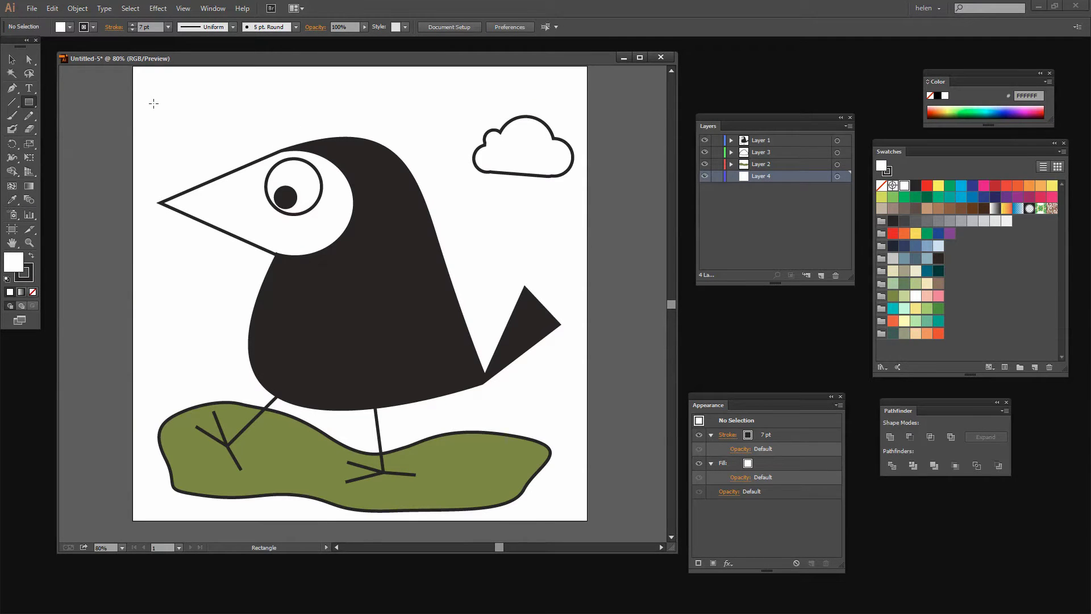
scroll(154, 103, up, 1)
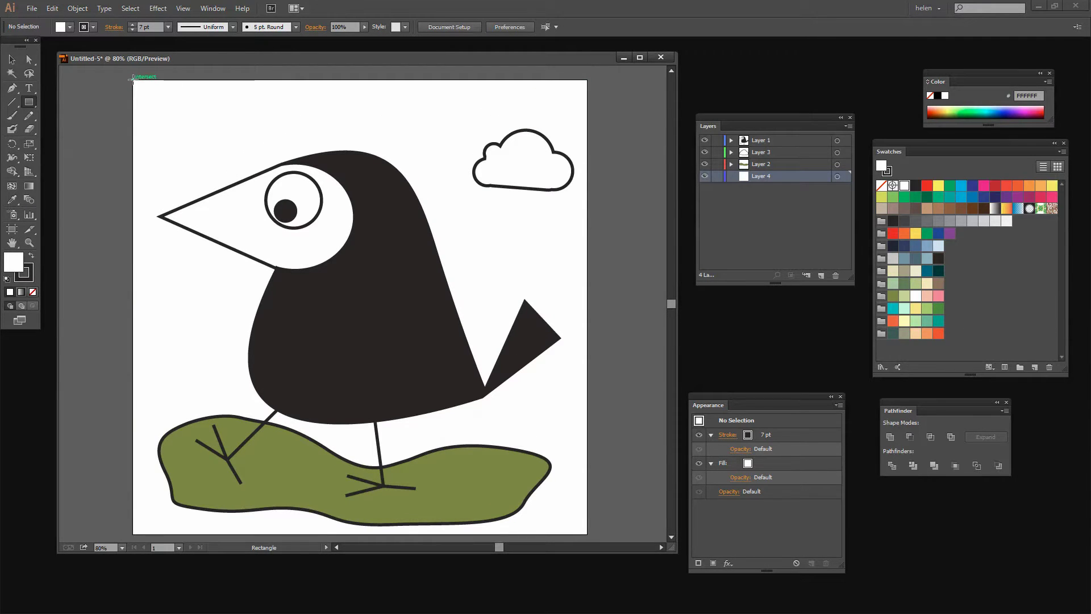
drag(132, 80, 586, 534)
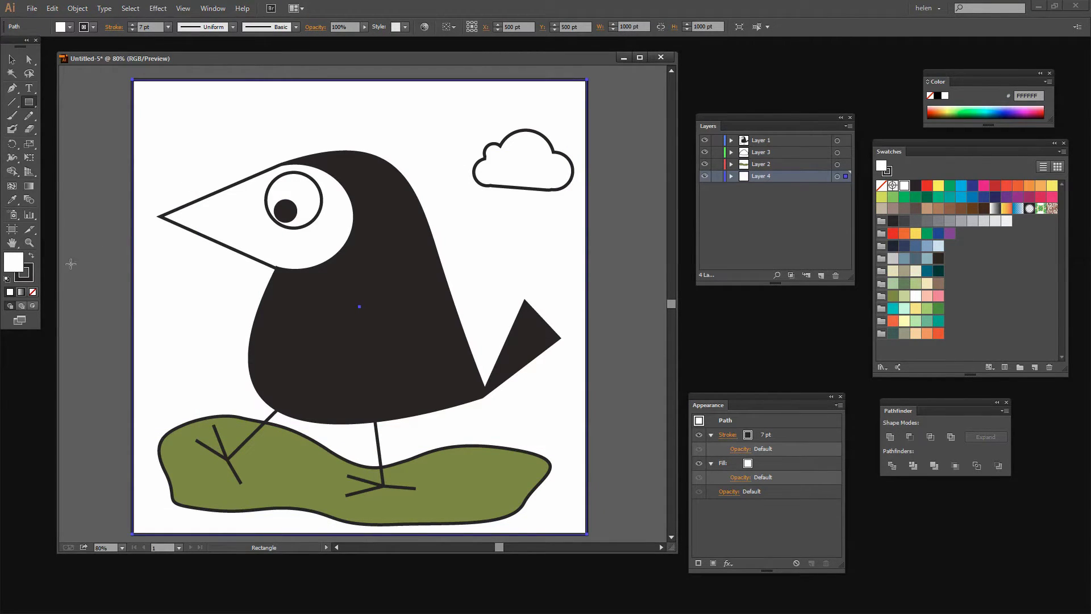
click(19, 279)
click(33, 292)
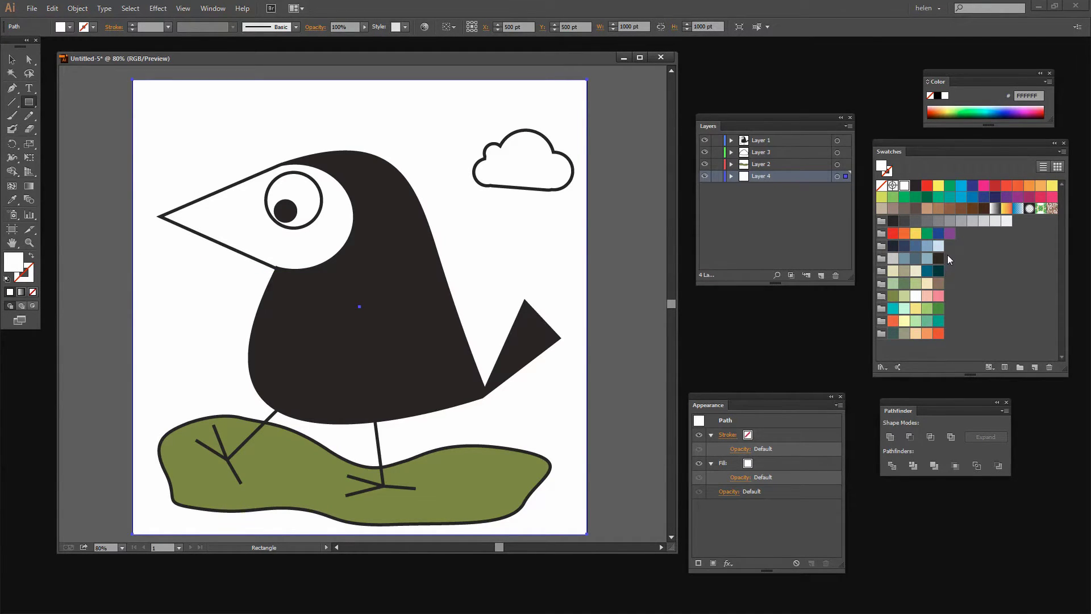
Step: Fill the full-artboard background rectangle with the pale mint green swatch
click(905, 309)
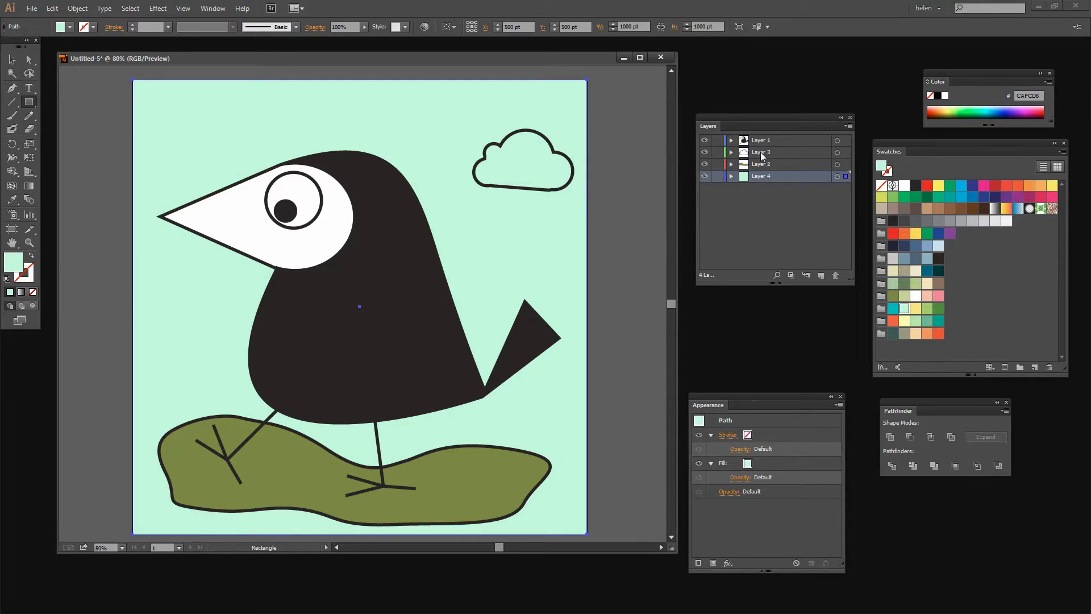
Step: Select the cloud path on Layer 3, fill it with white, and deselect it
click(765, 156)
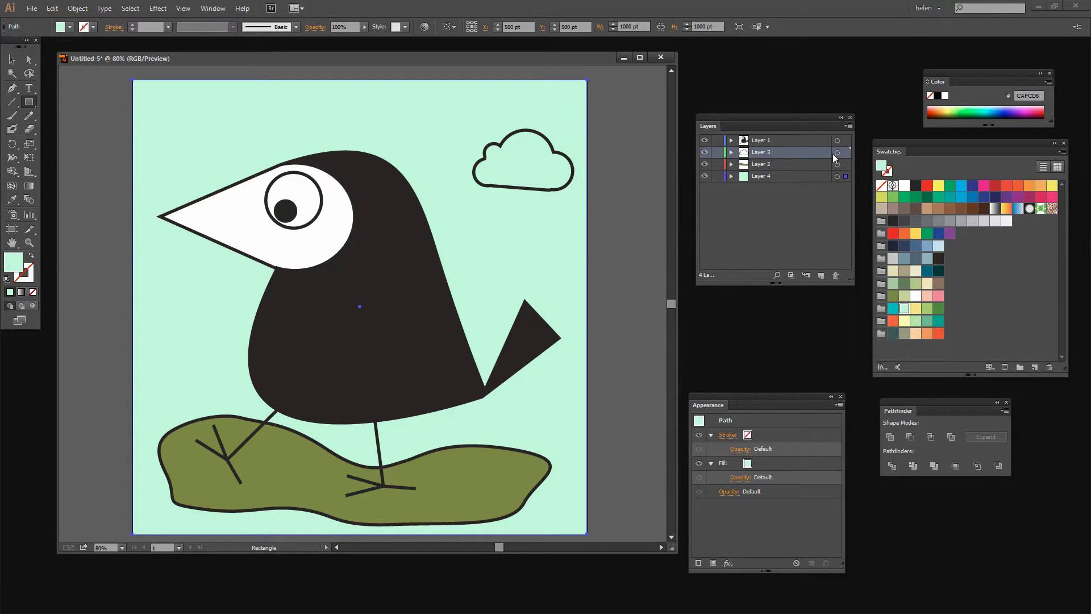
click(732, 153)
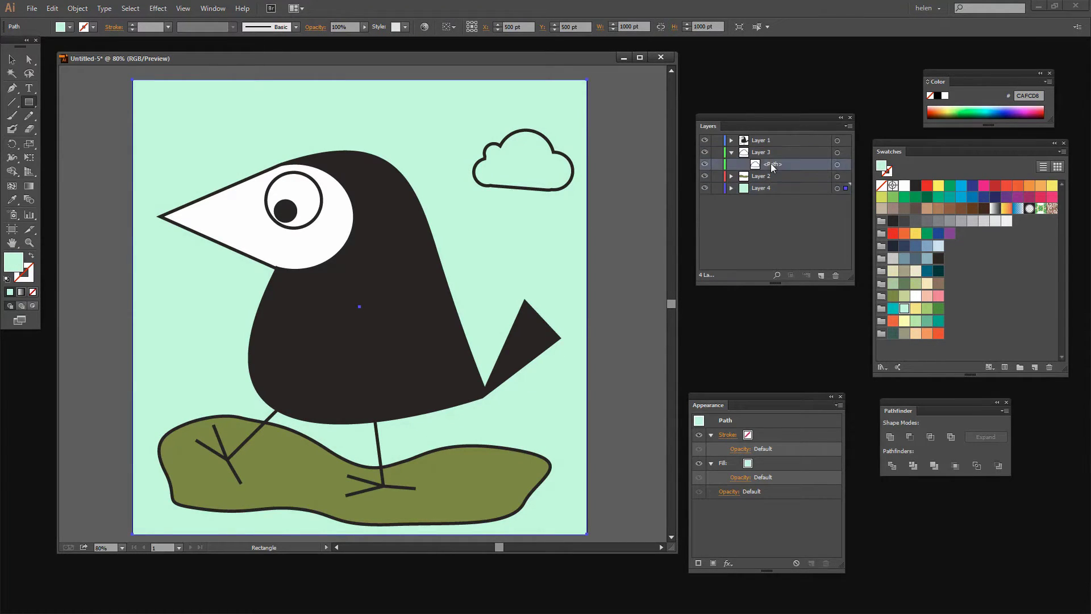
click(836, 164)
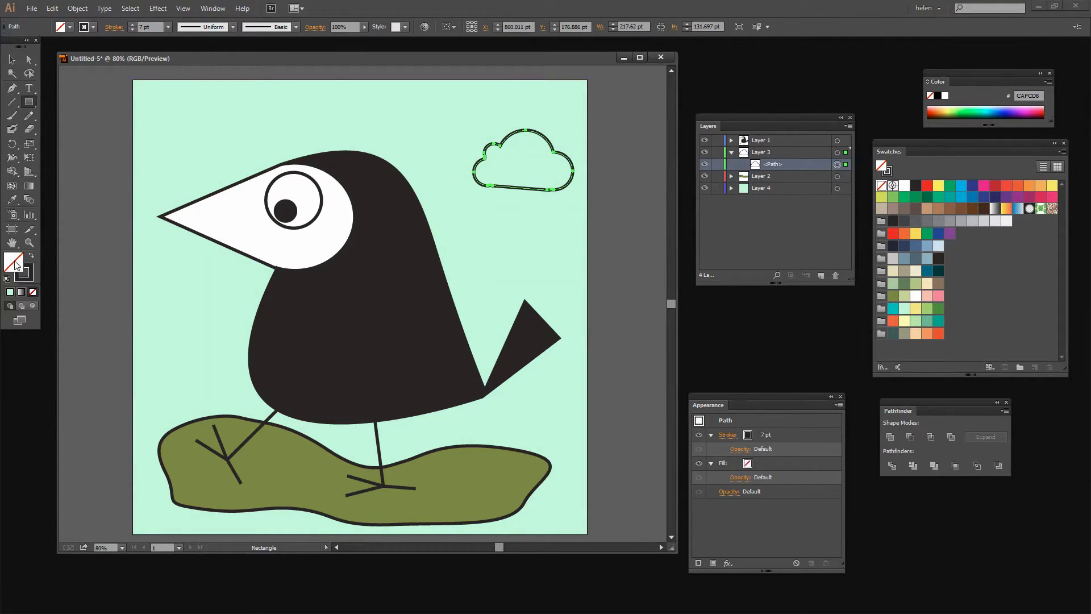
click(904, 185)
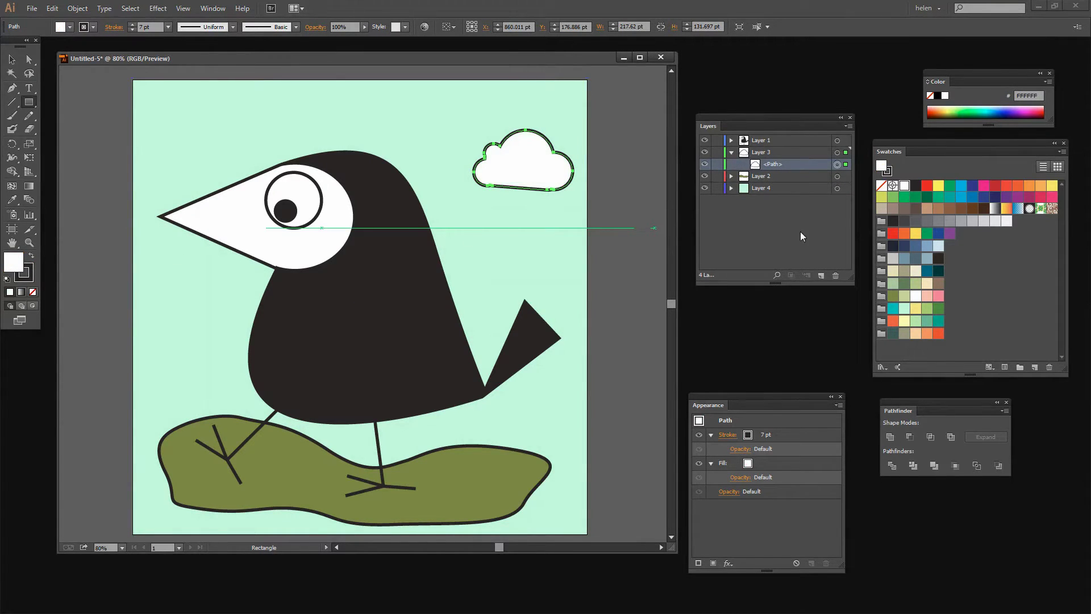
click(745, 243)
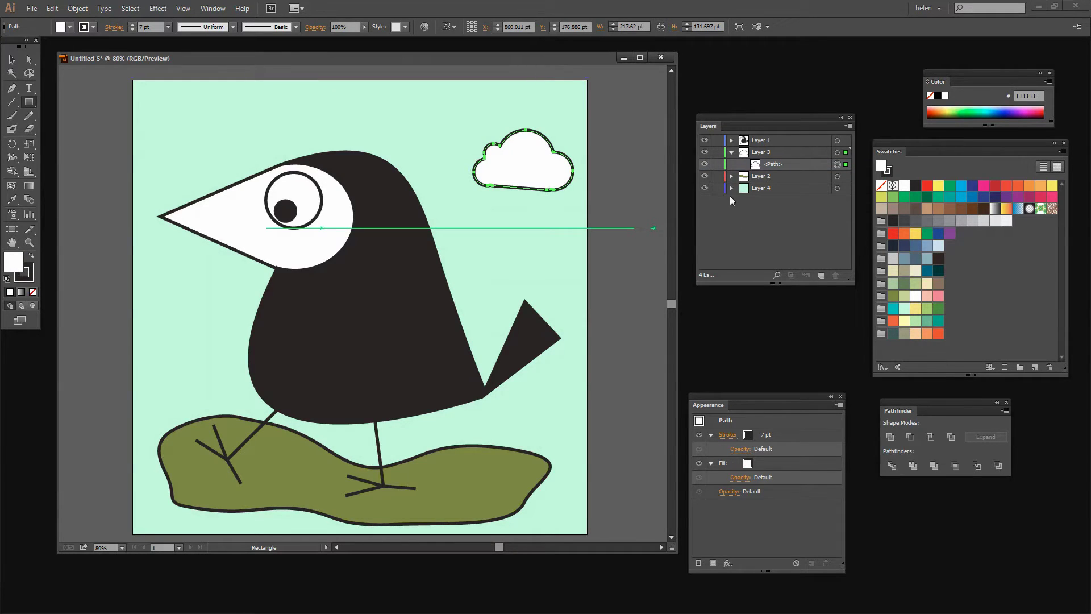
key(v)
click(619, 248)
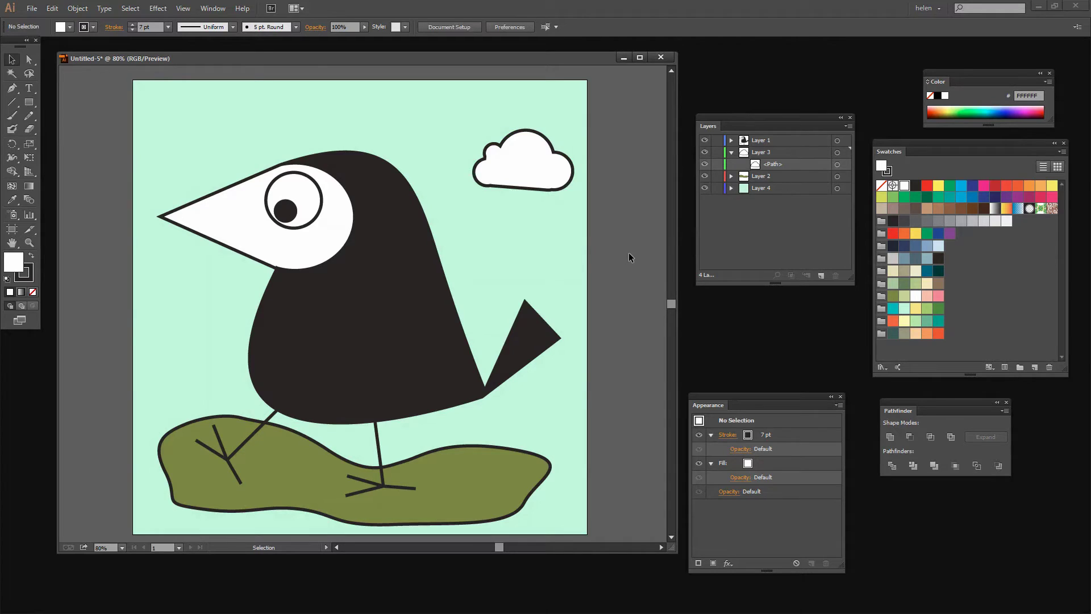
scroll(635, 301, down, 1)
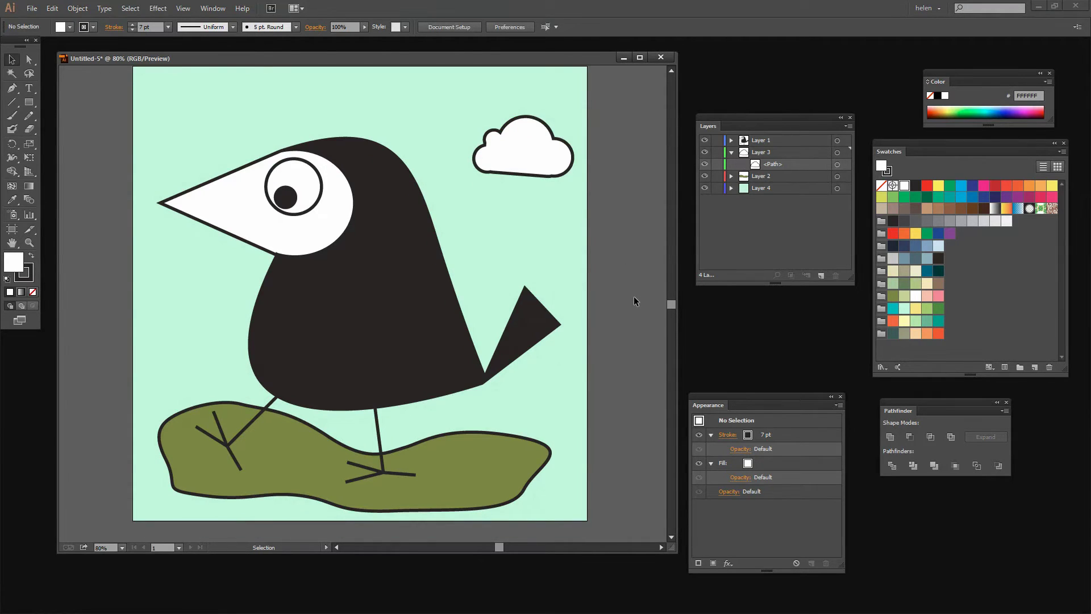